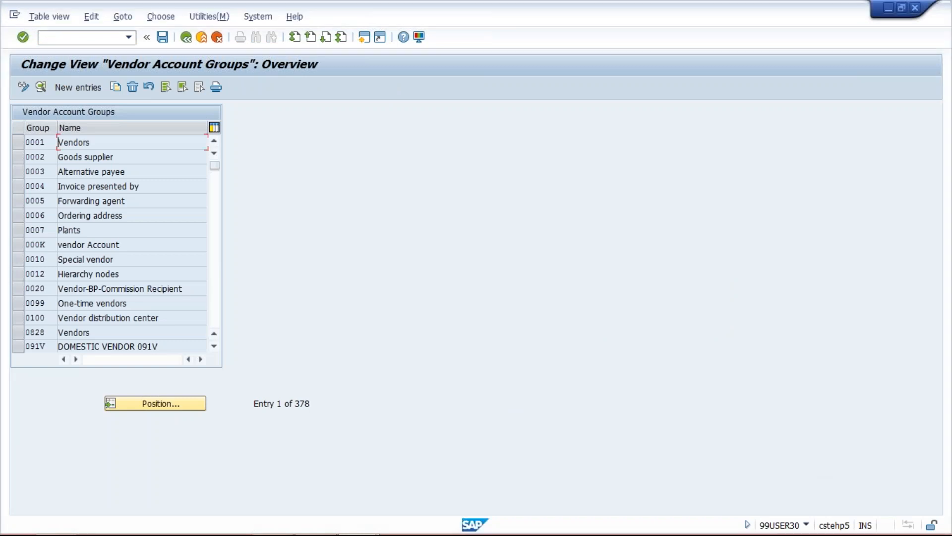
Create vendor account group TM10 named VENDOR ACT GRP FOR TM and save it to the TATA MOTOR customizing request
left_click(85, 93)
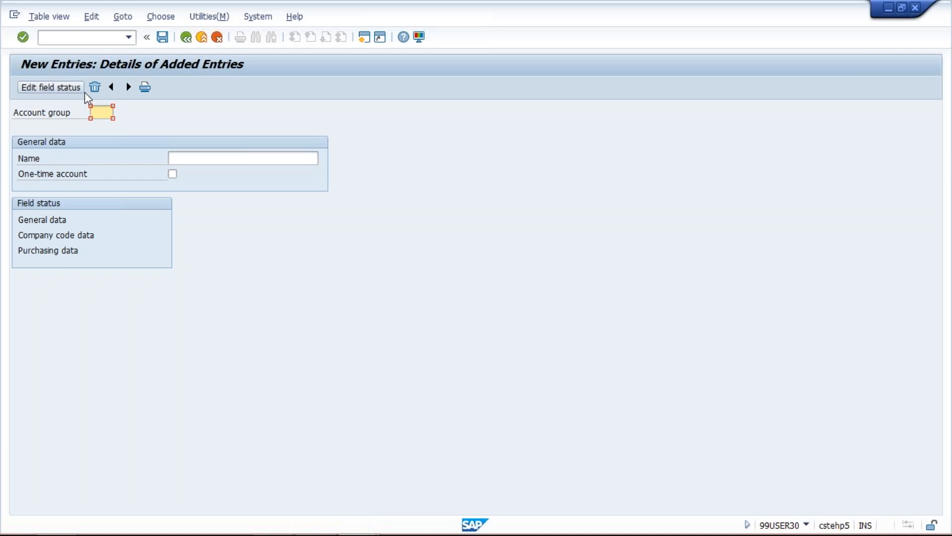
type("TM10")
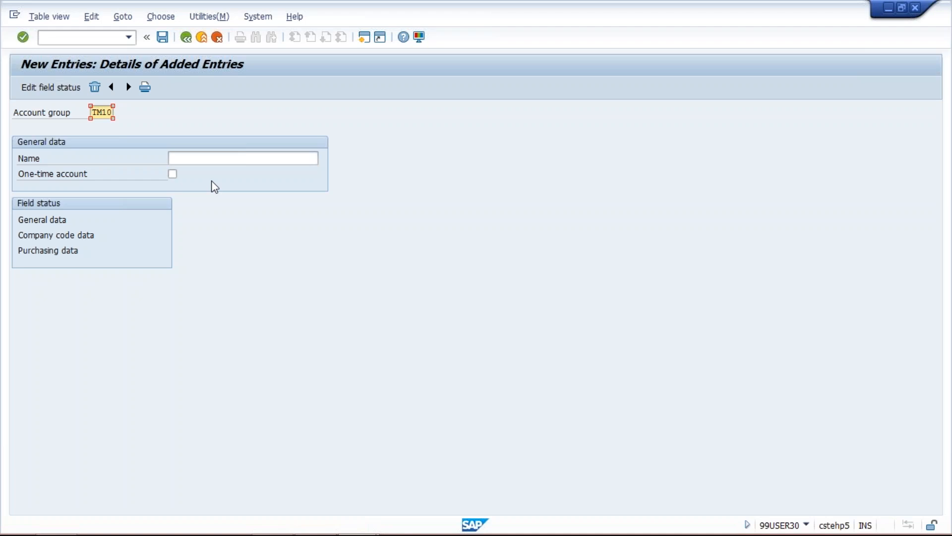
left_click(211, 158)
left_click(211, 158)
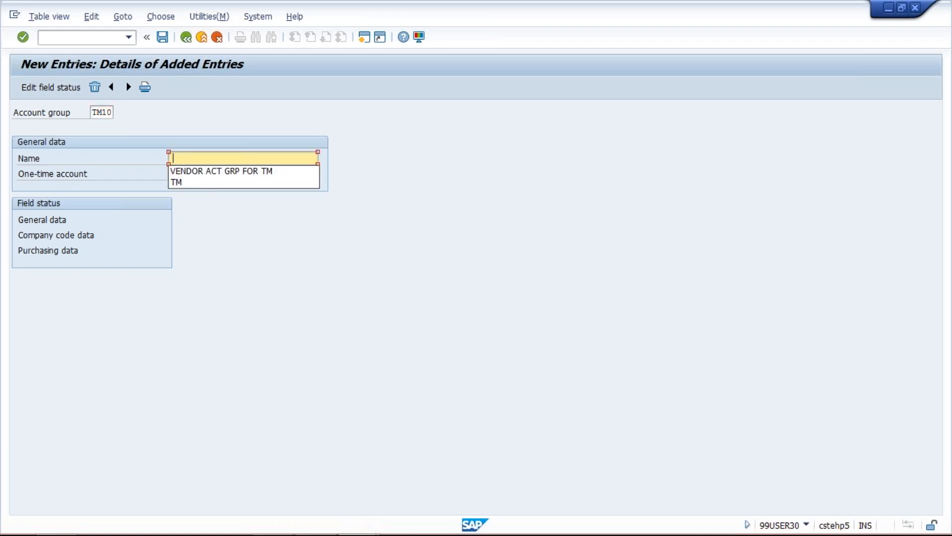
left_click(213, 175)
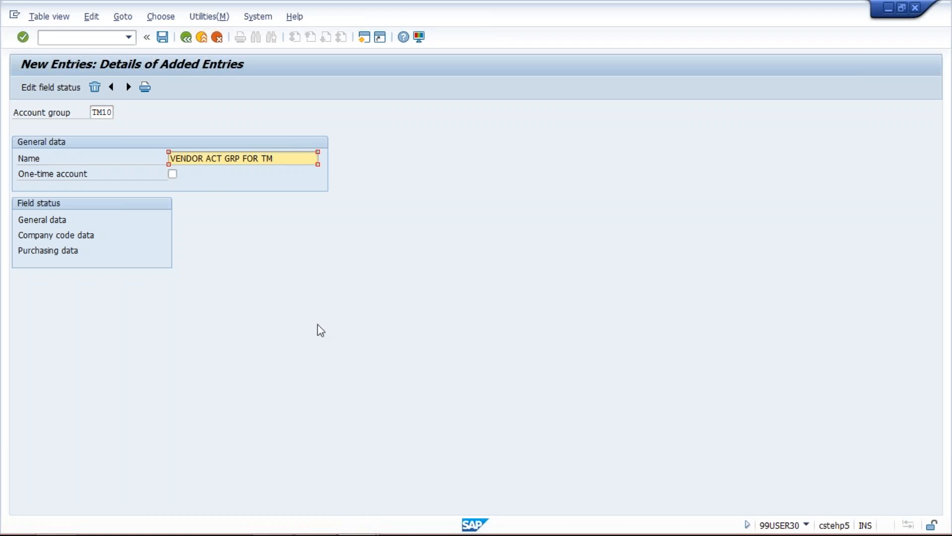
left_click(163, 38)
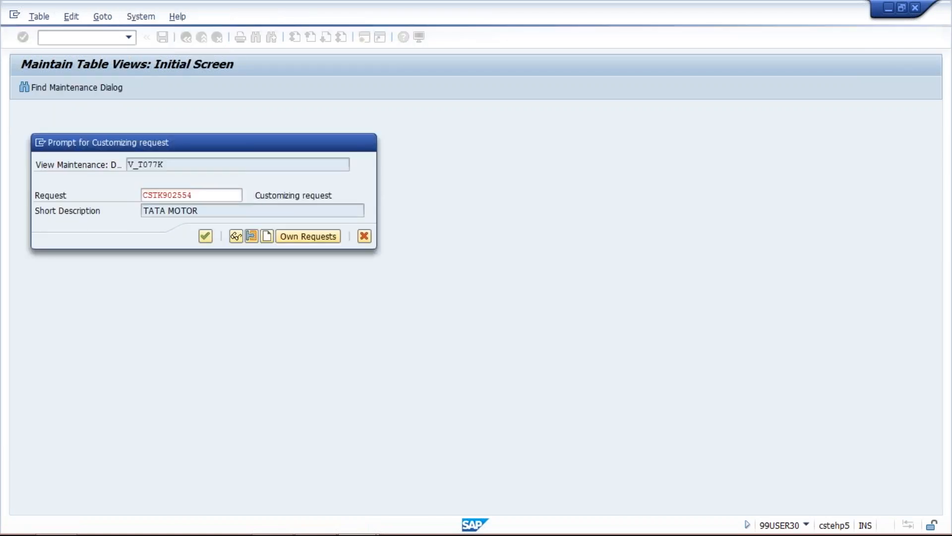
key("Return")
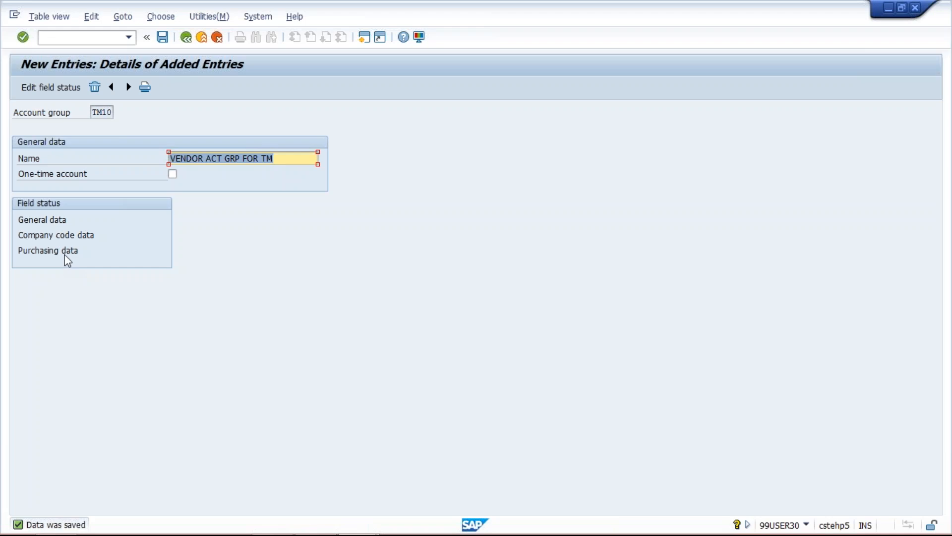
Open the Address field status group for the general data of account group TM10
double_click(45, 220)
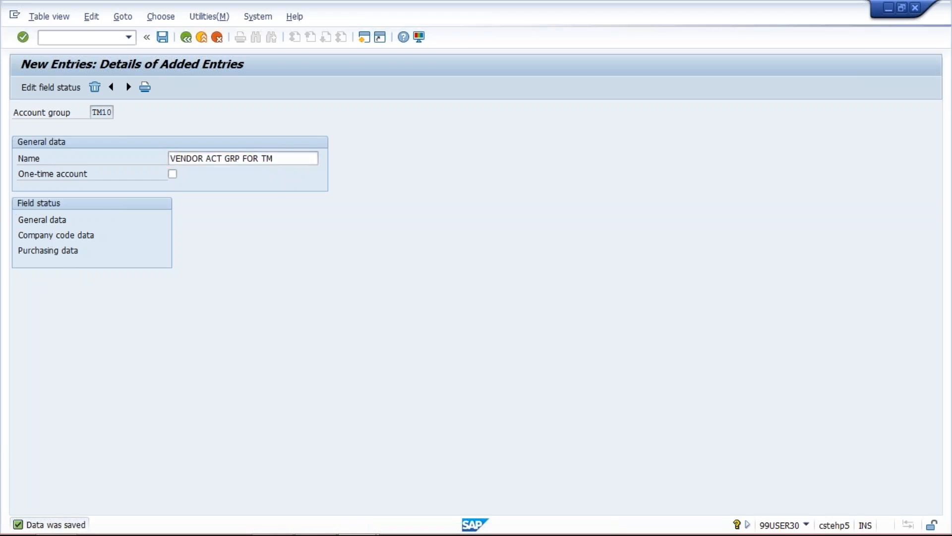
double_click(39, 203)
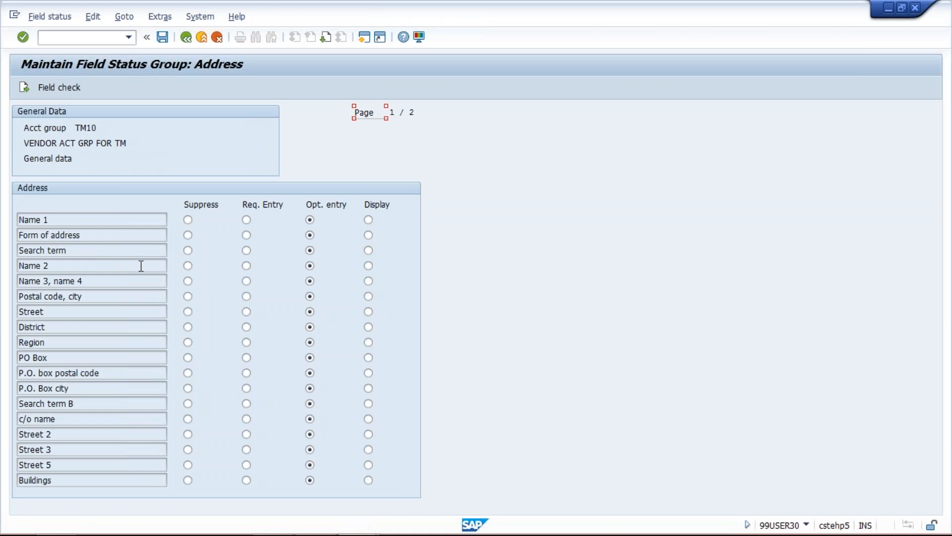
Try Suppress on Street 5 and Street 3, and Req. Entry and Display on Street, restoring Opt. entry for each
left_click(188, 465)
left_click(188, 451)
left_click(310, 449)
left_click(309, 464)
left_click(246, 312)
left_click(310, 314)
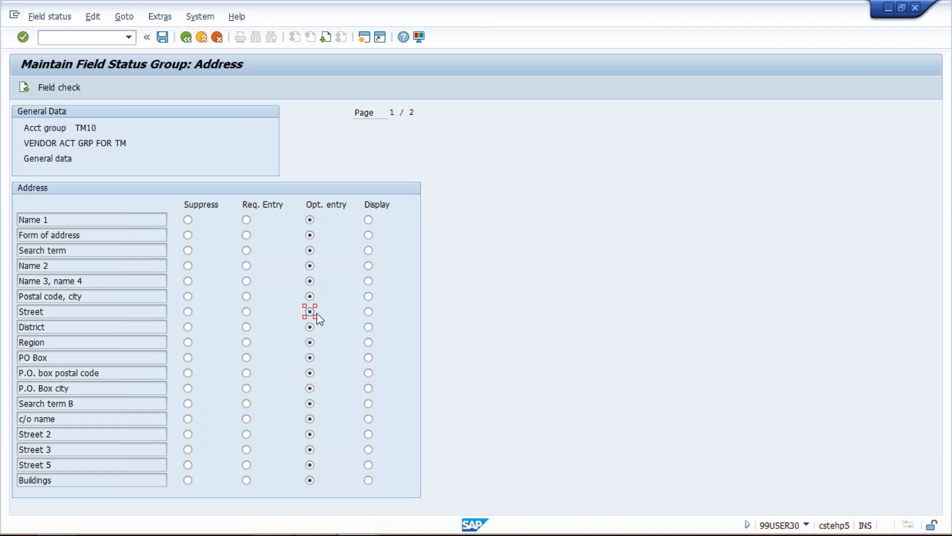
left_click(370, 313)
left_click(310, 312)
Save the Address field status settings and return to the vendor account groups overview
left_click(162, 39)
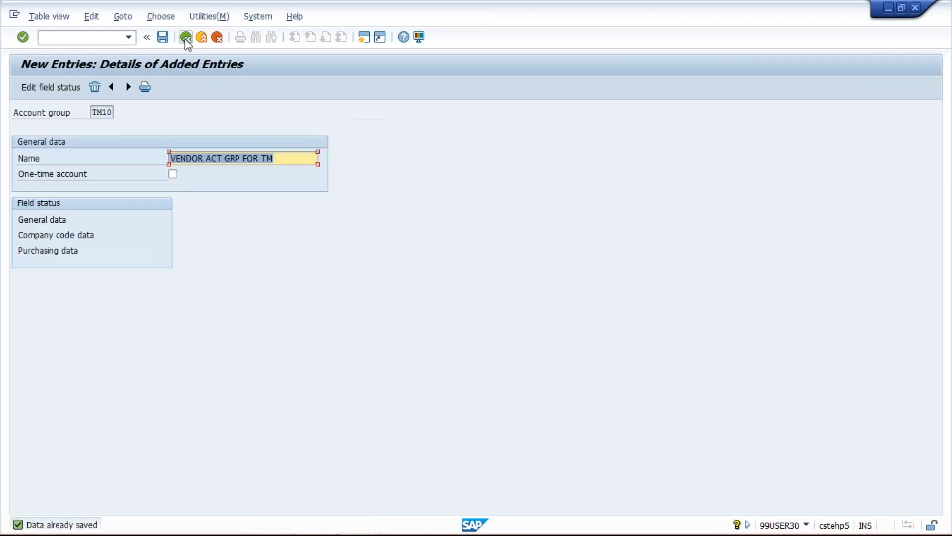
left_click(186, 40)
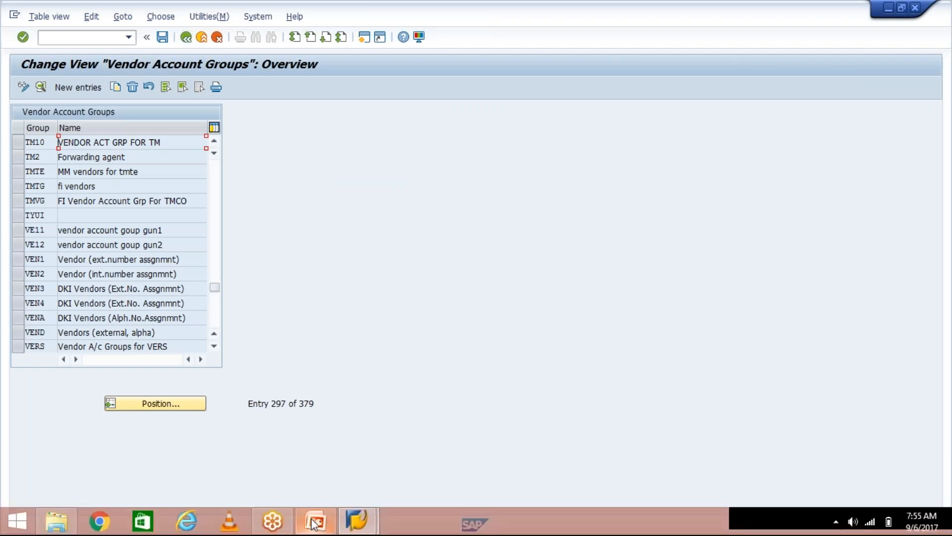
Check the Account Payable configuration points in PowerPoint and run transaction /NXKN1 in SAP
left_click(315, 522)
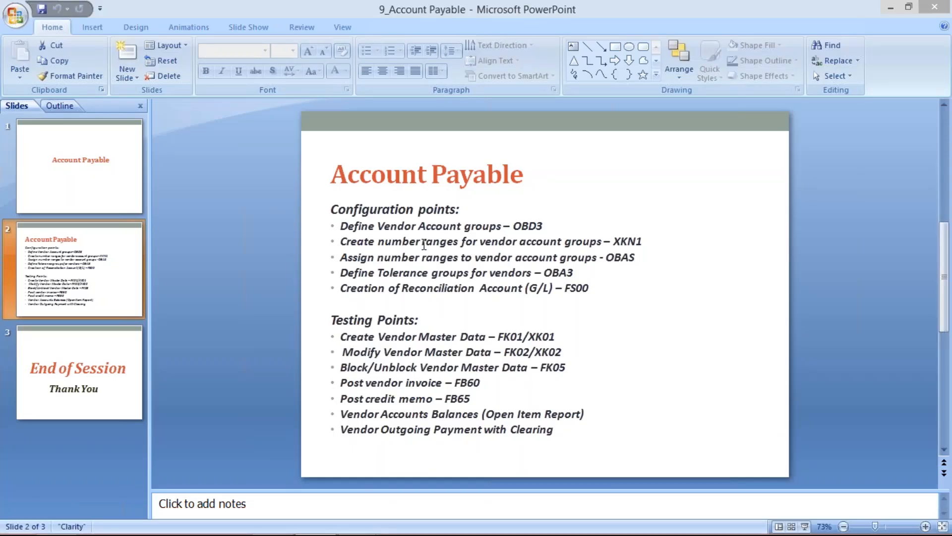
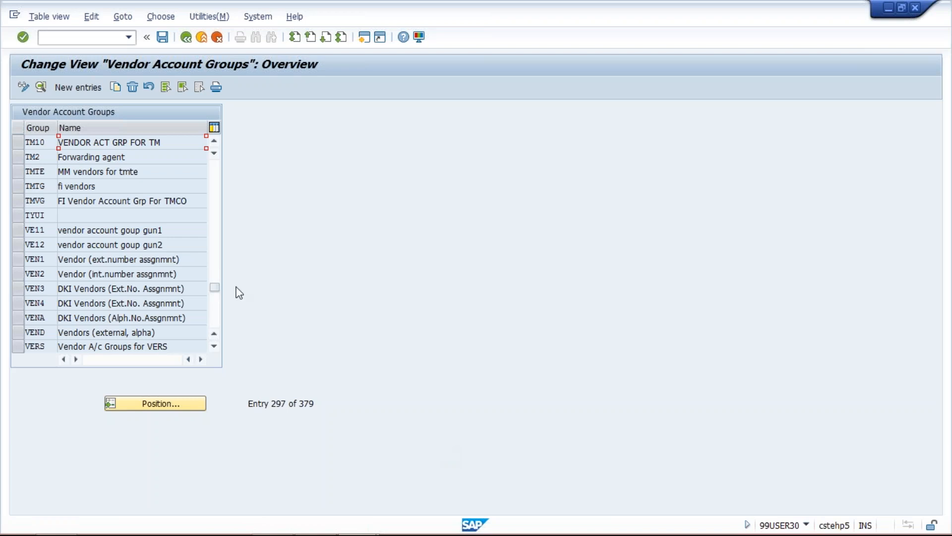
left_click(95, 42)
type("/N")
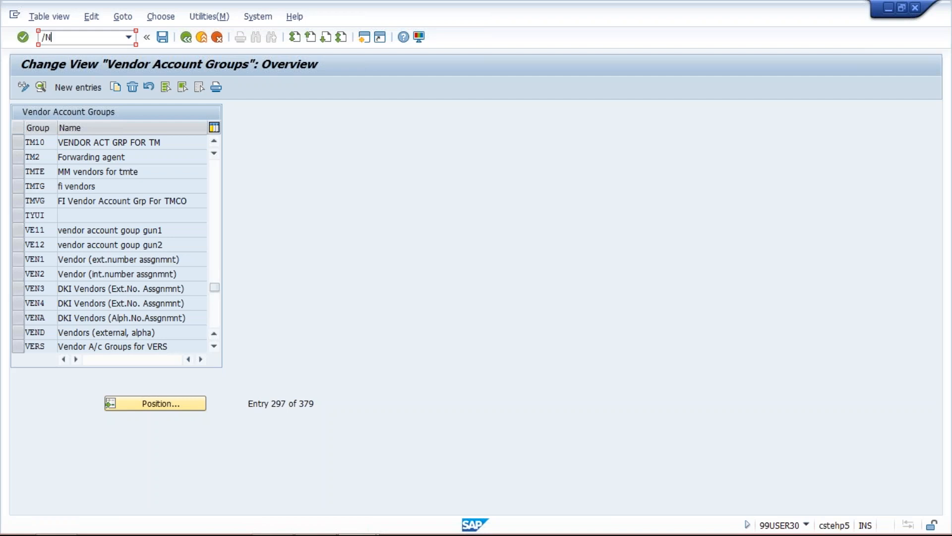
type("XKN1")
key("Return")
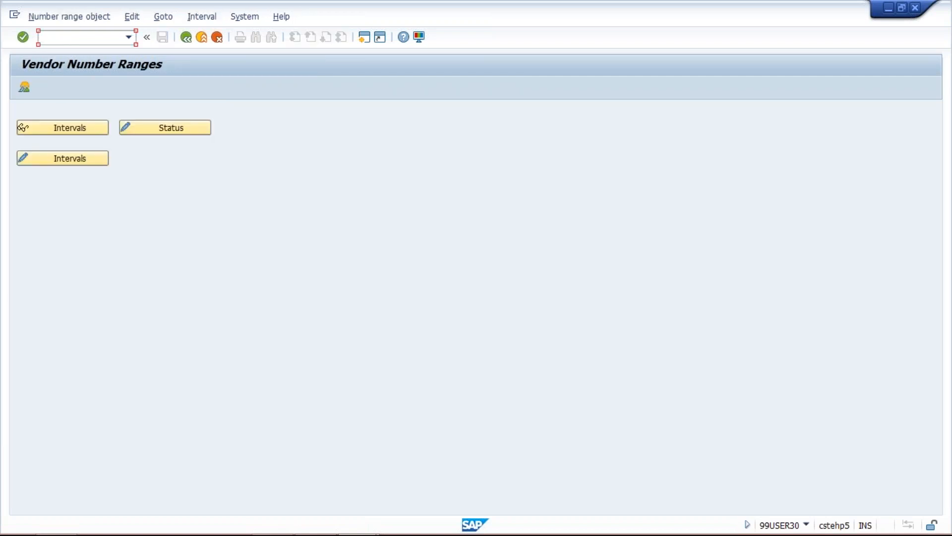
Open the vendor number range intervals for editing and examine the From and To numbers of interval 02
left_click(73, 164)
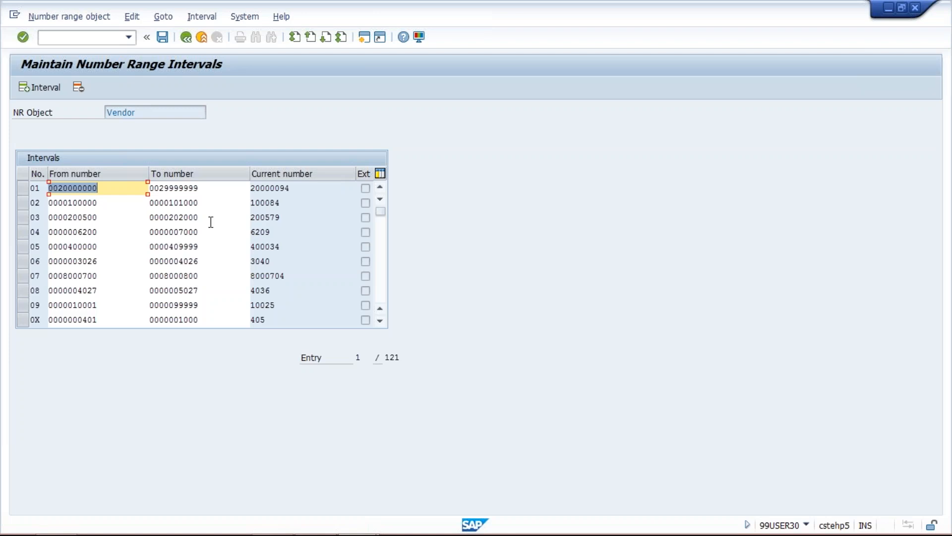
left_click(126, 203)
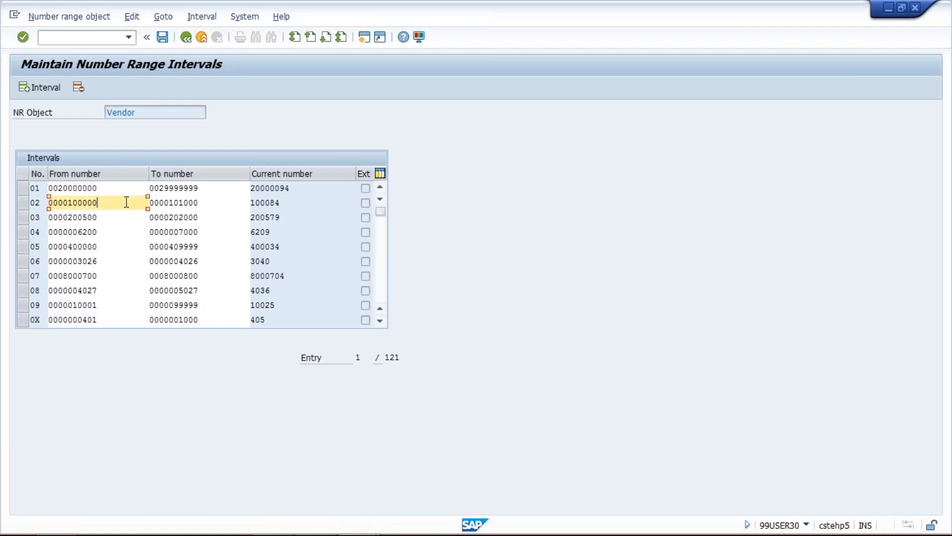
left_click(218, 204)
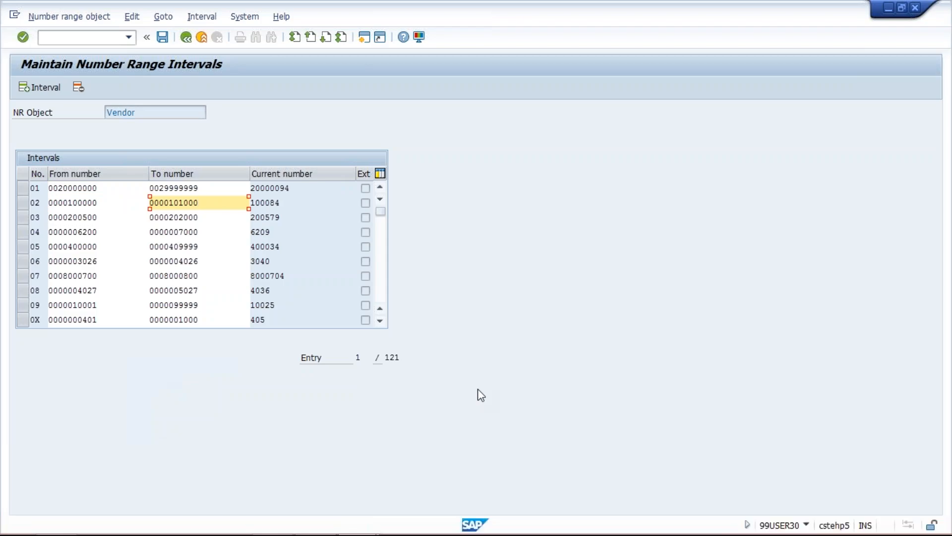
Switch to the desktop and open the Class workbook in Excel
key("alt+Tab")
key("super+d")
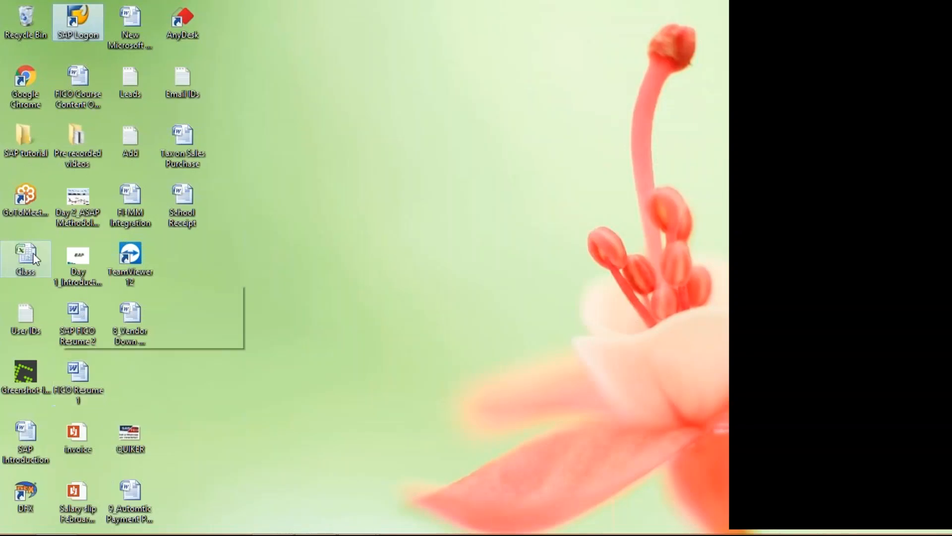
double_click(31, 249)
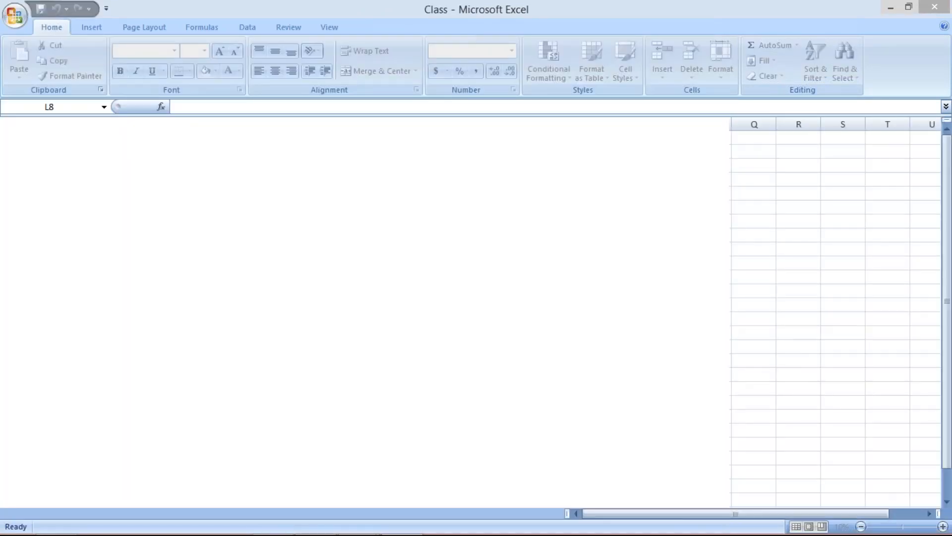
Enter the number ranges 1000 to 2000 in G3:H3 and 2001 to 3000 in G4:H4
left_click(301, 168)
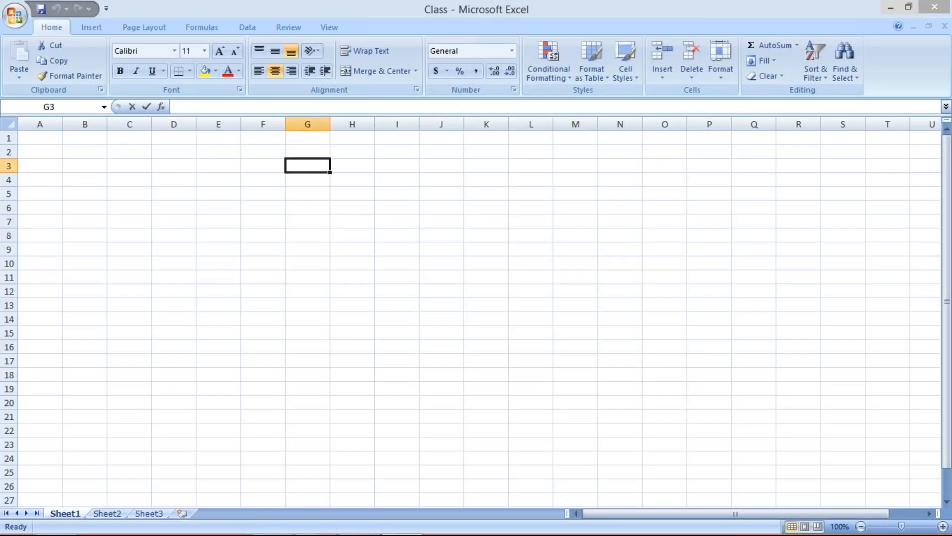
type("1000")
key("Tab")
type("2000")
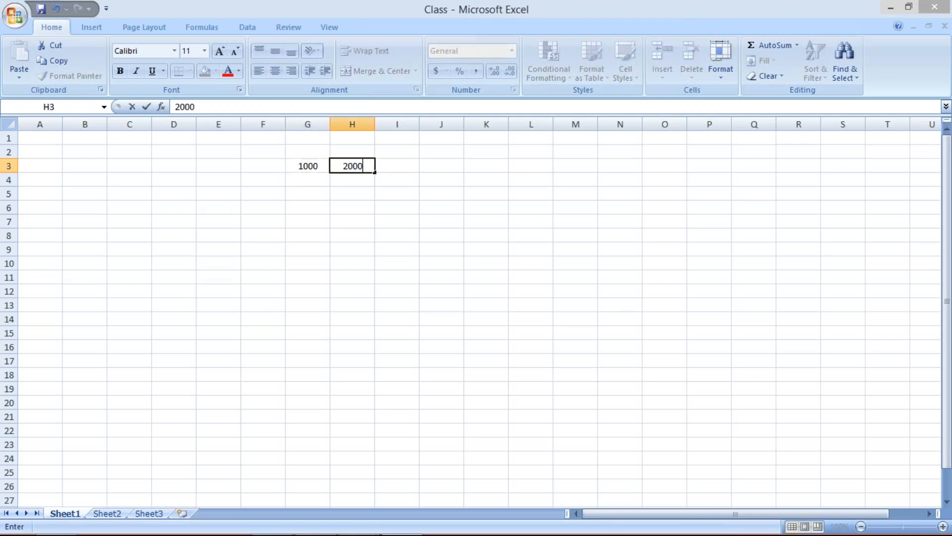
key("Return")
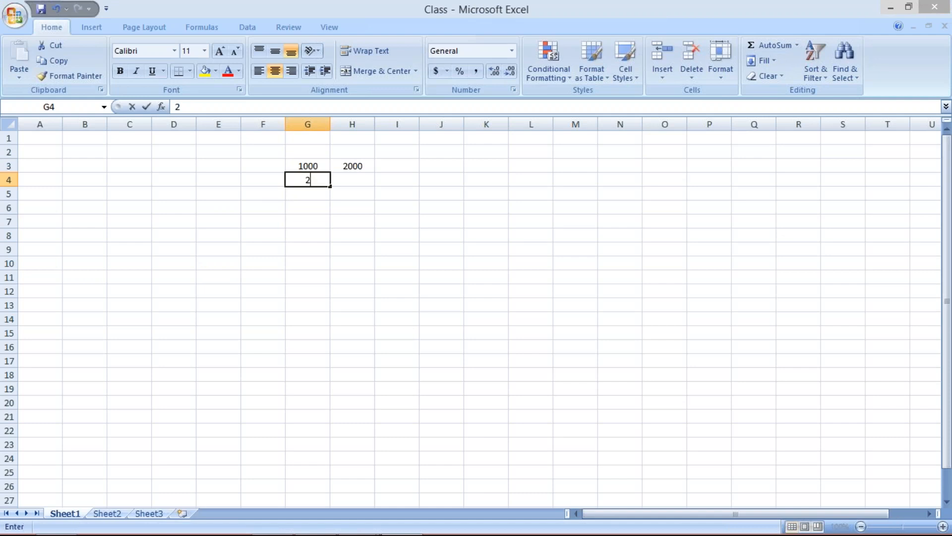
type("2001")
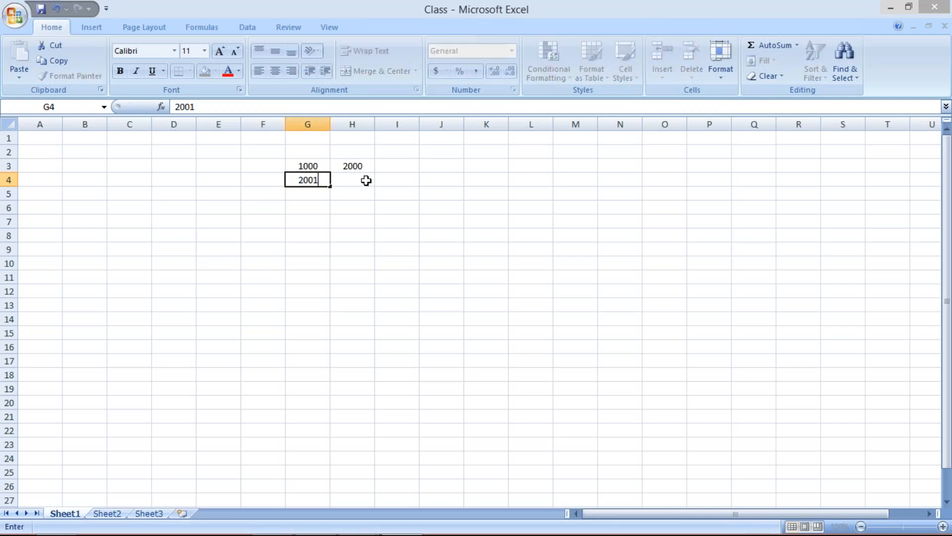
left_click(366, 180)
type("3000")
key("Return")
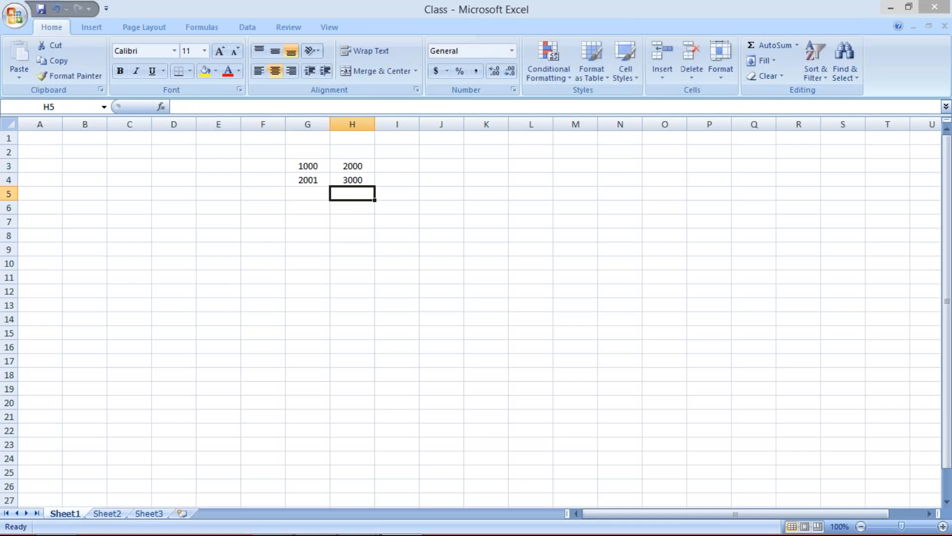
Enter a third number range of 3000 to 4000 in G5:H5
left_click(311, 194)
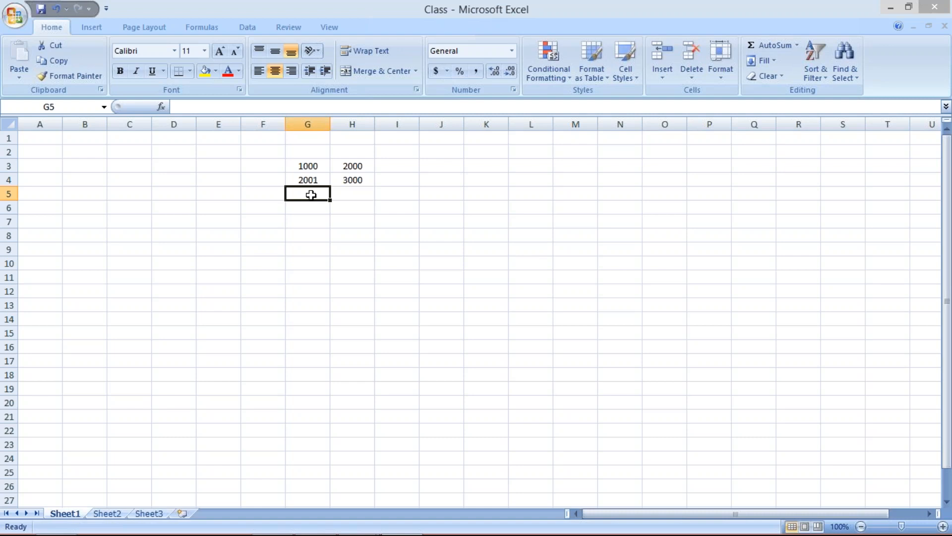
type("3000")
left_click(339, 195)
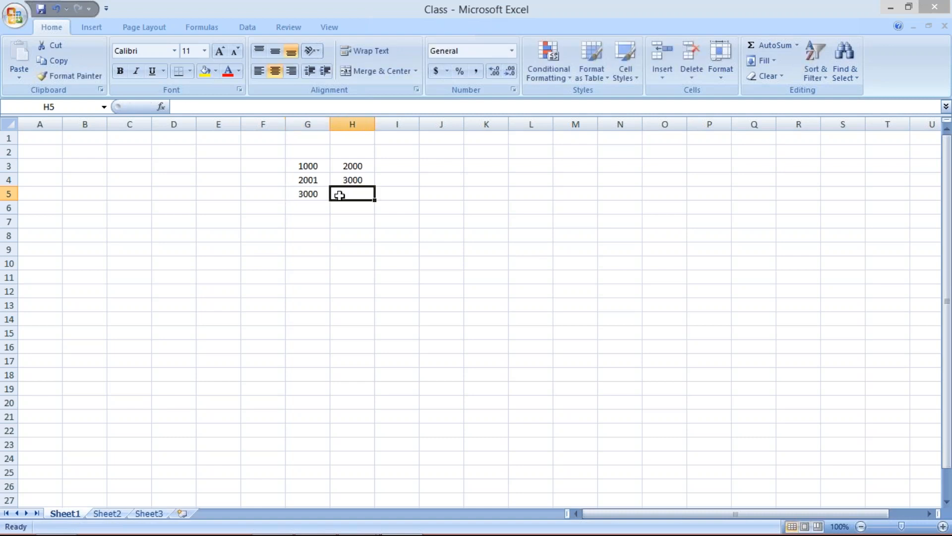
type("4000")
key("Return")
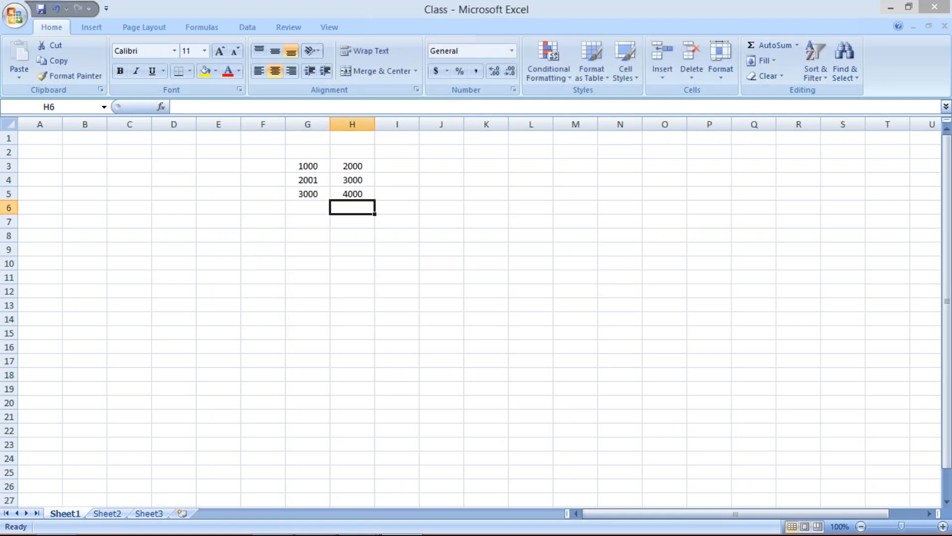
Compare the limits of the second range in G4:H4 with those of the third range in G5:H5
left_click(310, 194)
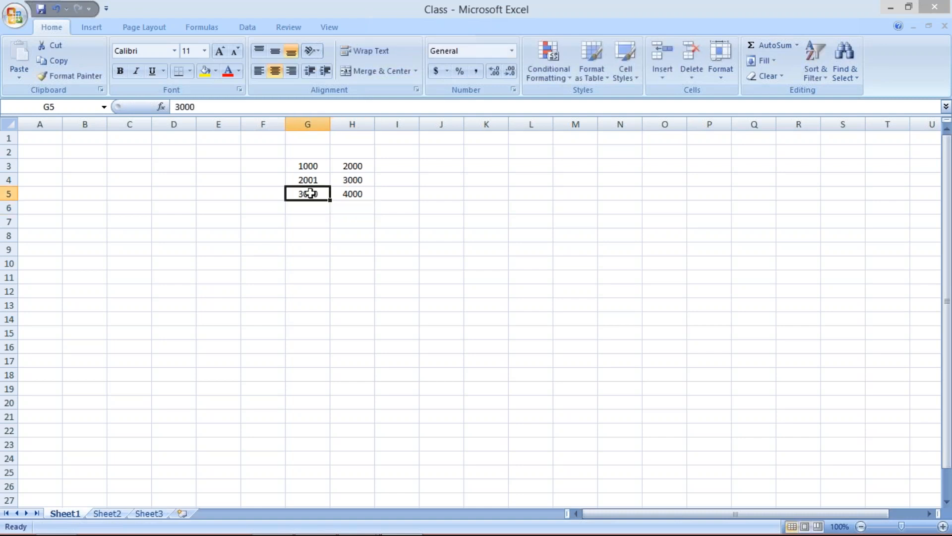
left_click_drag(302, 179, 351, 179)
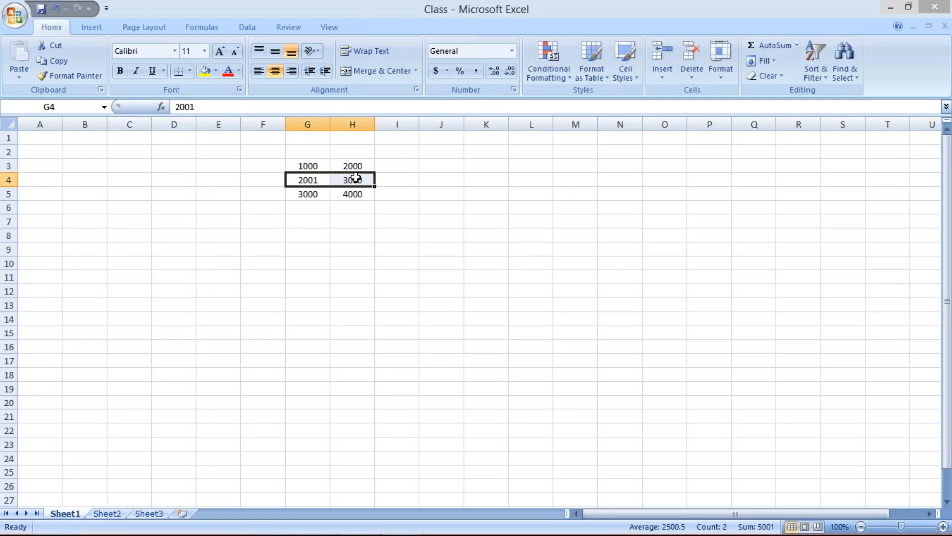
left_click(296, 195)
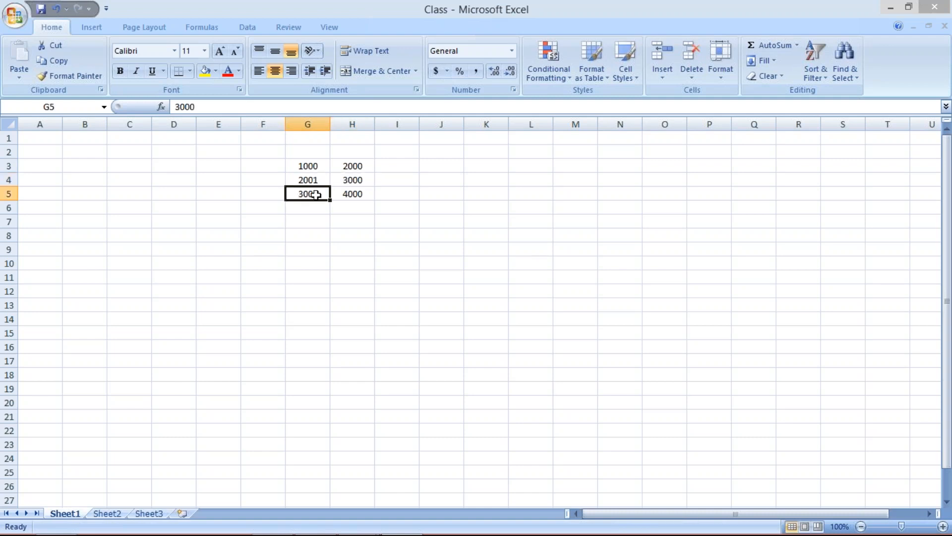
left_click(351, 194)
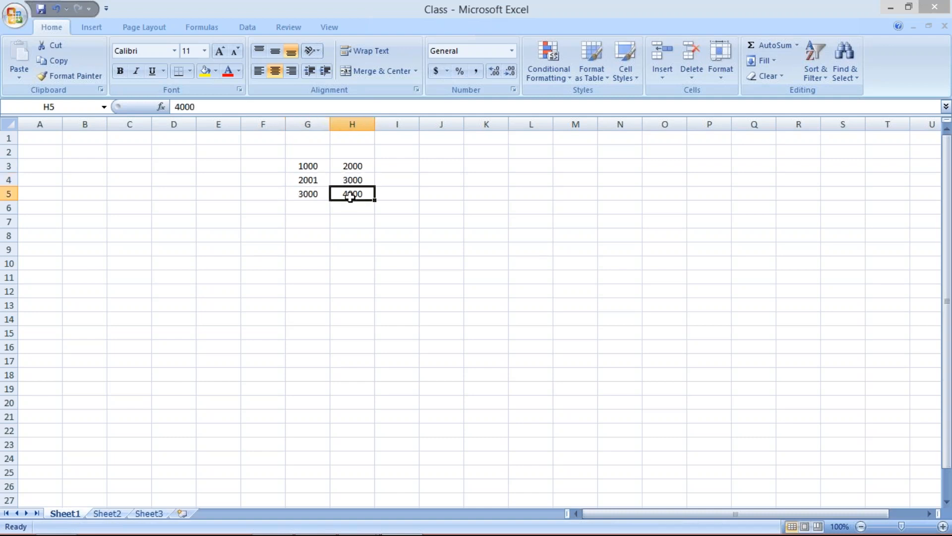
left_click(302, 196)
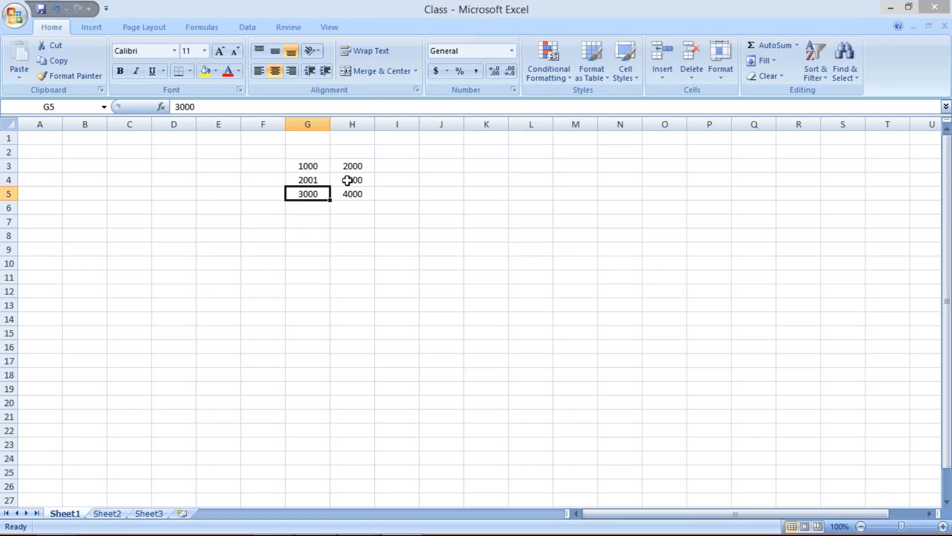
left_click(345, 177)
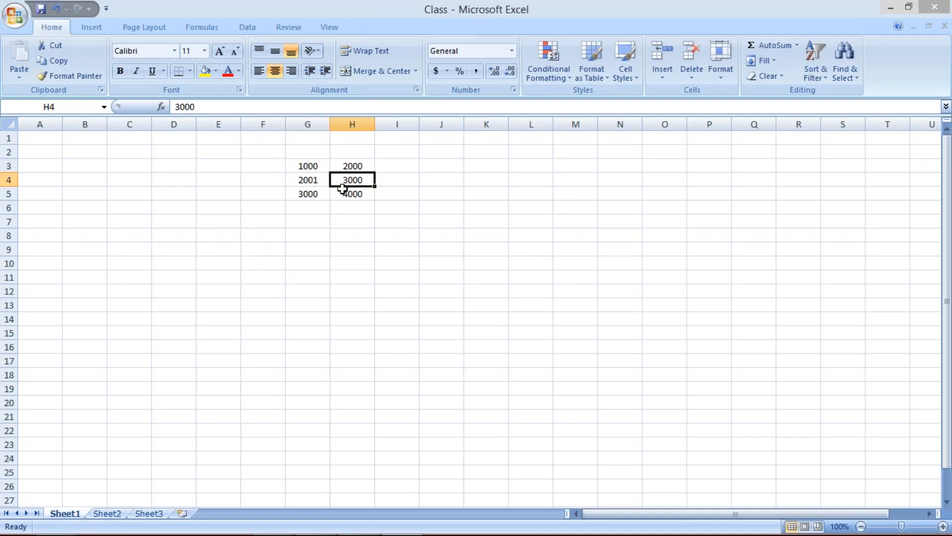
left_click(301, 193)
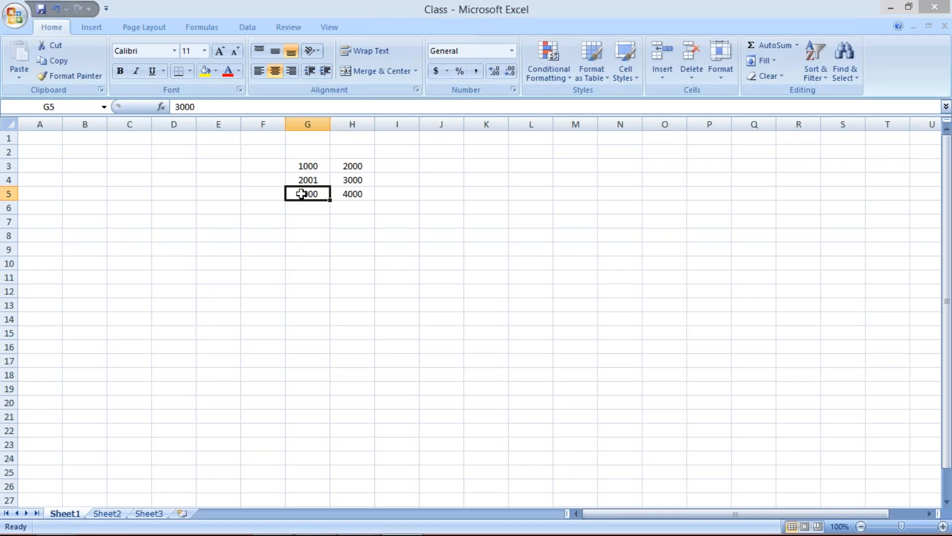
Change the lower limit of the third number range in G5 to 3001
type("3")
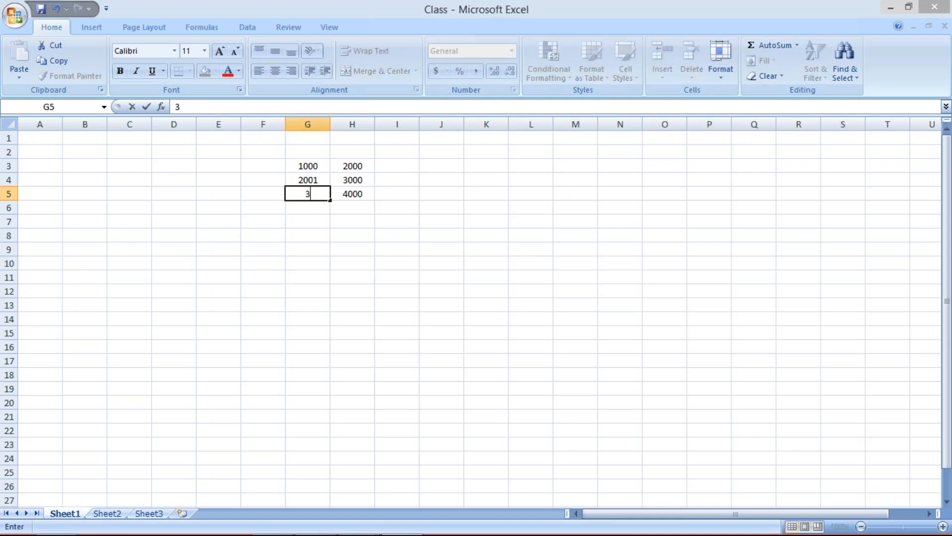
type("001")
key("Return")
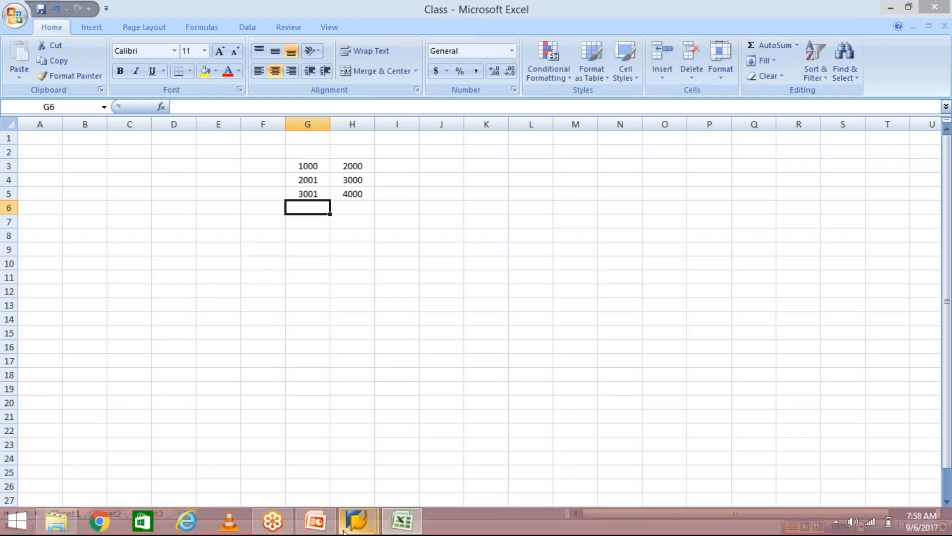
Switch to the SAP Maintain Number Range Intervals window and examine the upper limits of vendor intervals 03 to 07
mouse_move(347, 529)
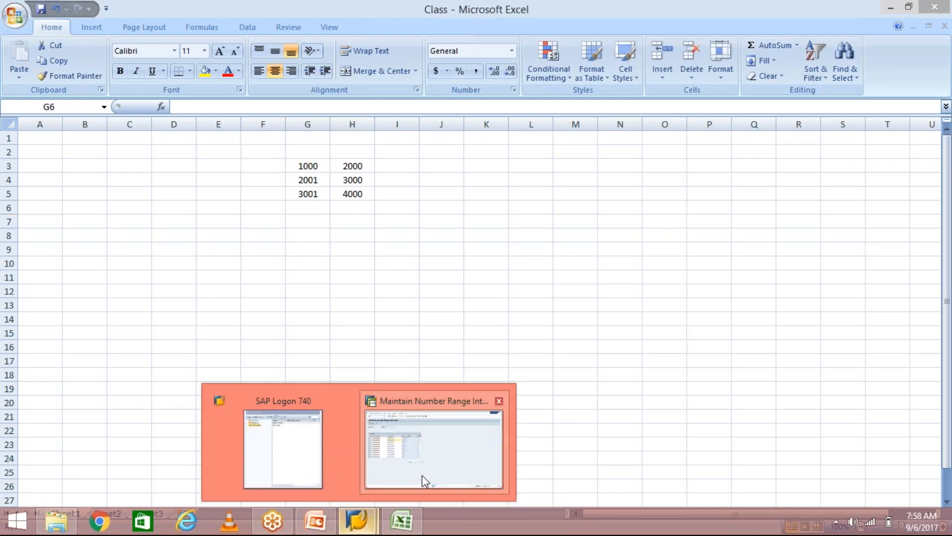
mouse_move(421, 475)
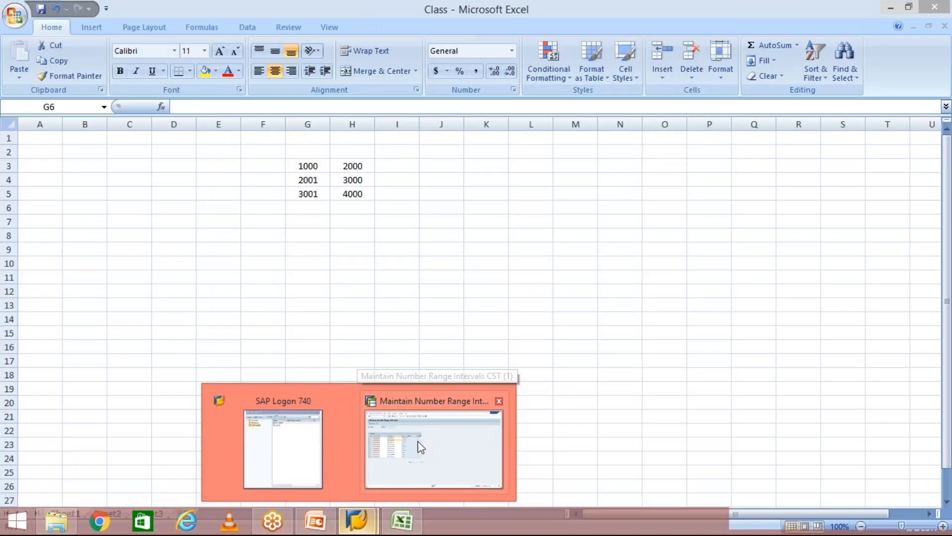
left_click(420, 444)
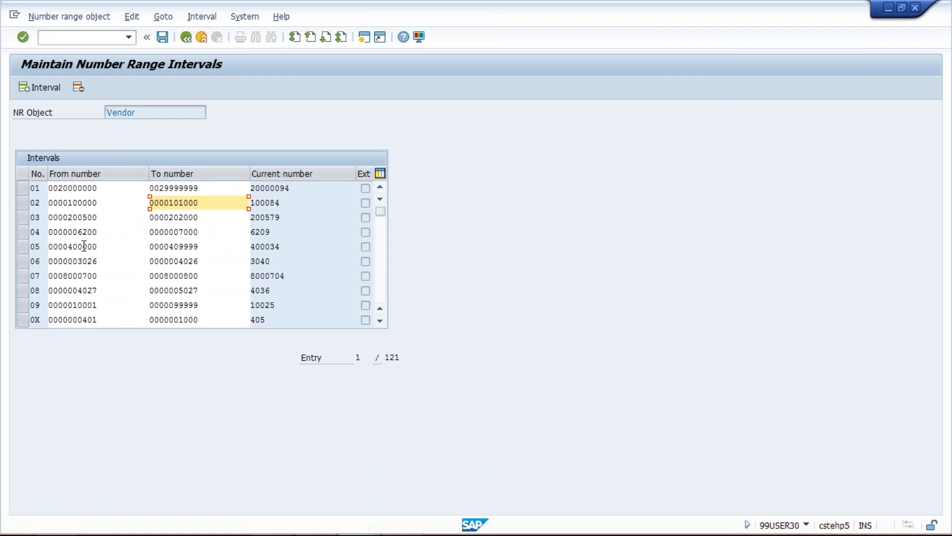
left_click(214, 219)
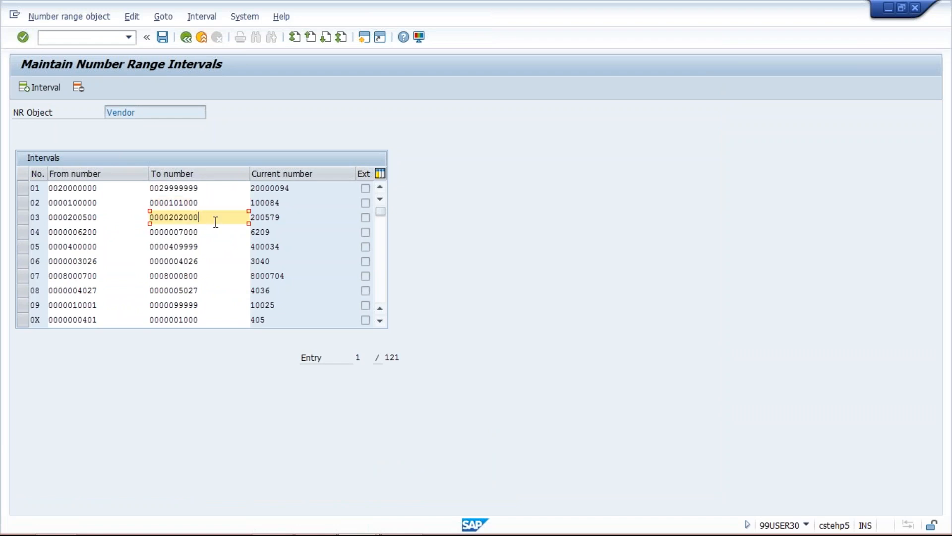
left_click(215, 231)
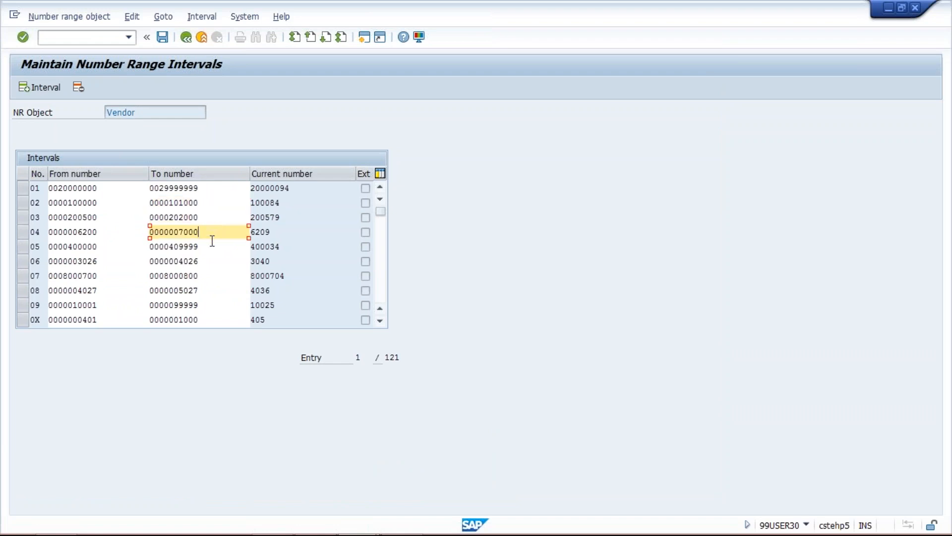
left_click(214, 248)
left_click(215, 267)
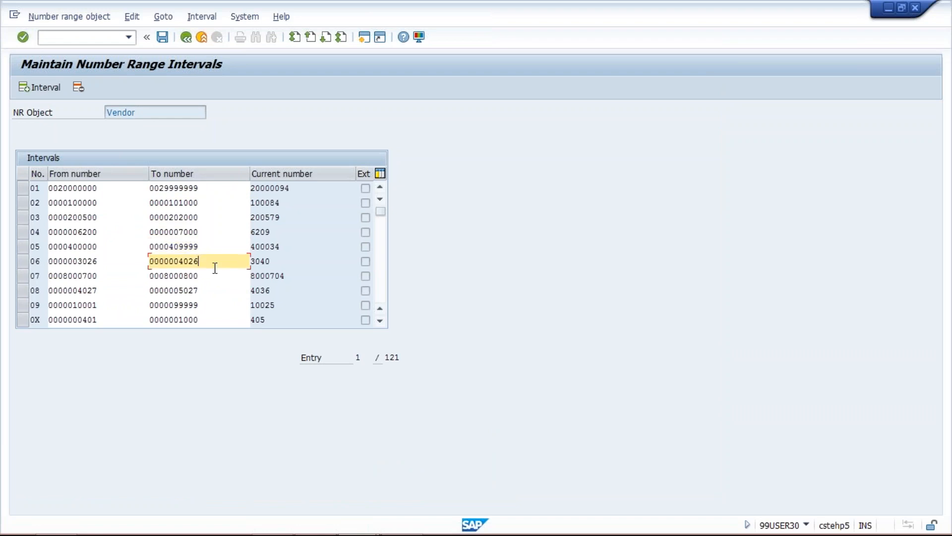
left_click(214, 280)
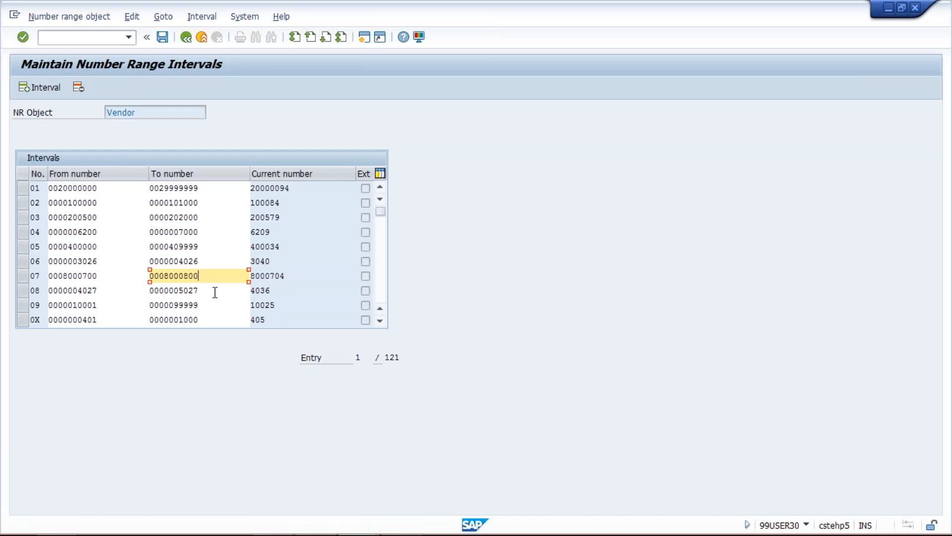
Try to insert a new vendor interval numbered 10 that runs from 1000 to 1999
left_click(50, 87)
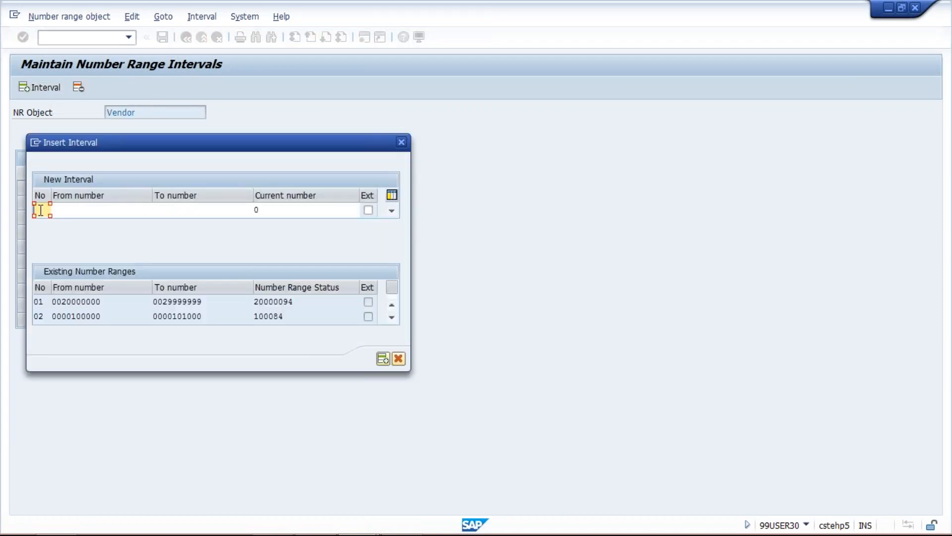
type("10")
left_click(76, 214)
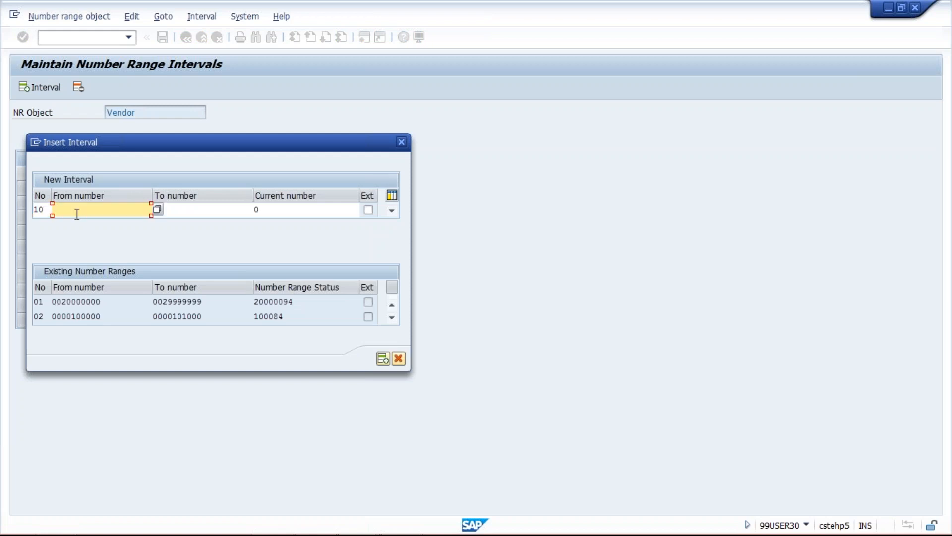
type("1000")
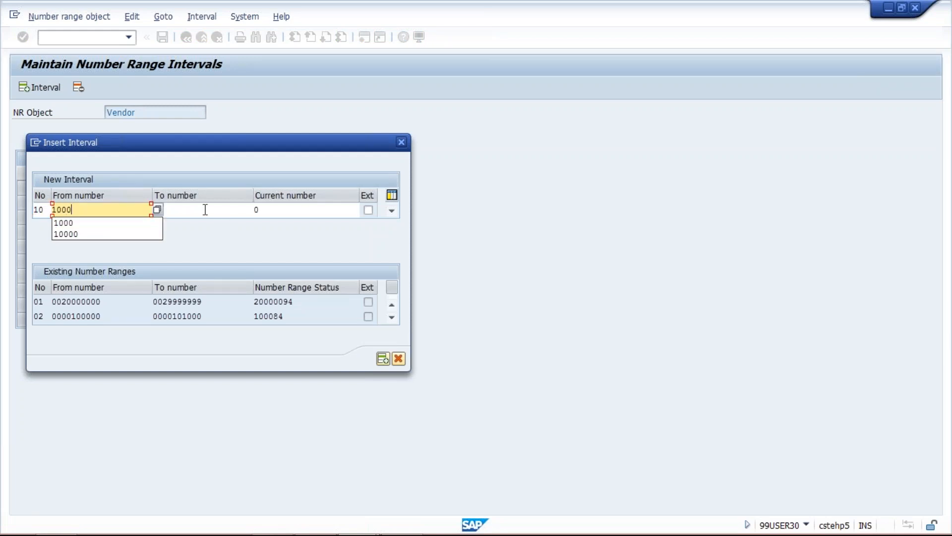
left_click(205, 210)
type("1999")
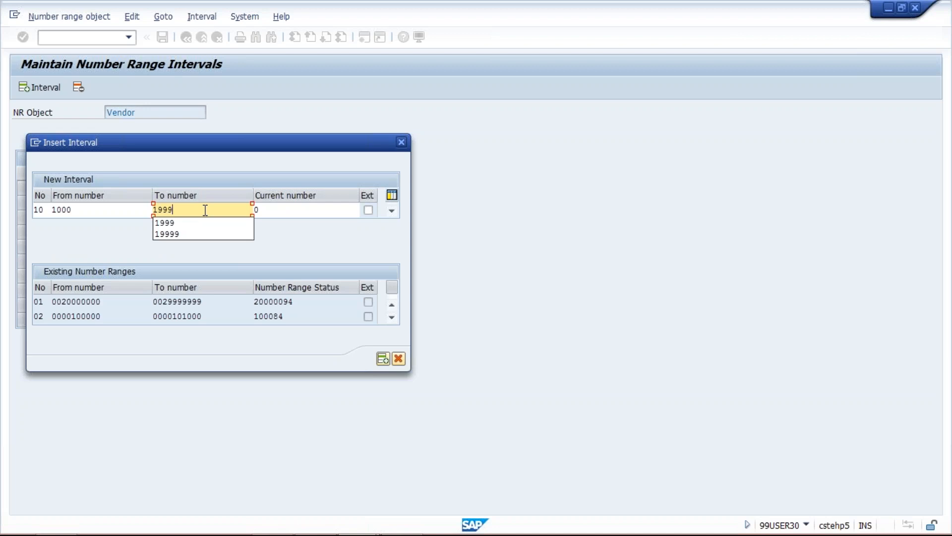
key("Return")
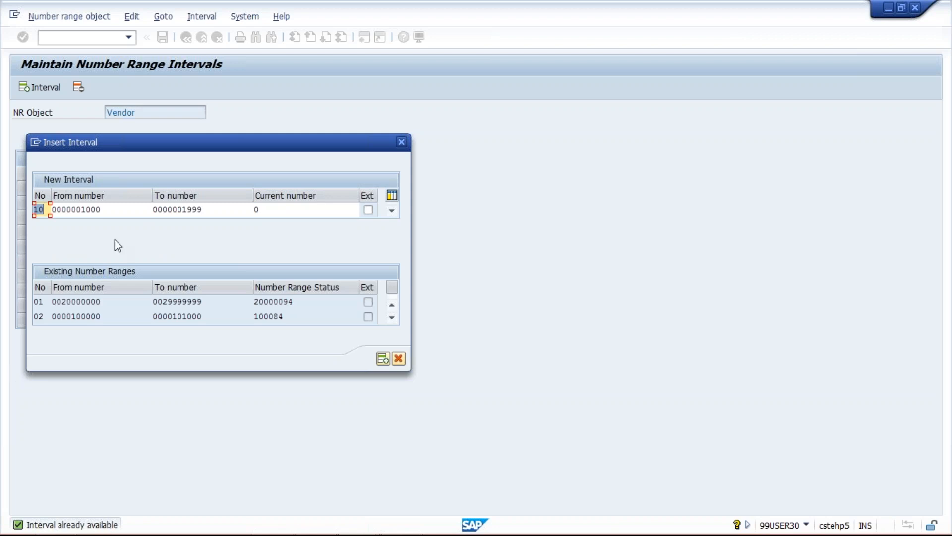
Try to insert the 1000 to 1999 interval under number 55 instead, and close the Insert Interval dialog
key("Return")
type("55")
key("Return")
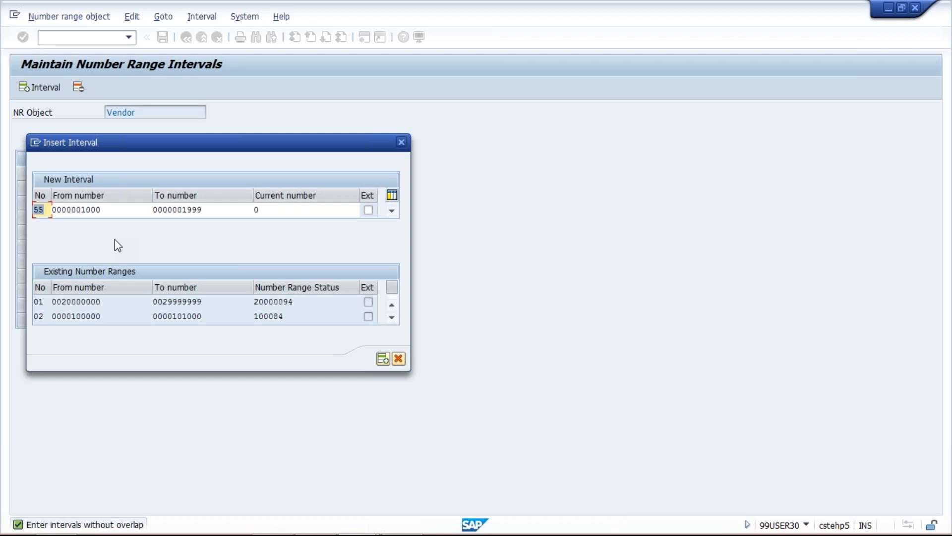
key("Return")
left_click(403, 145)
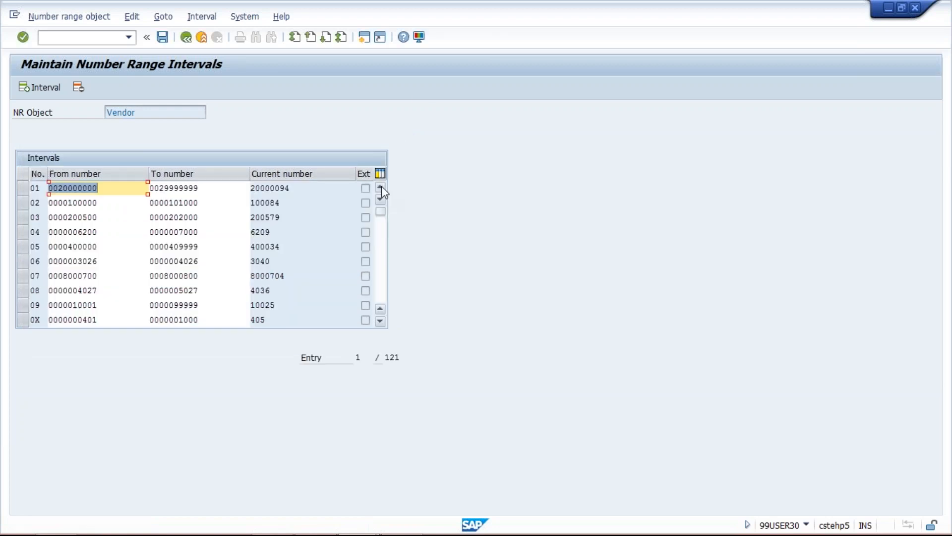
Select interval 01 in the vendor interval list
left_click(22, 191)
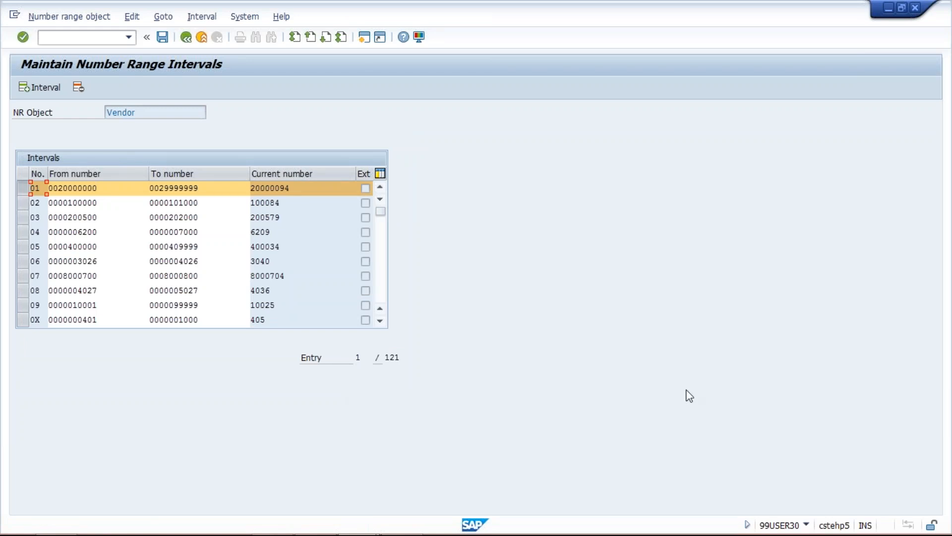
key("alt+Tab")
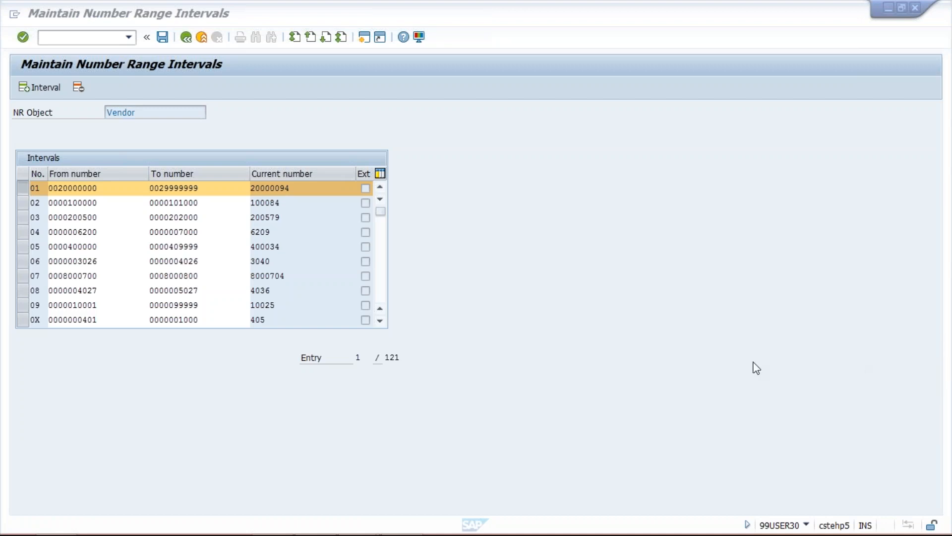
left_click(689, 360)
left_click(485, 378)
Check the configuration points on the Account Payable slide in PowerPoint and return to the SAP number range intervals
mouse_move(322, 517)
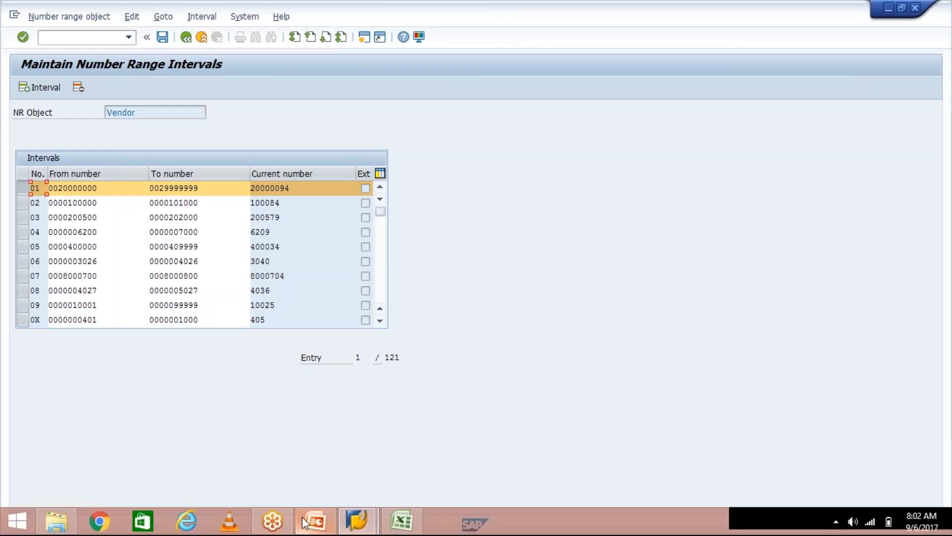
left_click(305, 522)
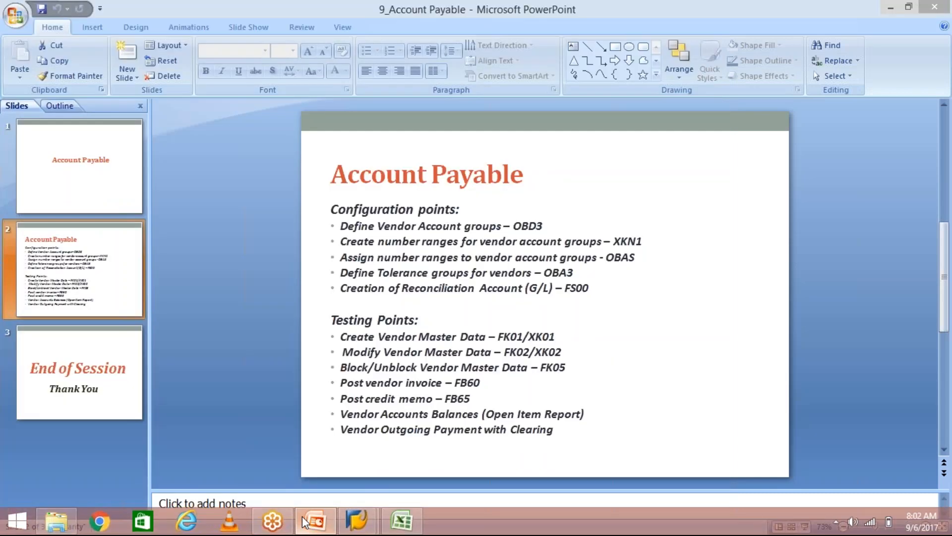
mouse_move(356, 521)
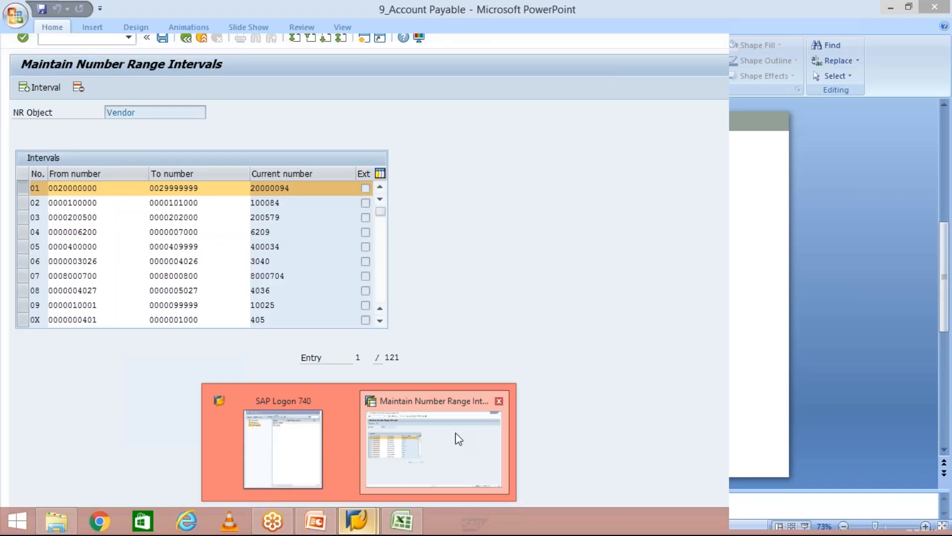
left_click(458, 439)
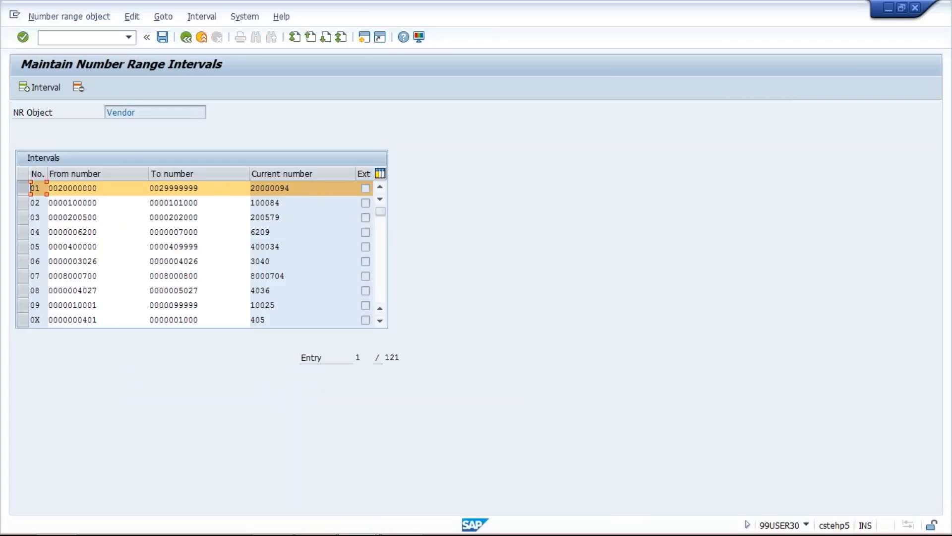
Browse the vendor intervals following the first ten entries and return to the start of the list
left_click(381, 290)
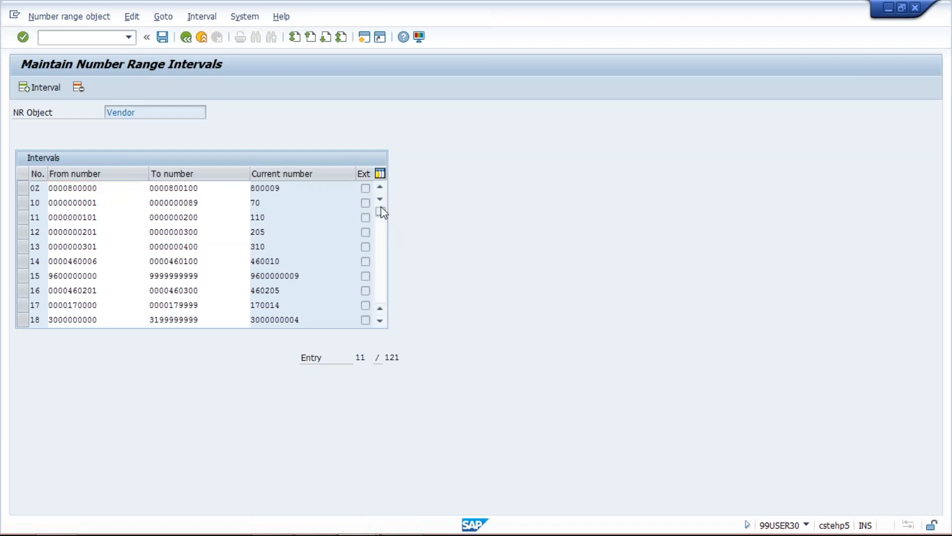
left_click(381, 206)
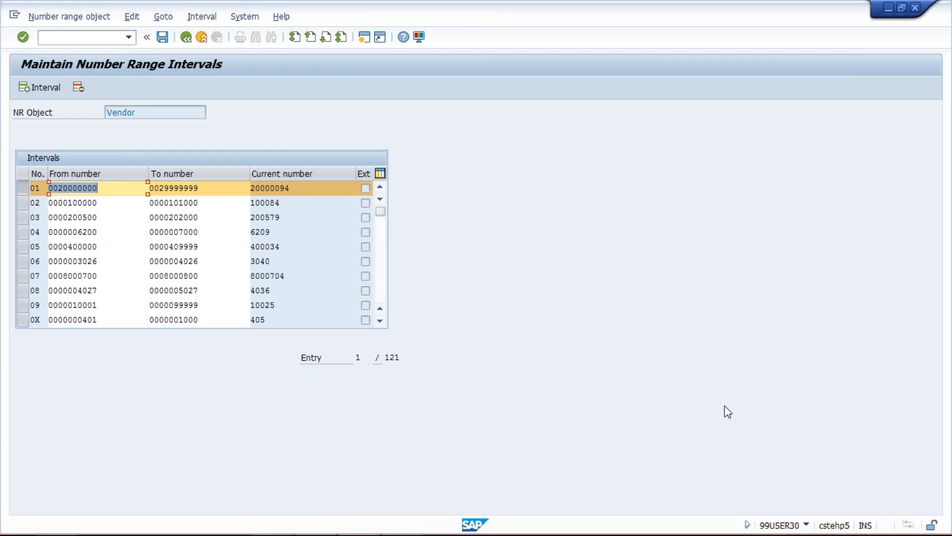
key("alt+Tab")
left_click(597, 345)
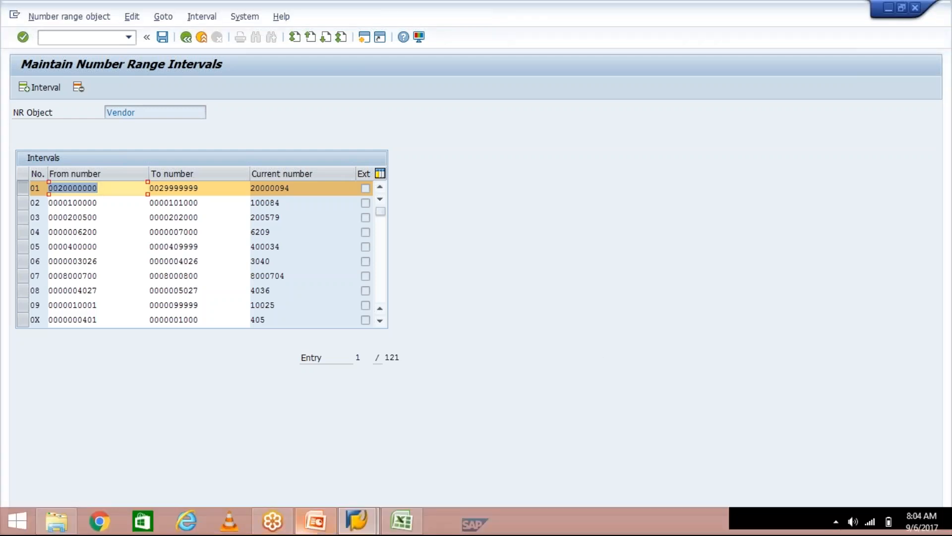
mouse_move(353, 527)
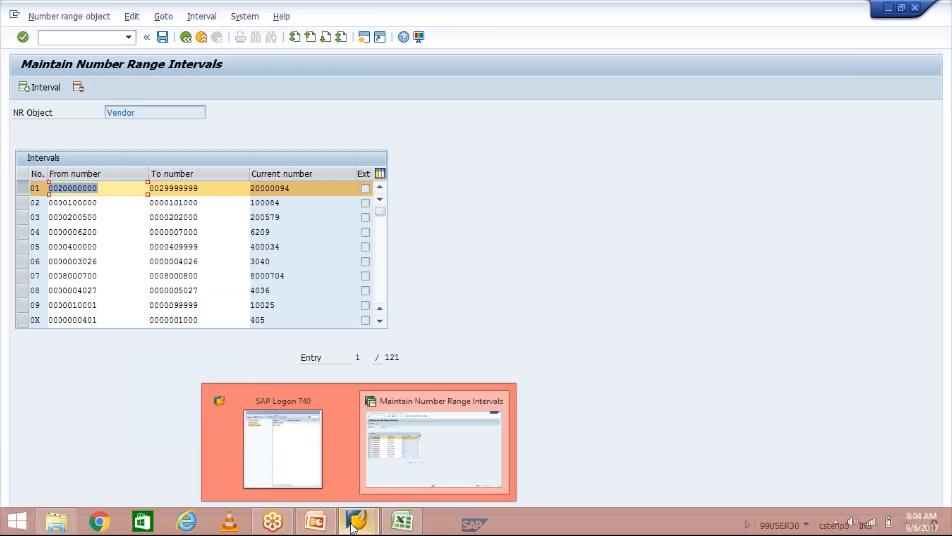
Look up the transaction for assigning number ranges to vendor account groups on the PowerPoint slide, and return to SAP
left_click(310, 529)
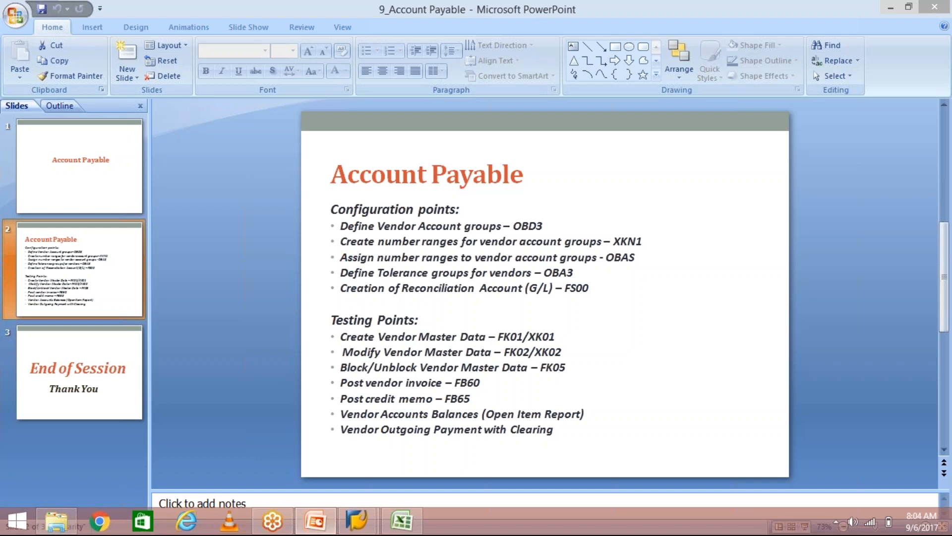
mouse_move(357, 521)
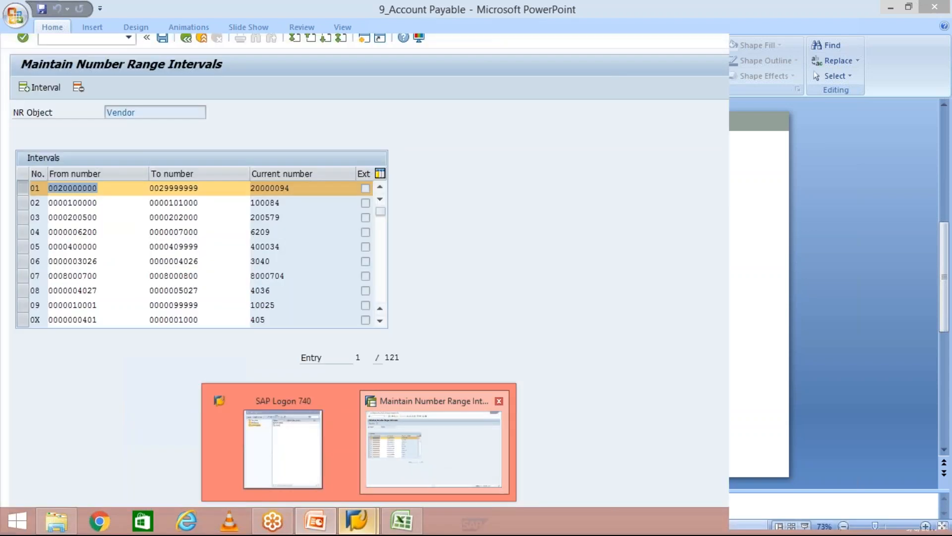
left_click(425, 468)
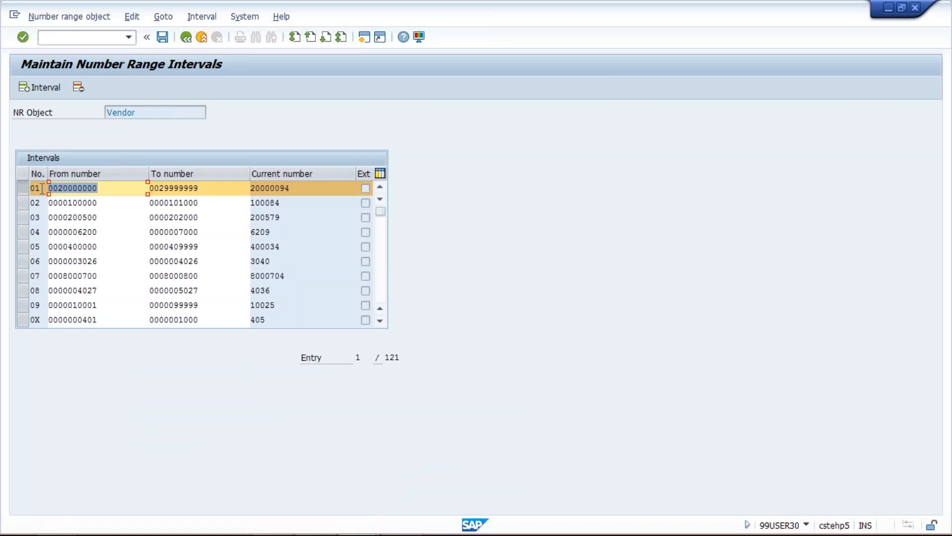
Open the assignment of number ranges to vendor account groups with transaction /NOBAS
left_click(69, 37)
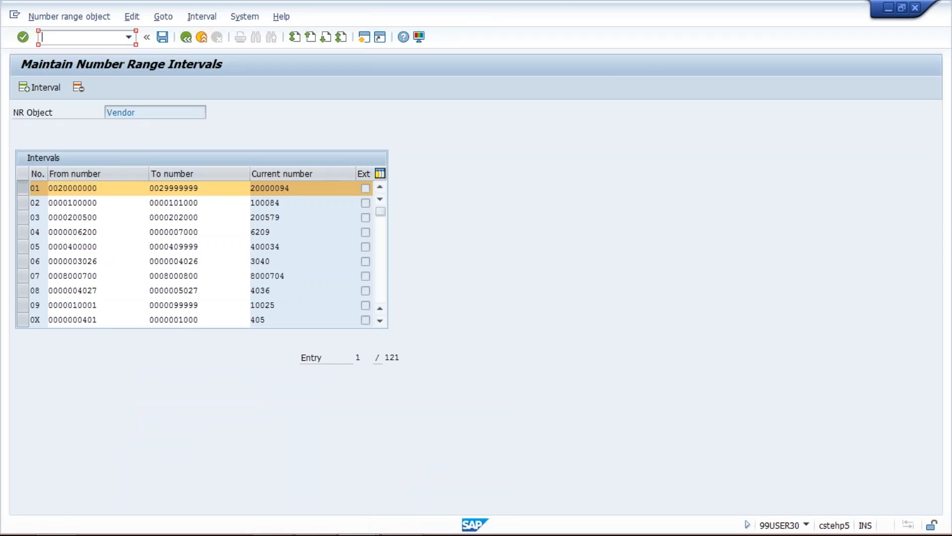
type("/NOBAS")
key("Return")
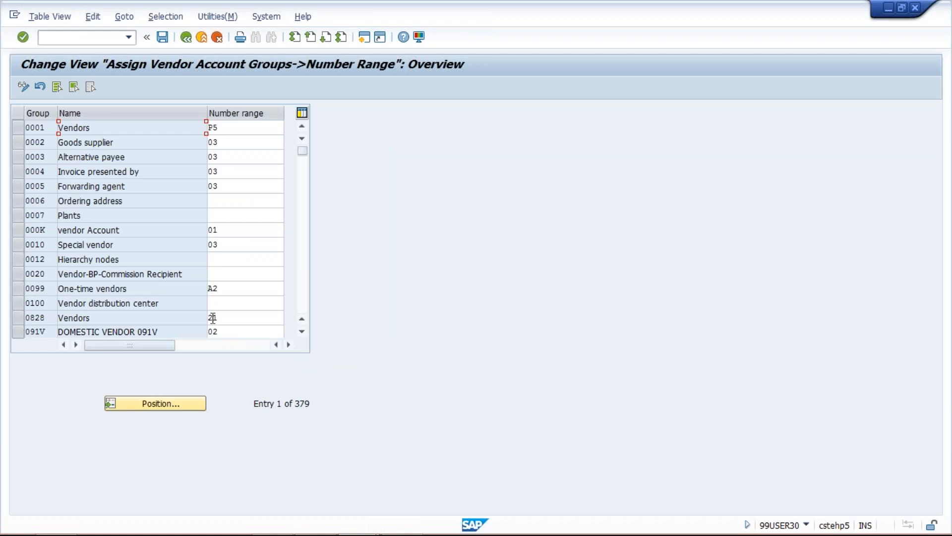
Find account group TM10, assign number range 01 to it, and save the assignment under the TATA MOTOR customizing request
left_click(160, 404)
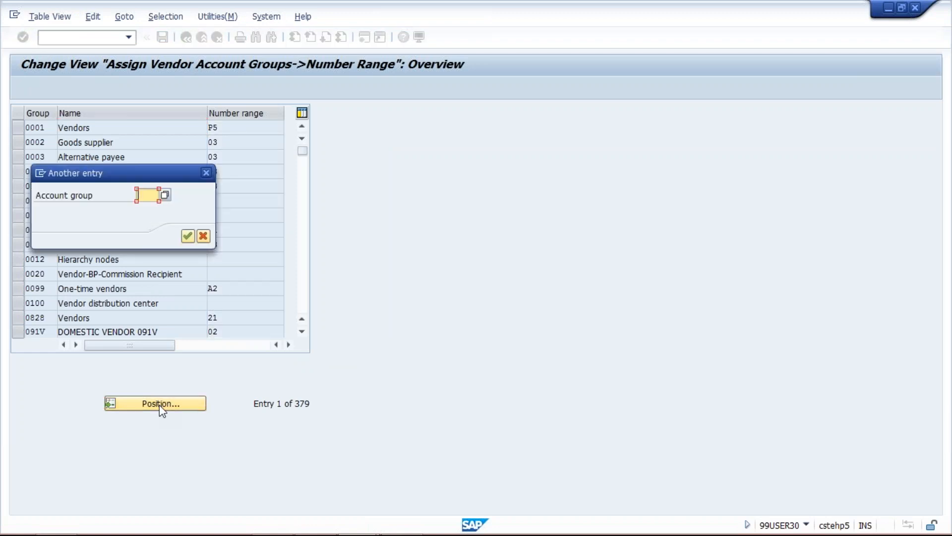
type("TM")
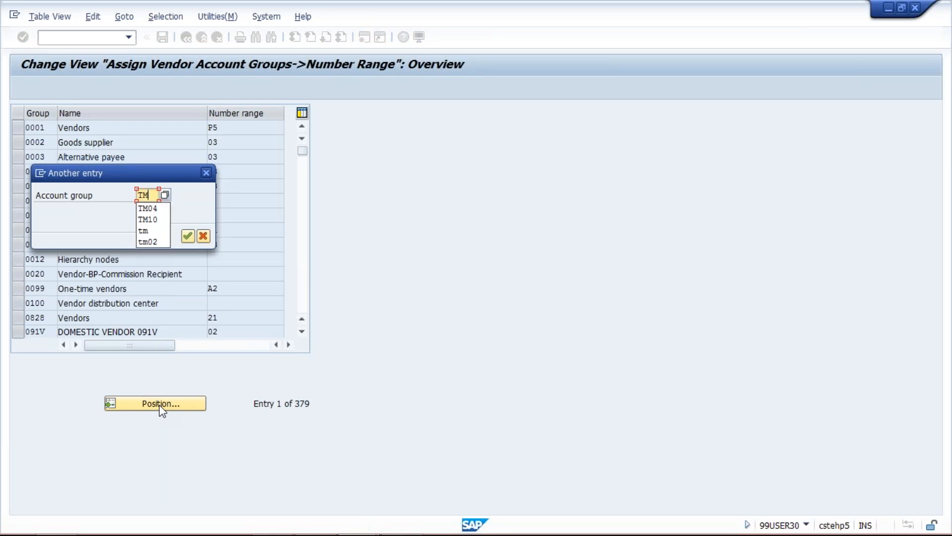
type("10")
key("Return")
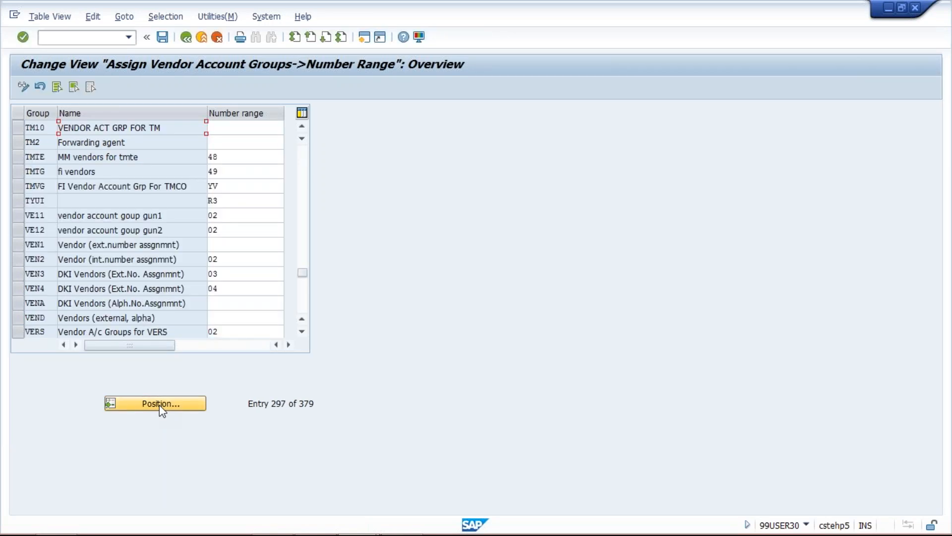
left_click(229, 127)
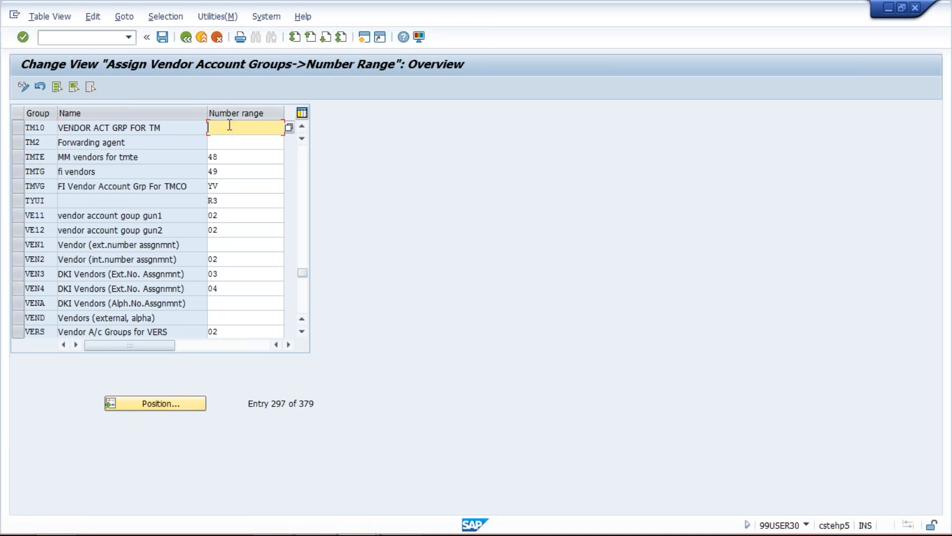
type("01")
left_click(165, 43)
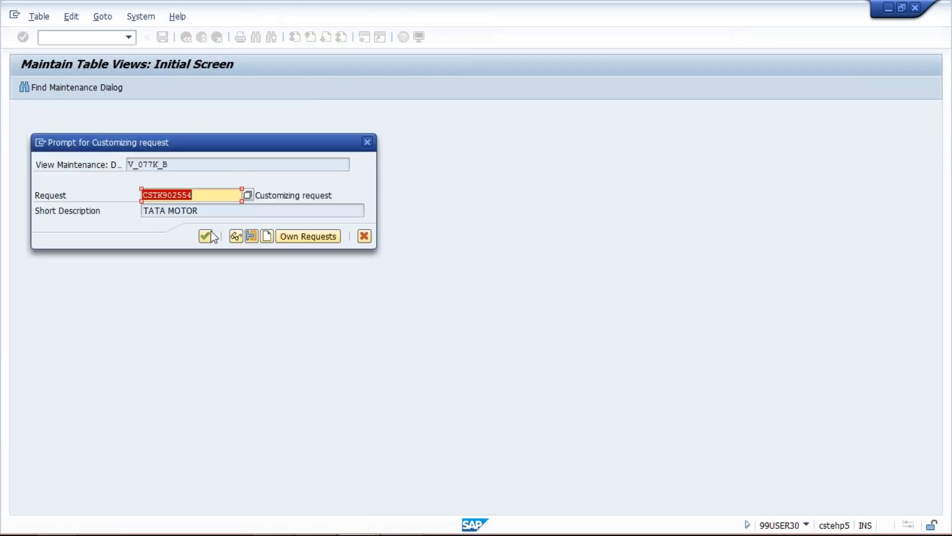
left_click(207, 234)
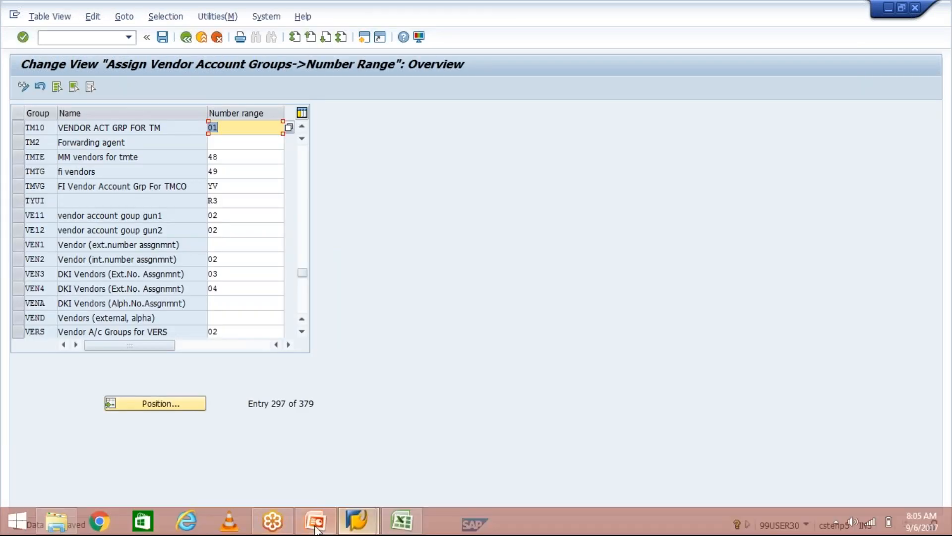
Look up the transaction for vendor tolerance groups on the PowerPoint slide, and return to the SAP number range assignment
left_click(316, 521)
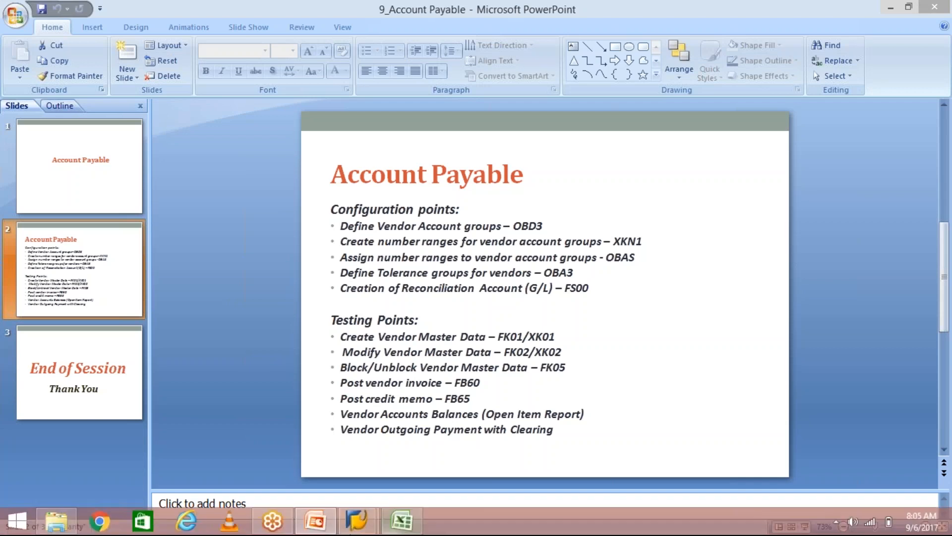
mouse_move(349, 529)
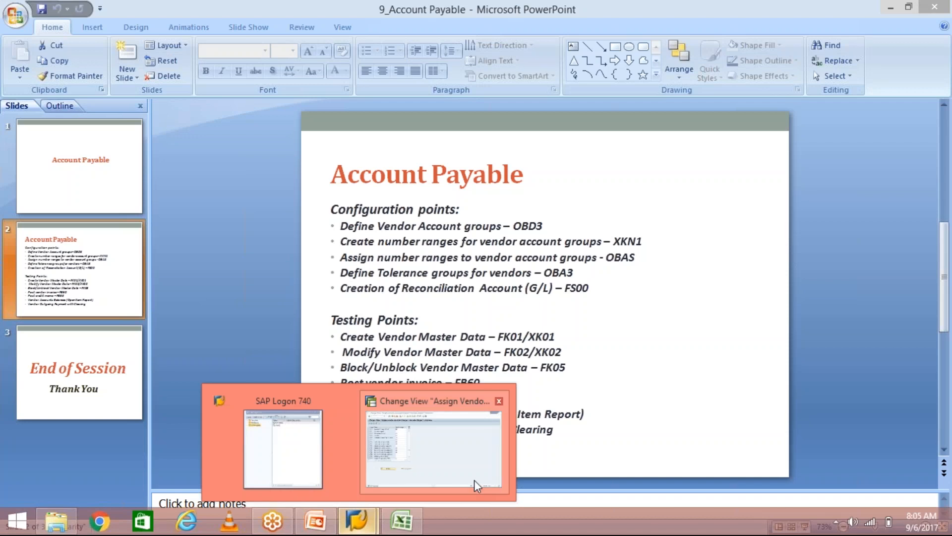
left_click(476, 486)
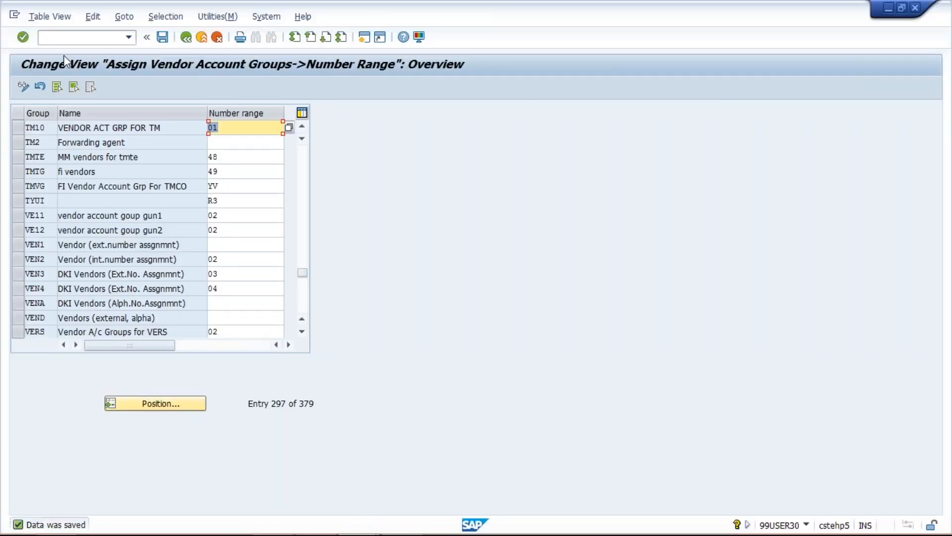
Open the customer/vendor tolerances overview with transaction /NOBA3
left_click(64, 37)
type("/")
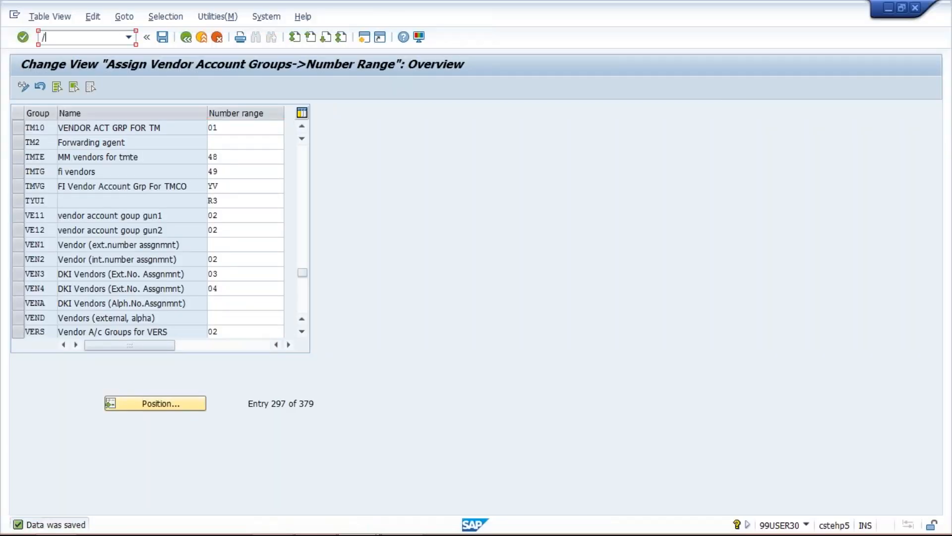
type("NOBAS")
key("Return")
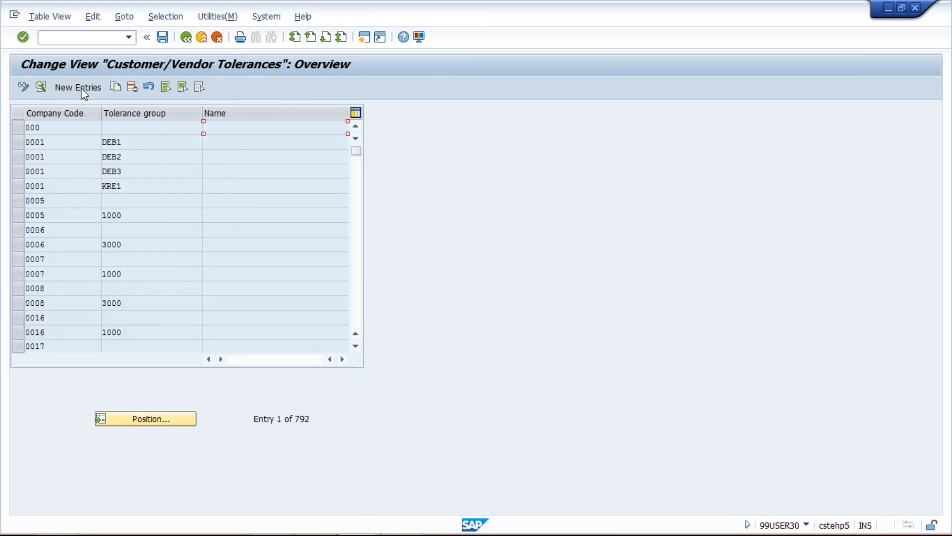
Create a new tolerance entry for company code TM10 with a blank tolerance group described as TATA MOTOR TG
left_click(81, 88)
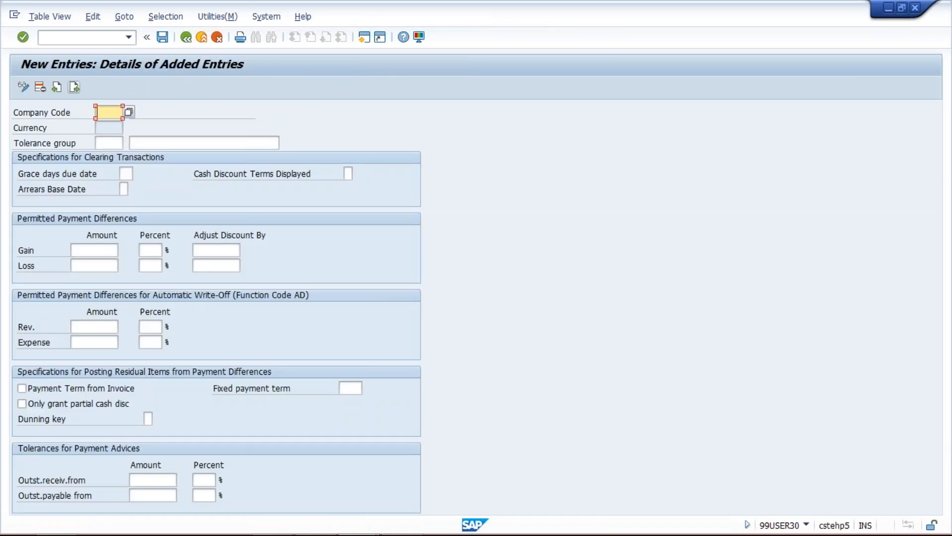
type("TM10")
left_click(148, 143)
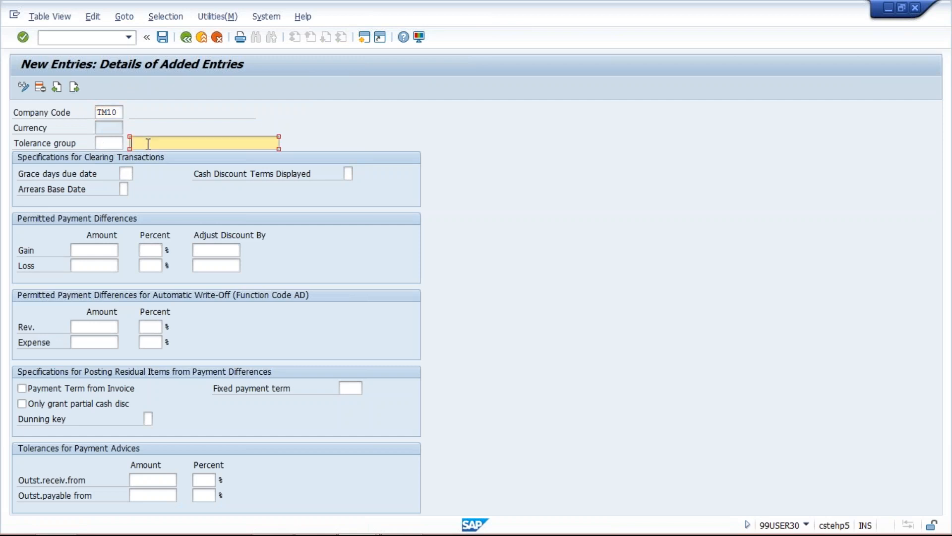
left_click(183, 155)
Set the permitted payment difference amounts to 5 for gain and 5 for loss, and save the tolerance group
left_click(103, 247)
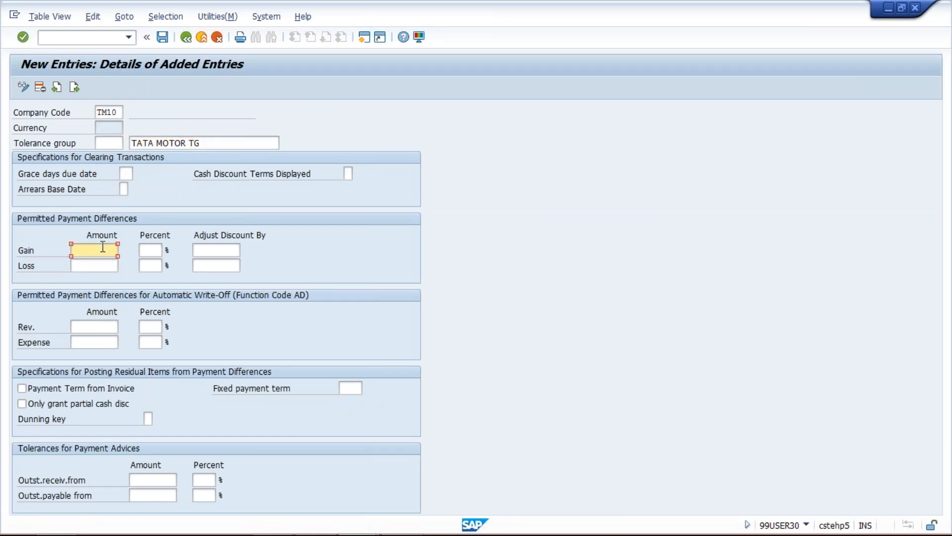
type("5")
left_click(98, 268)
type("5")
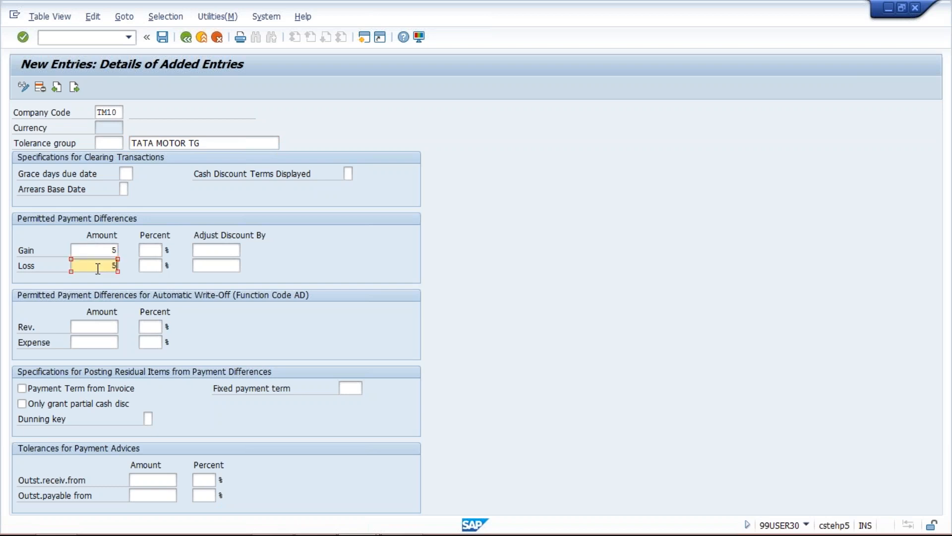
key("ctrl+s")
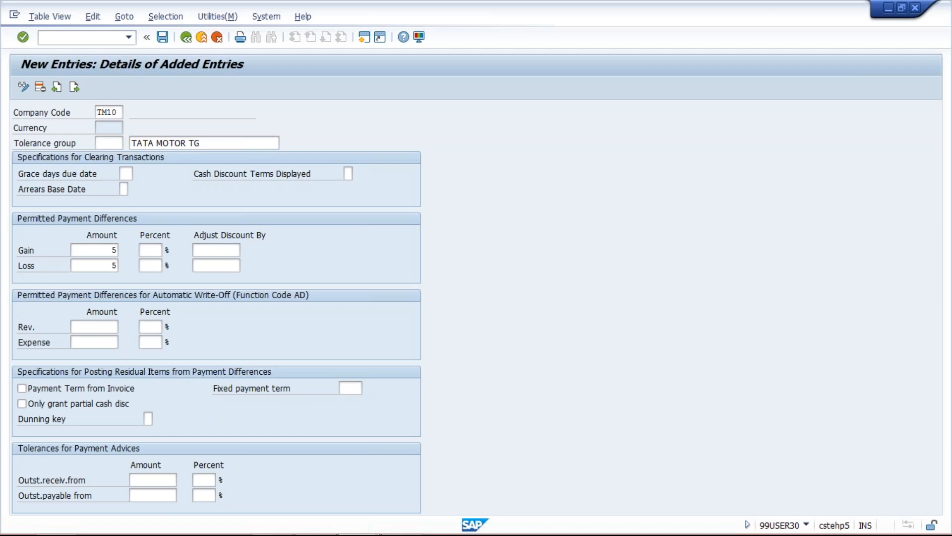
key("Return")
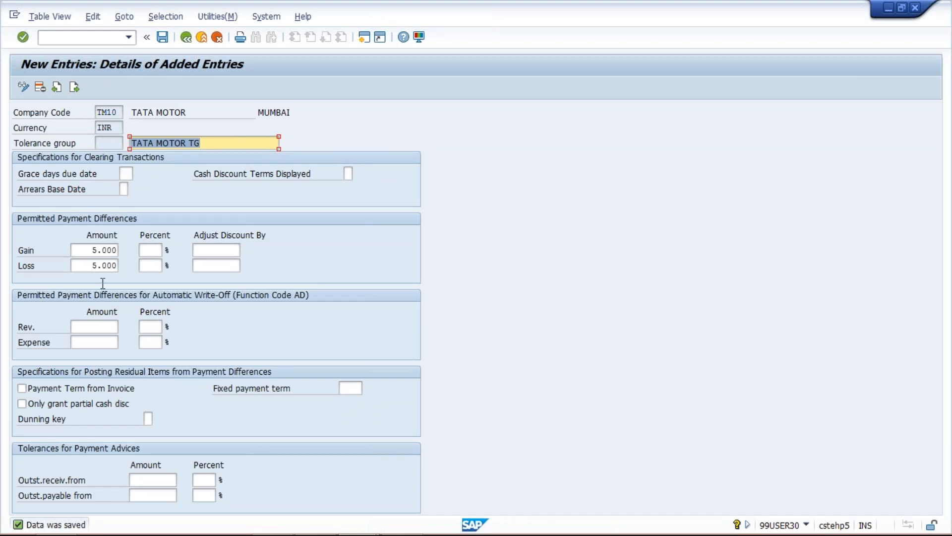
Switch to the Class workbook in Excel
mouse_move(434, 511)
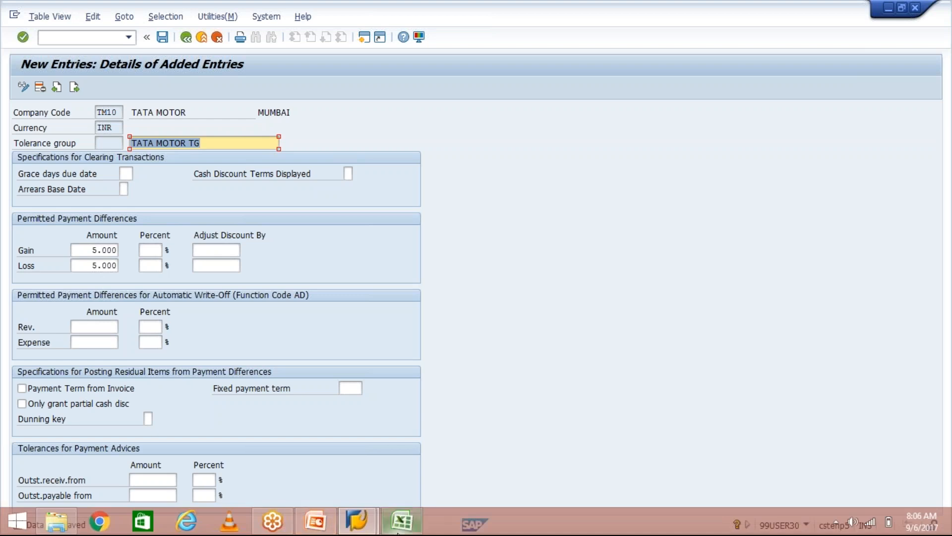
left_click(399, 528)
left_click(486, 236)
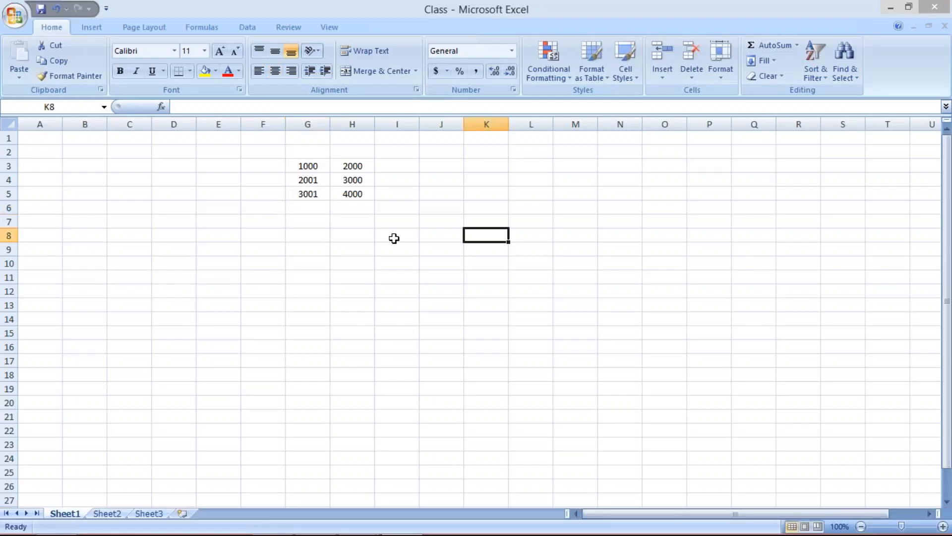
Enter 1000 in both cells I7 and I8 as example amounts
left_click(399, 222)
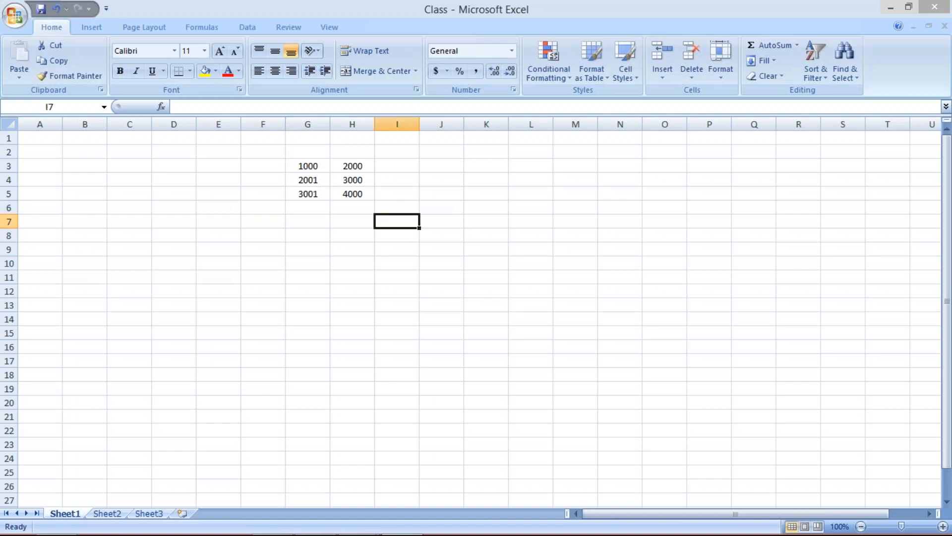
type("1000")
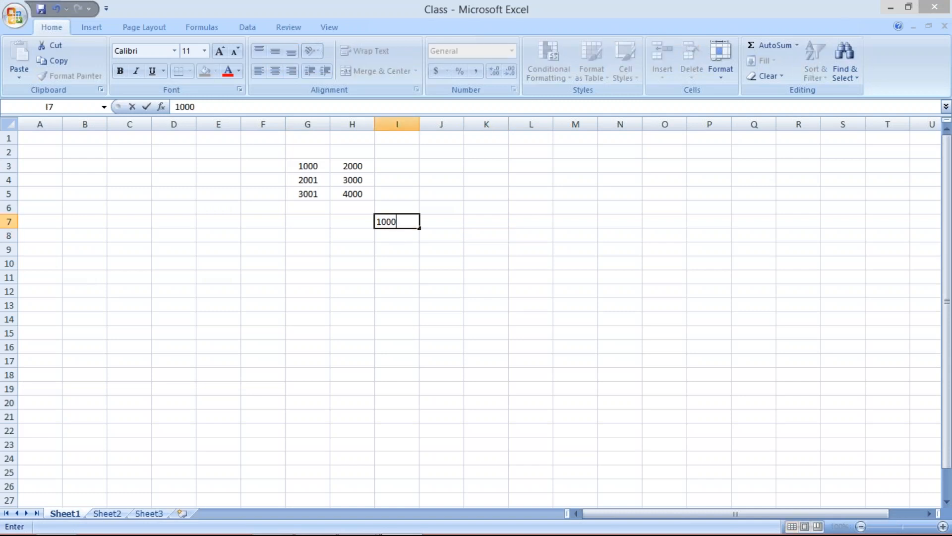
key("Return")
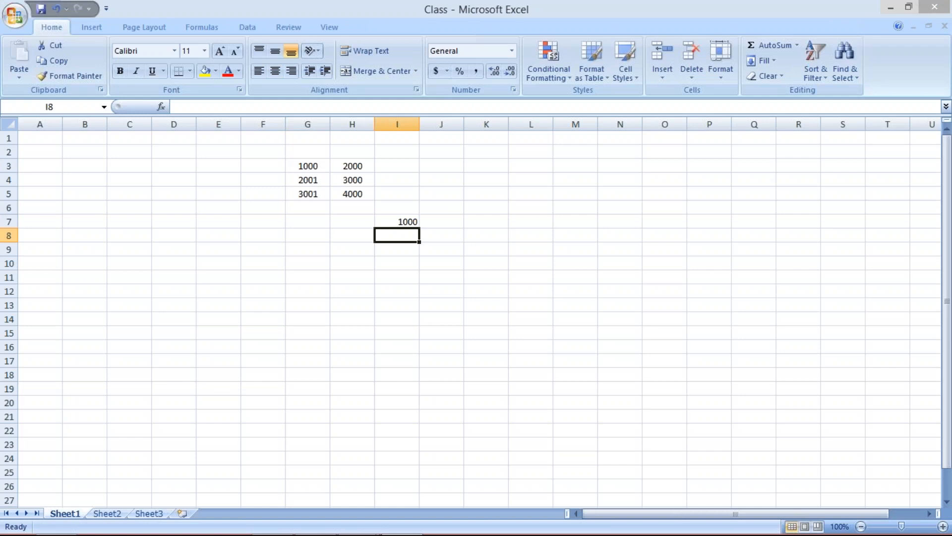
type("1")
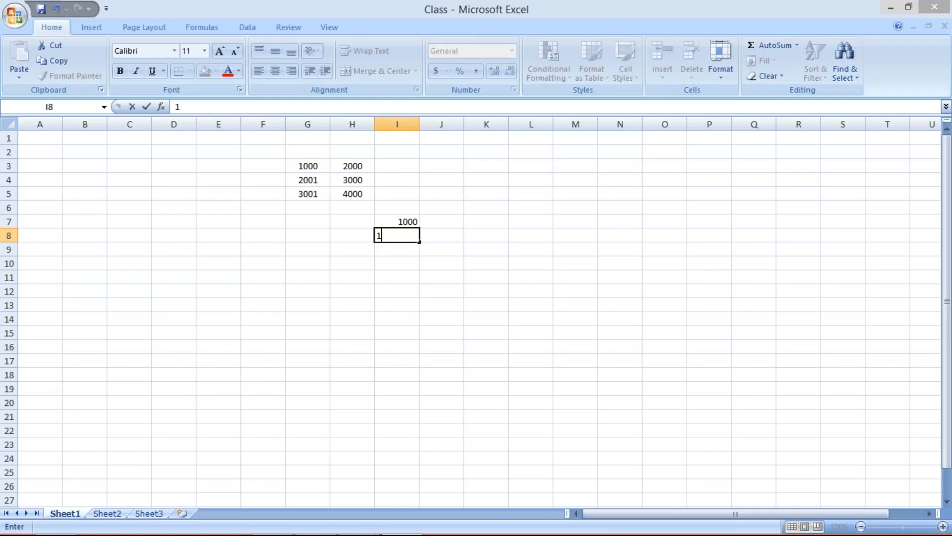
type("000")
key("Return")
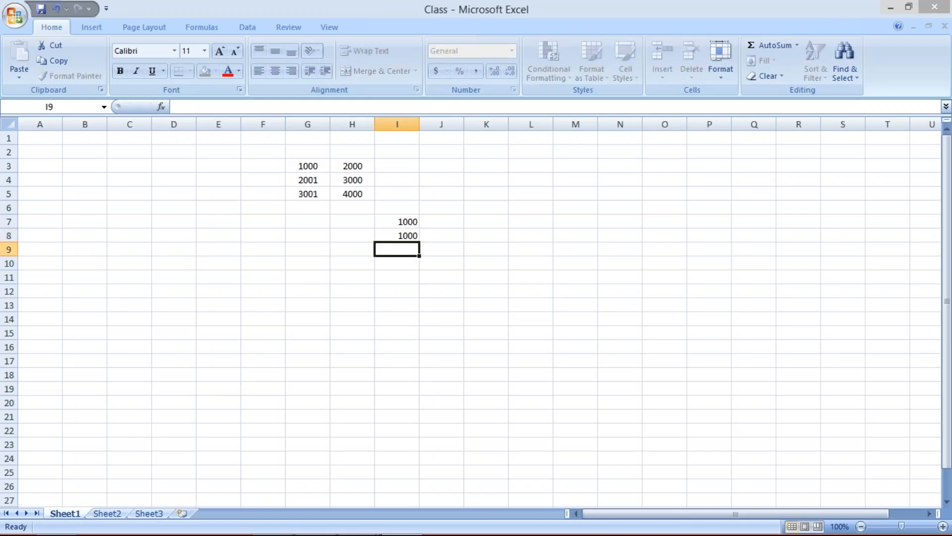
Replace the example amounts with 500002 in cell I7 and 500000 in cell I8
left_click(402, 226)
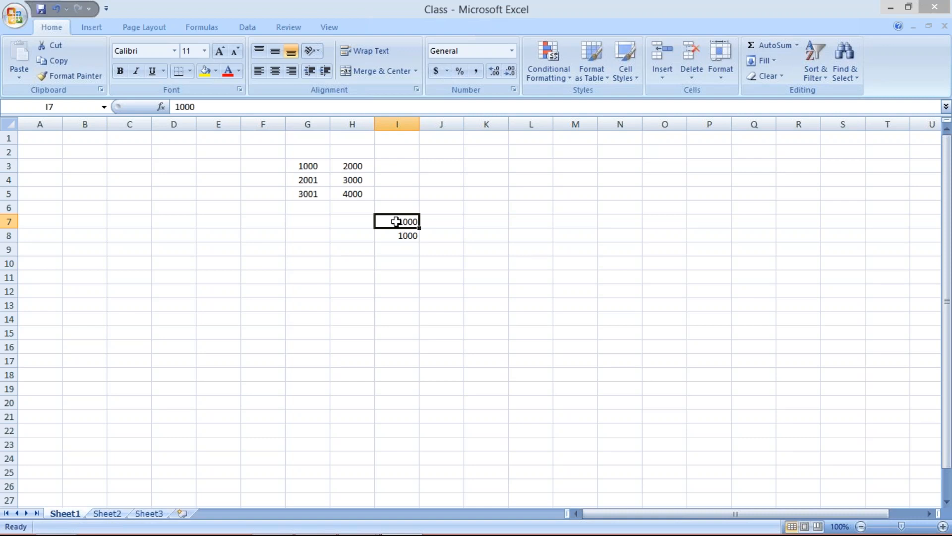
key("Down")
key("Down")
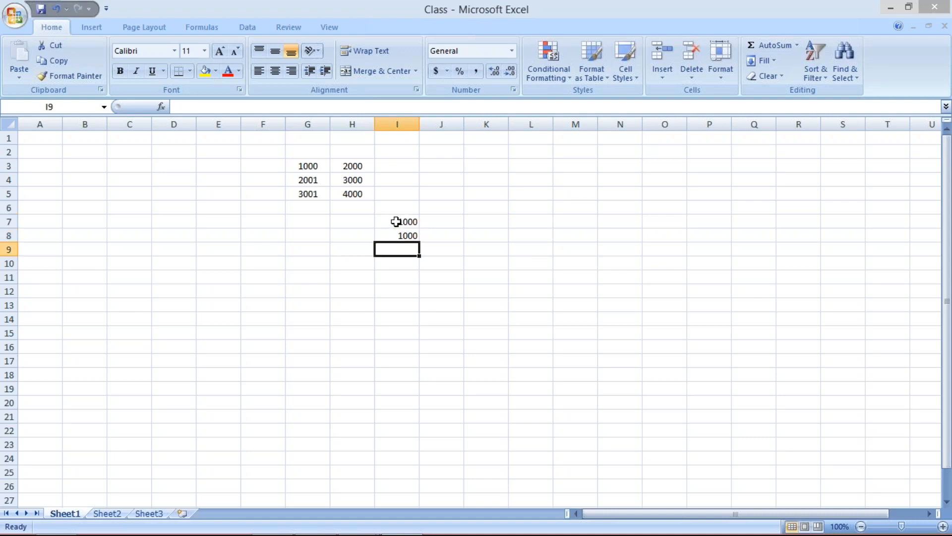
key("Up")
key("Up")
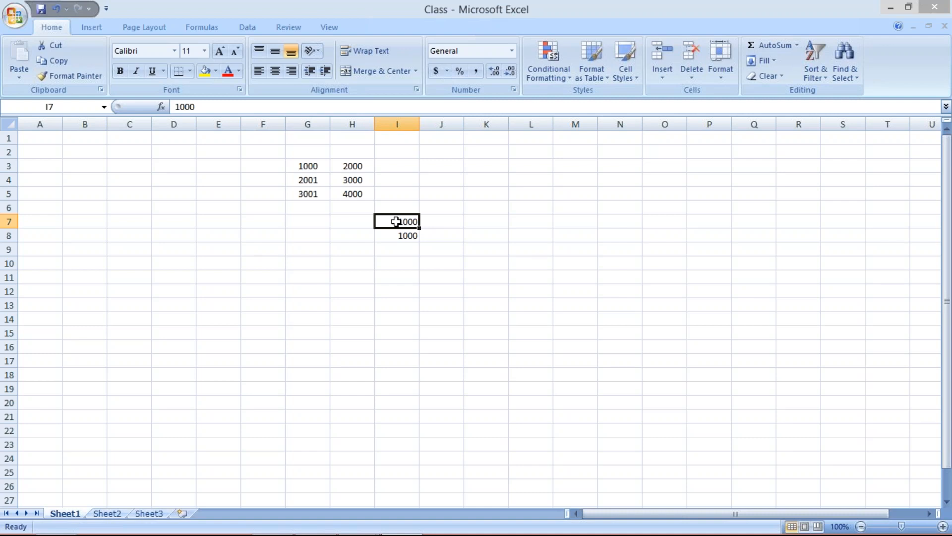
type("500000")
key("BackSpace")
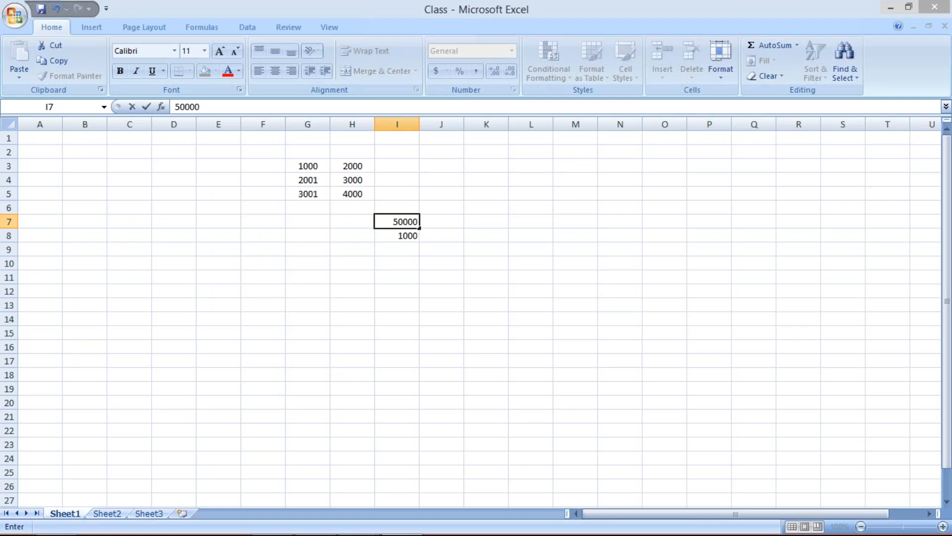
type("2")
key("Return")
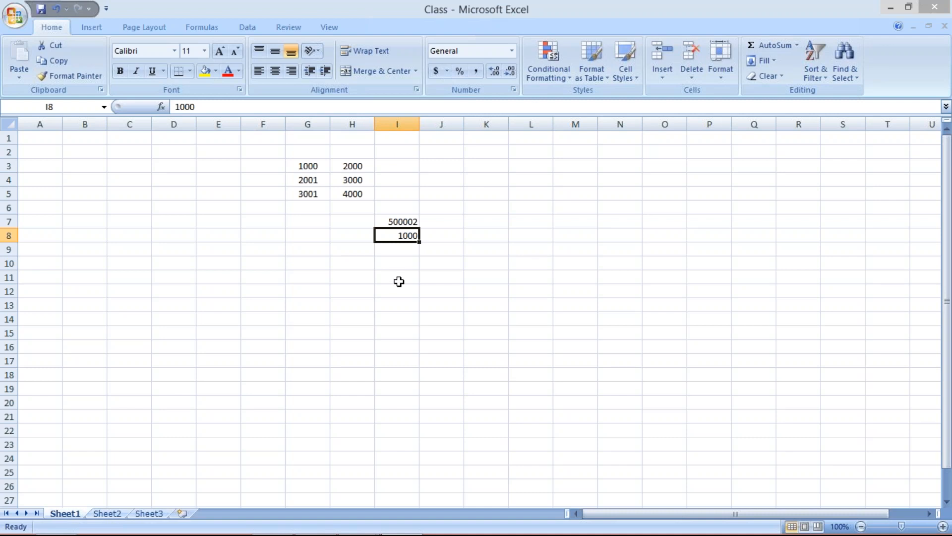
type("500000")
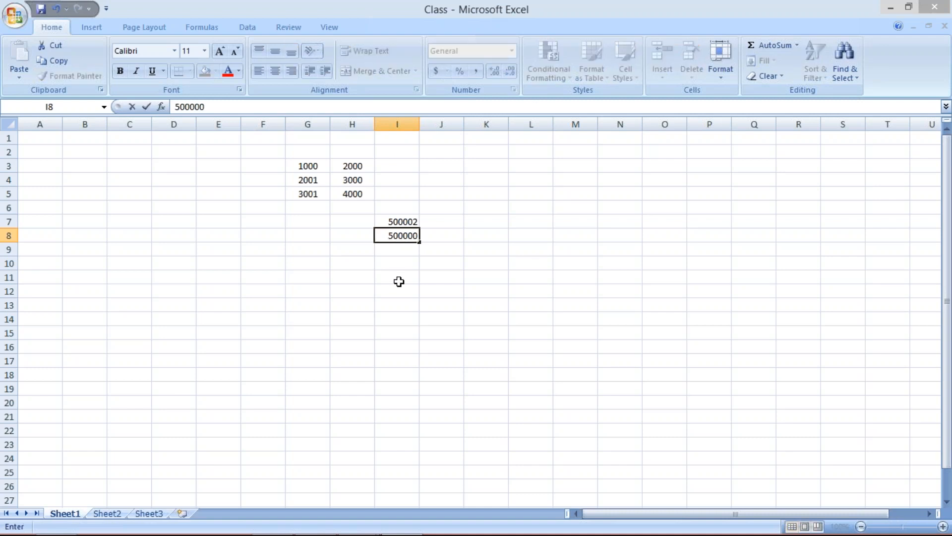
key("Return")
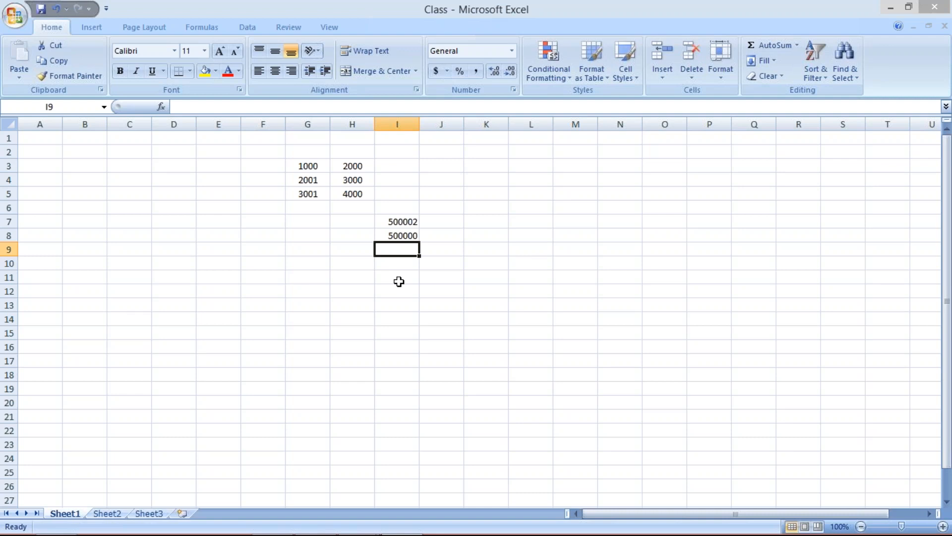
Enter the difference of 2 in cell I9 below the two example amounts
left_click(389, 223)
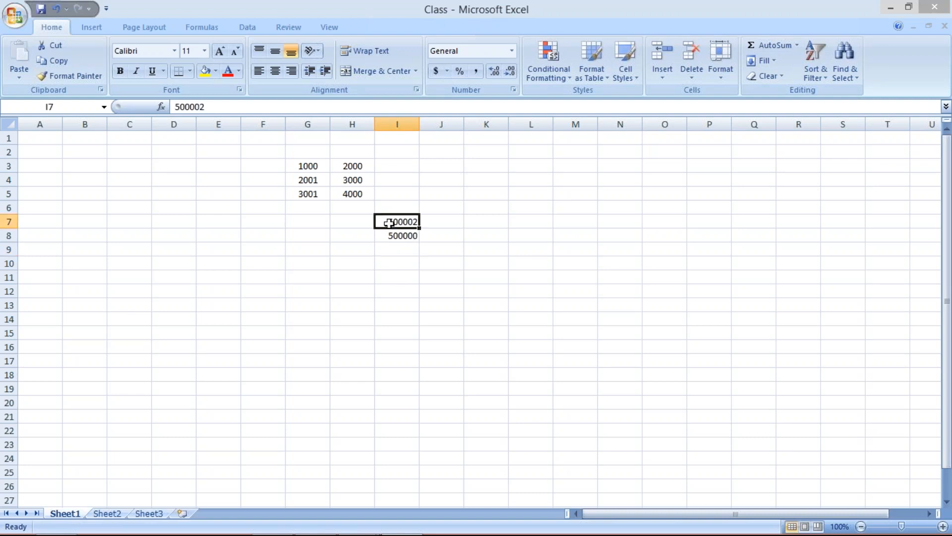
left_click(390, 231)
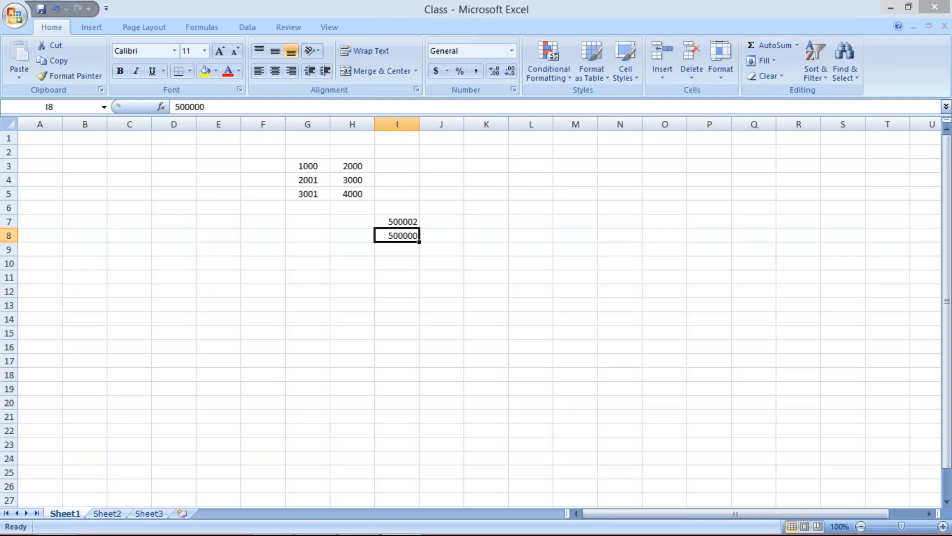
left_click(392, 251)
type("2")
key("Return")
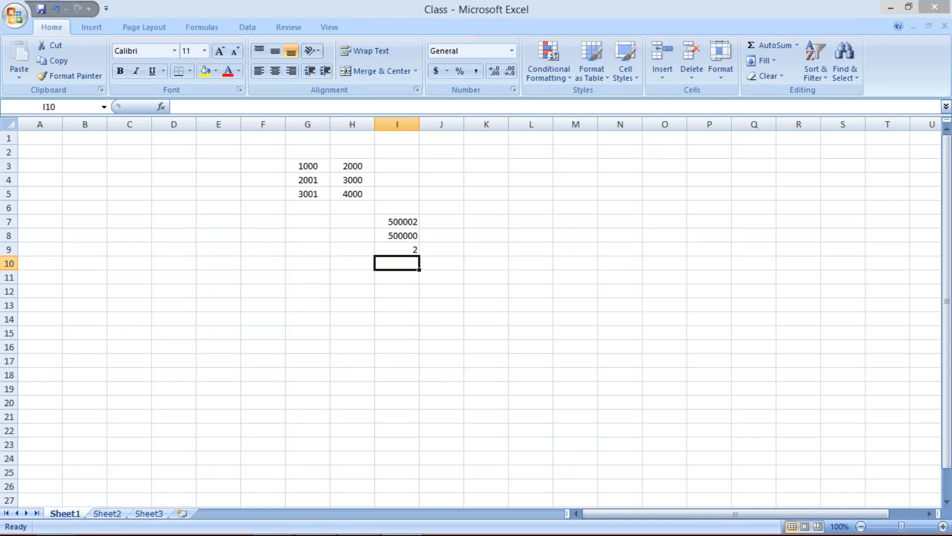
left_click(400, 237)
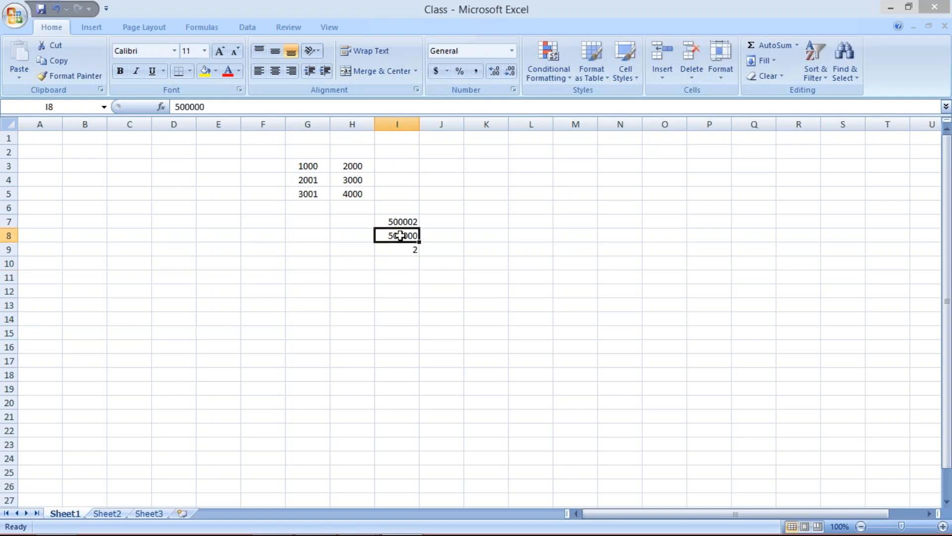
Change the difference in cell I9, below the two example amounts, to 1
key("Up")
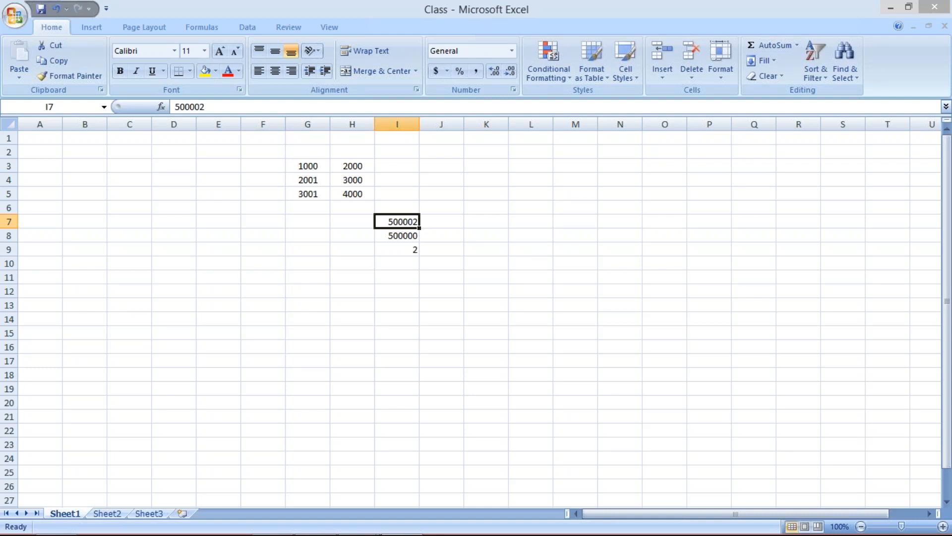
left_click(398, 234)
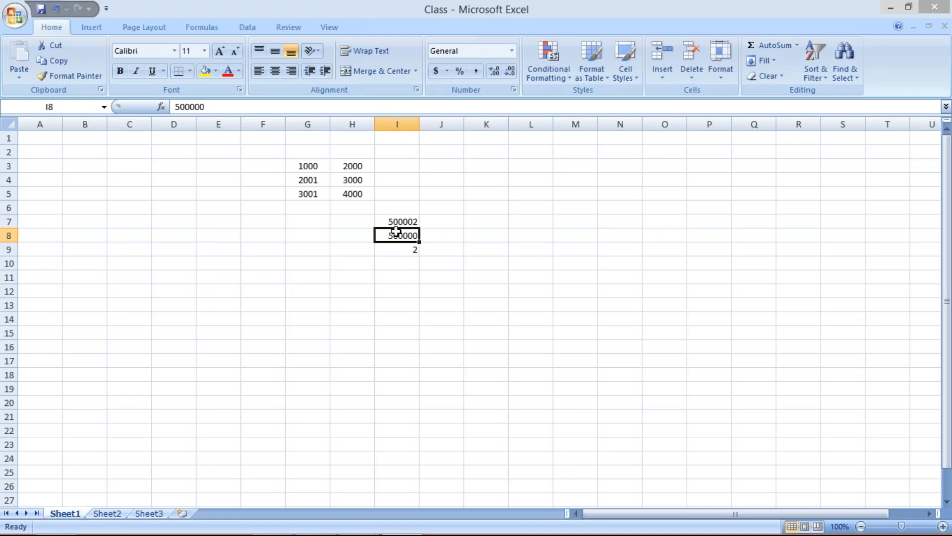
left_click(392, 221)
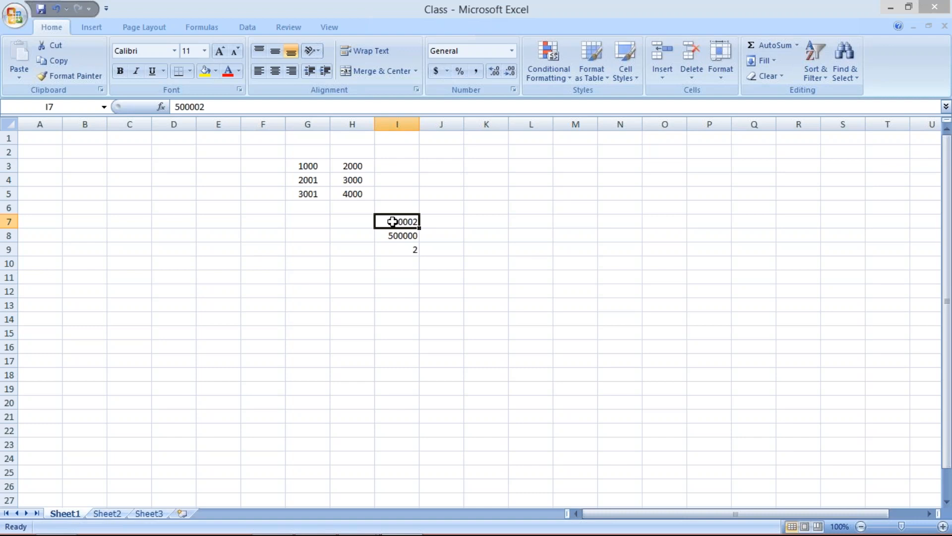
left_click(393, 249)
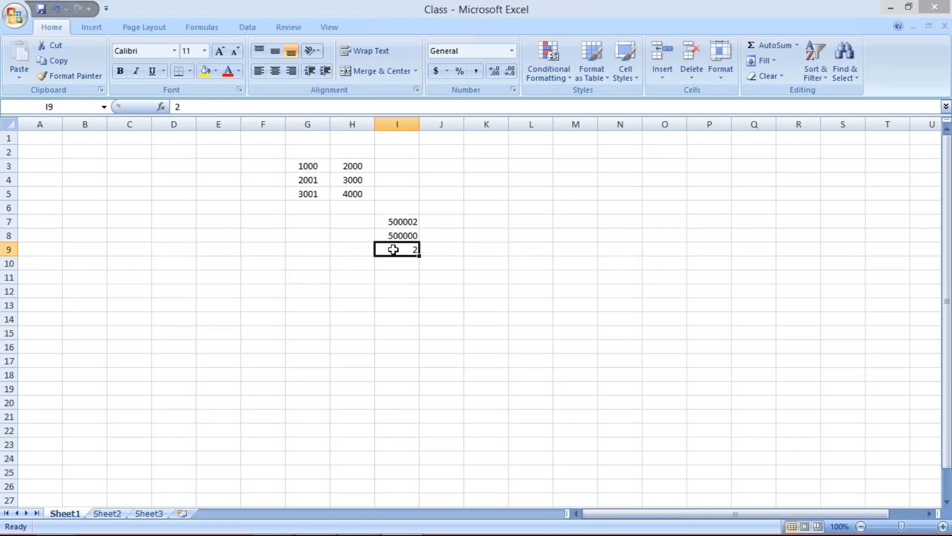
type("1")
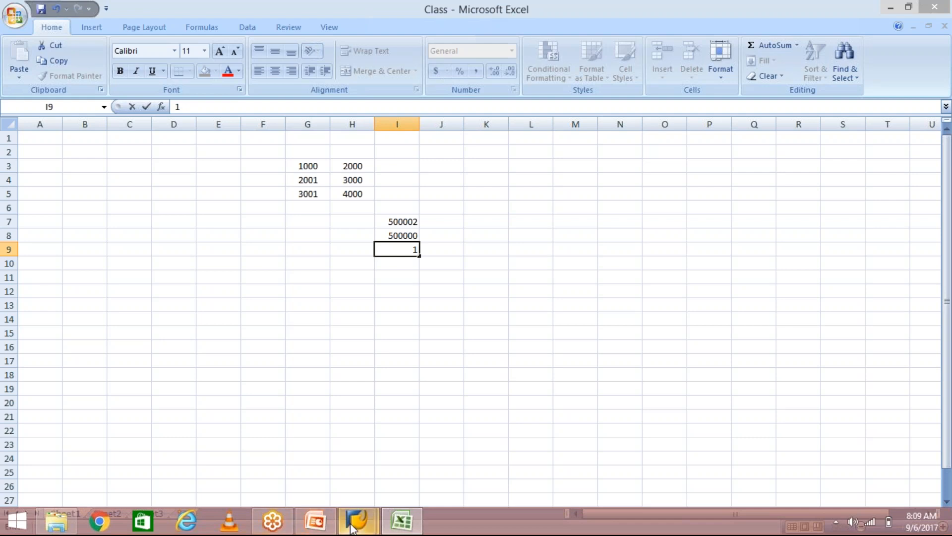
Switch to the SAP tolerance entry for TM10, save it and return to the Customer/Vendor Tolerances overview
left_click(356, 522)
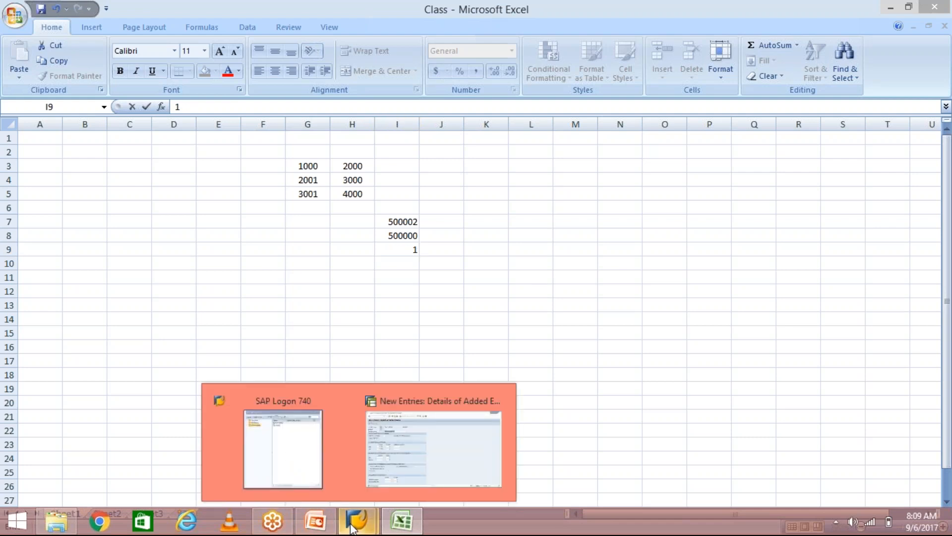
left_click(434, 473)
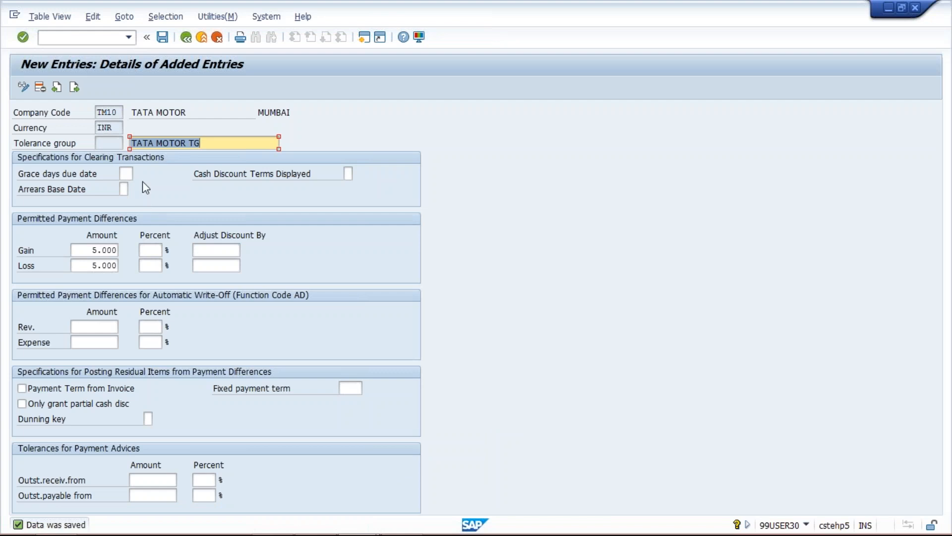
left_click(163, 42)
left_click(185, 43)
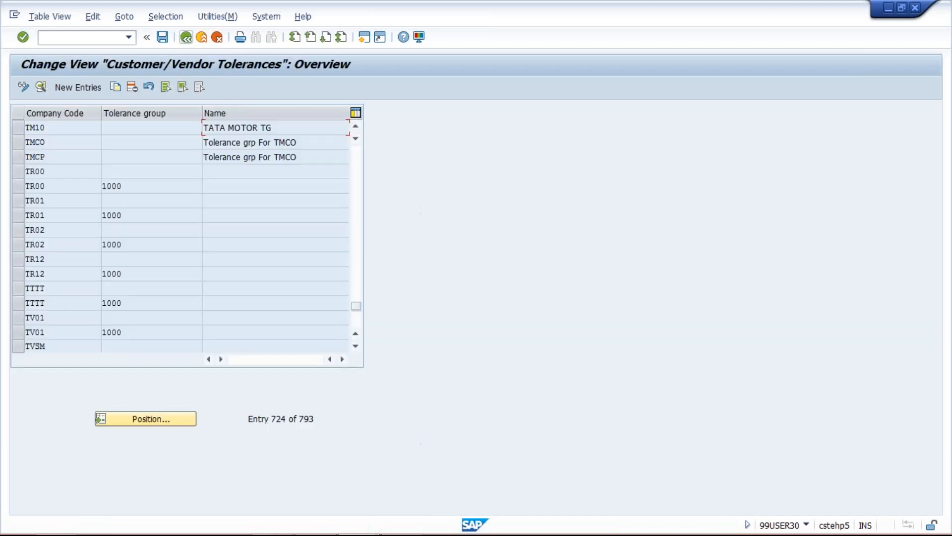
Switch to the 9_Account Payable presentation in PowerPoint and review the configuration points
mouse_move(278, 533)
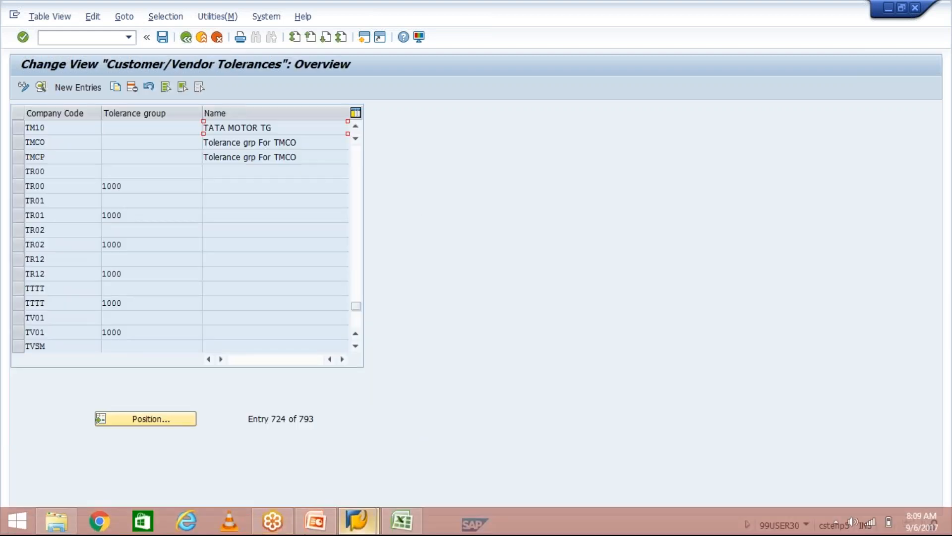
left_click(312, 530)
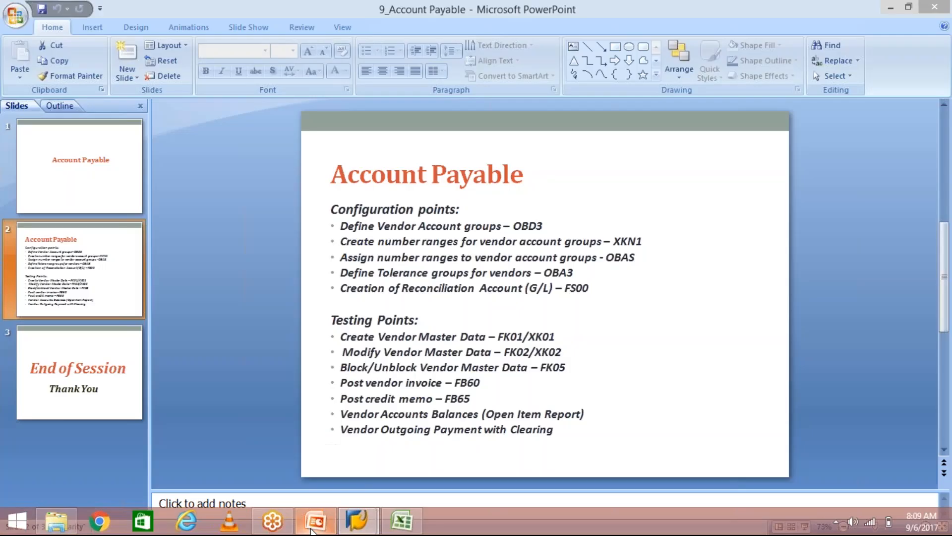
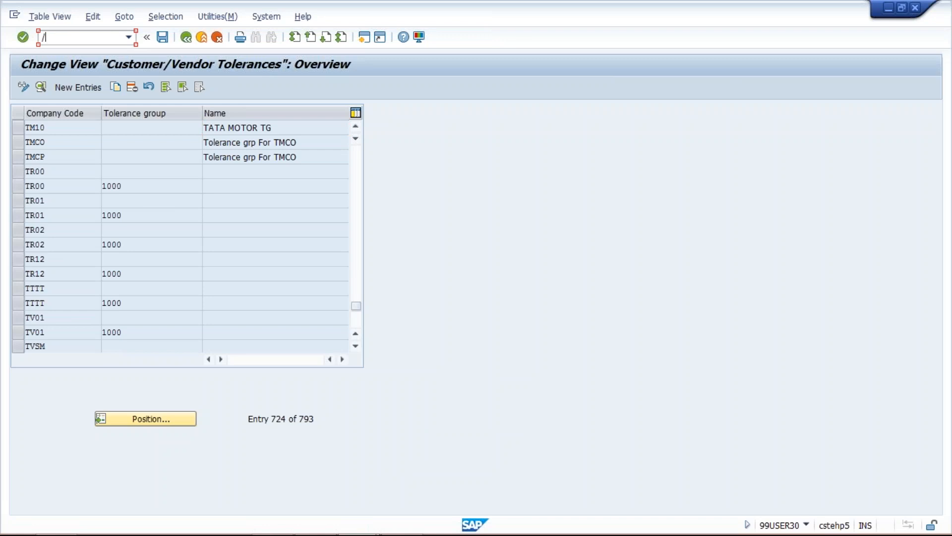
type("FS00")
left_click(44, 37)
type("N")
key("alt+Tab")
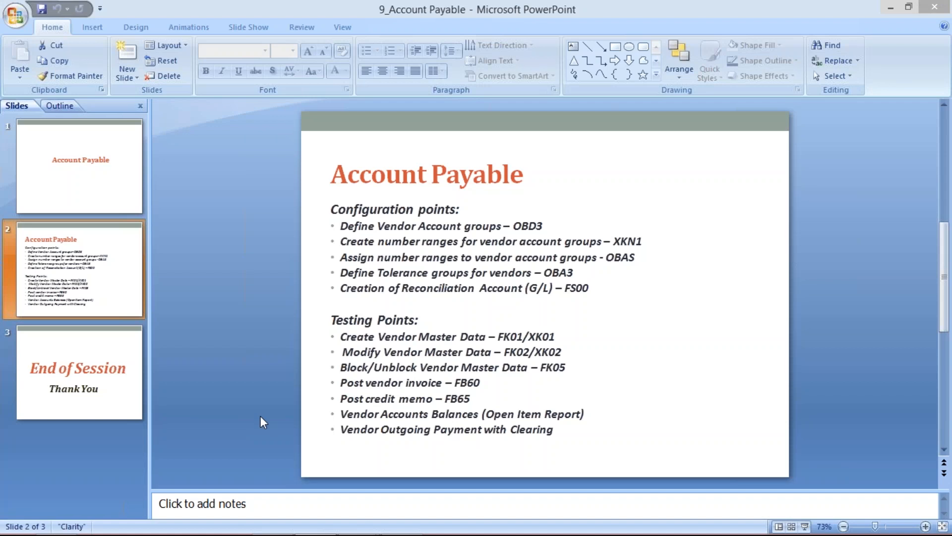
Switch to the SAP Customer/Vendor Tolerances window and run transaction /NFS00
mouse_move(400, 534)
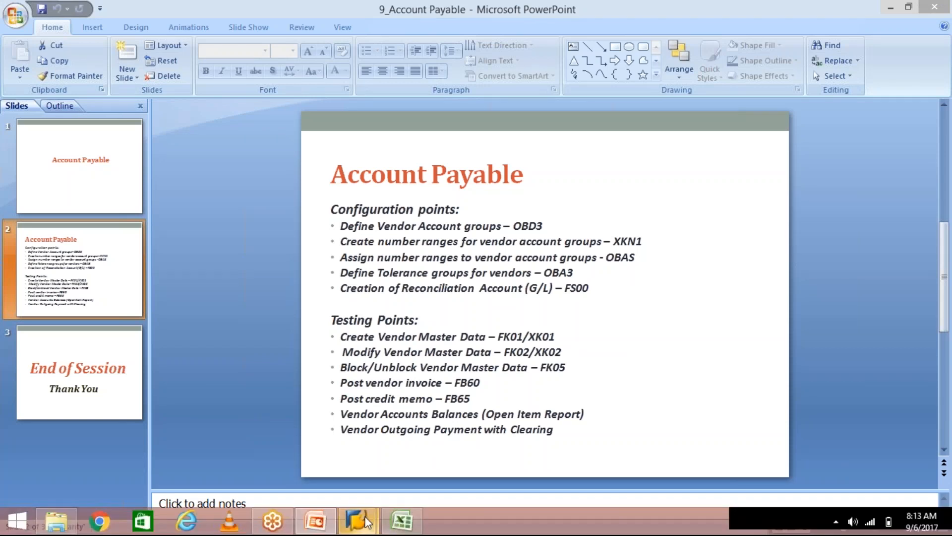
mouse_move(358, 521)
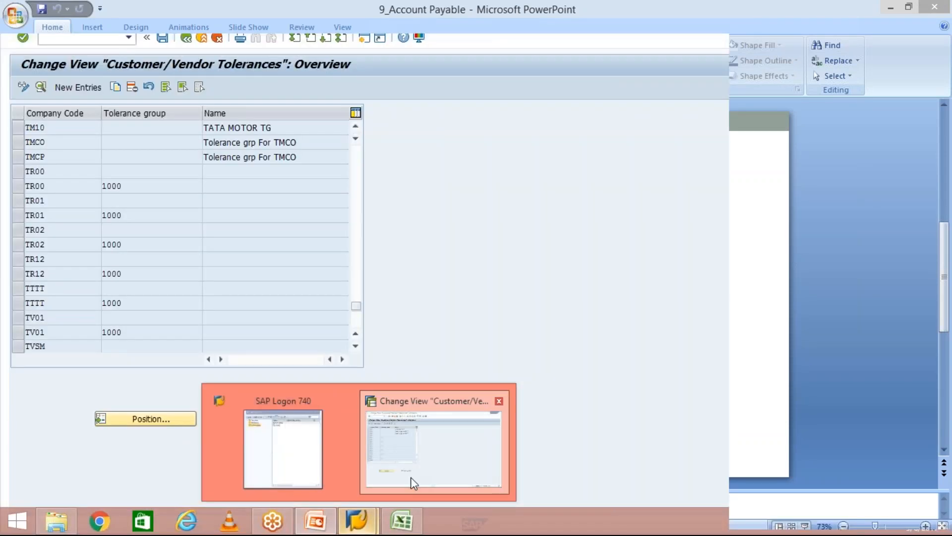
left_click(412, 481)
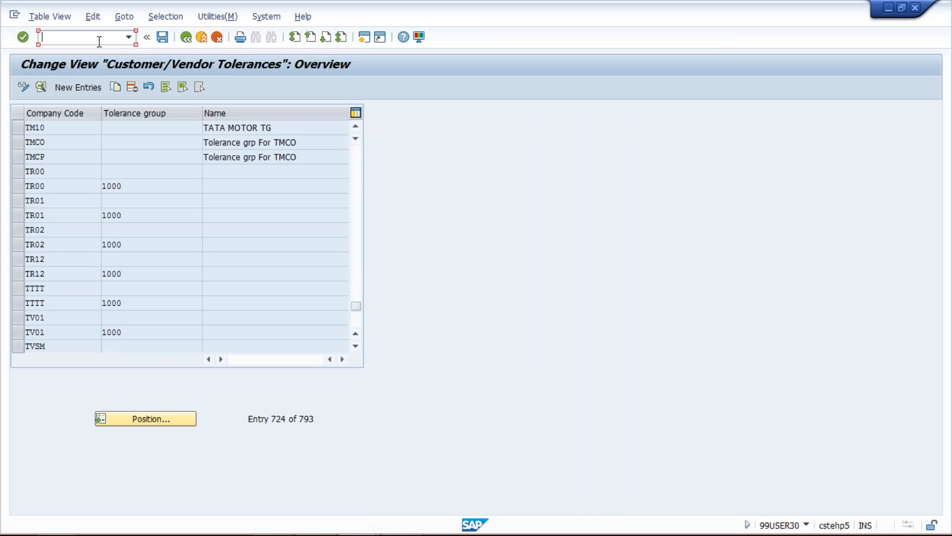
type("/NFS00")
key("Return")
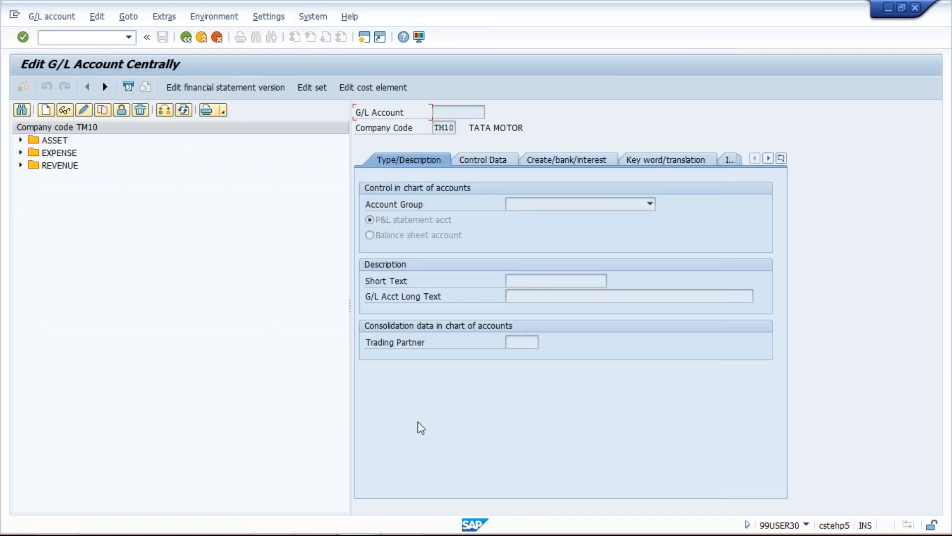
Start creating G/L account 2000 in company code TM10
left_click(162, 221)
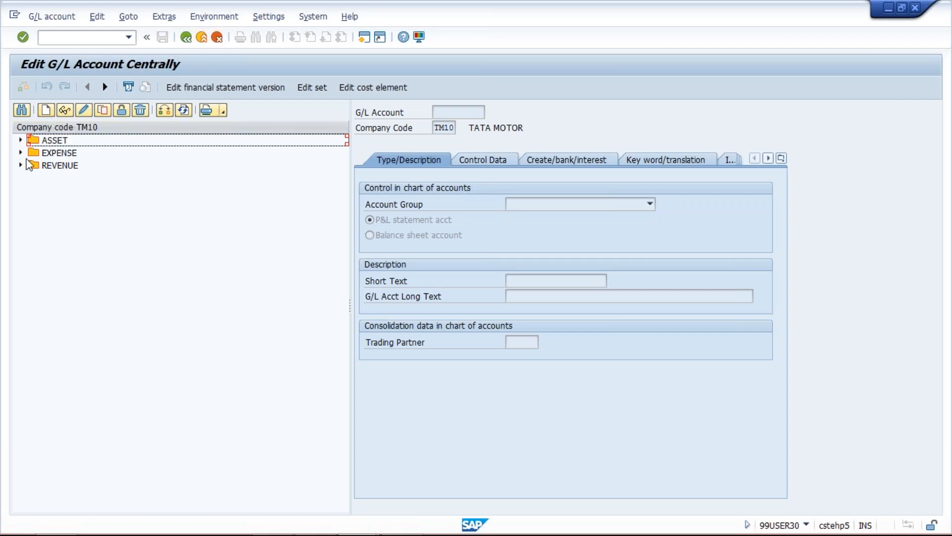
left_click(45, 112)
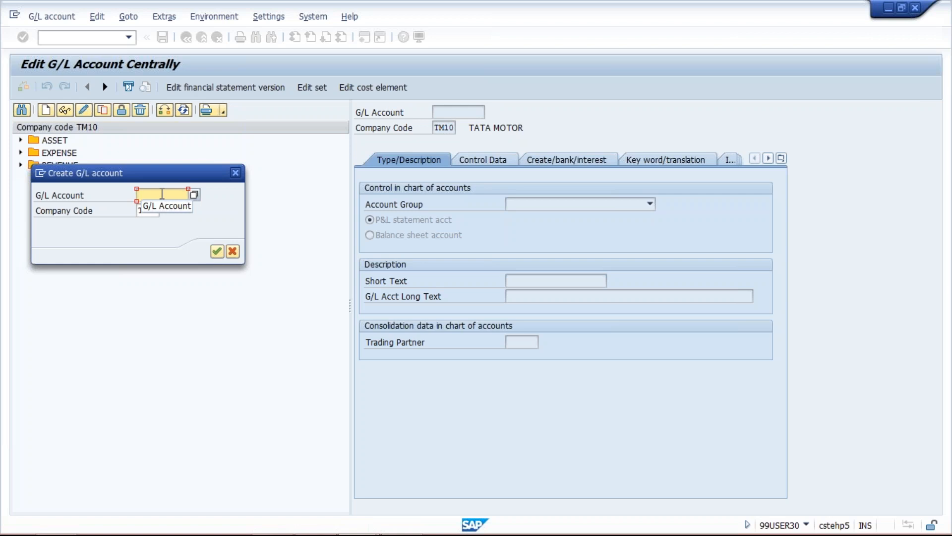
type("2000")
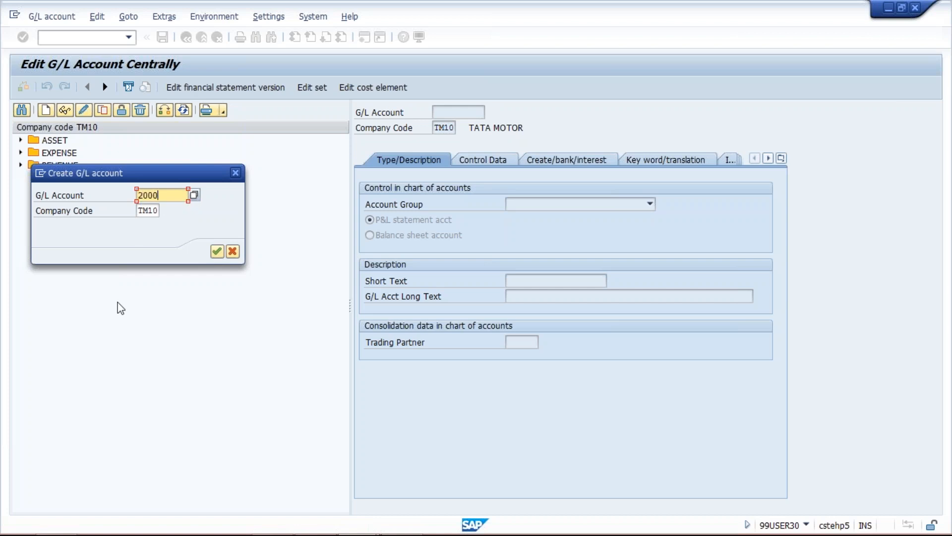
key("Return")
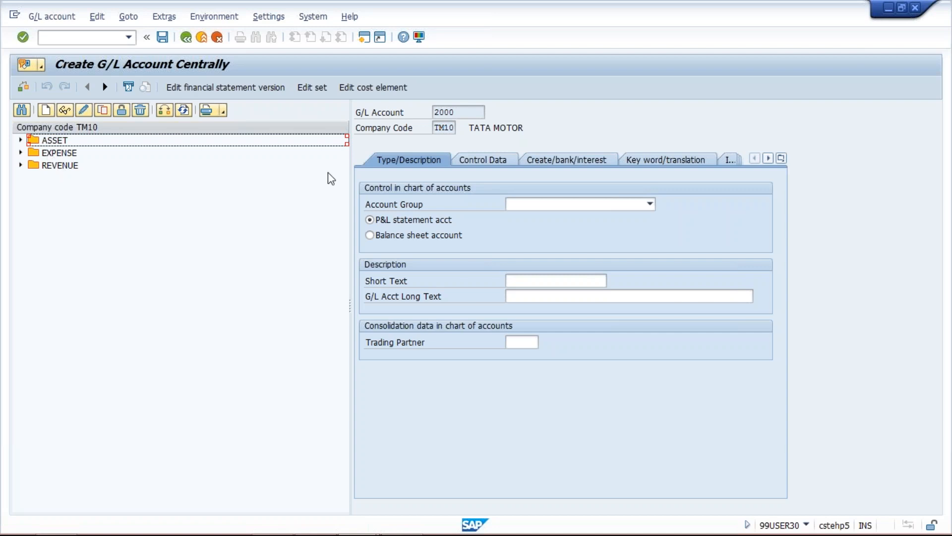
Assign the account to account group LIABILITY and make it a balance sheet account
left_click(552, 208)
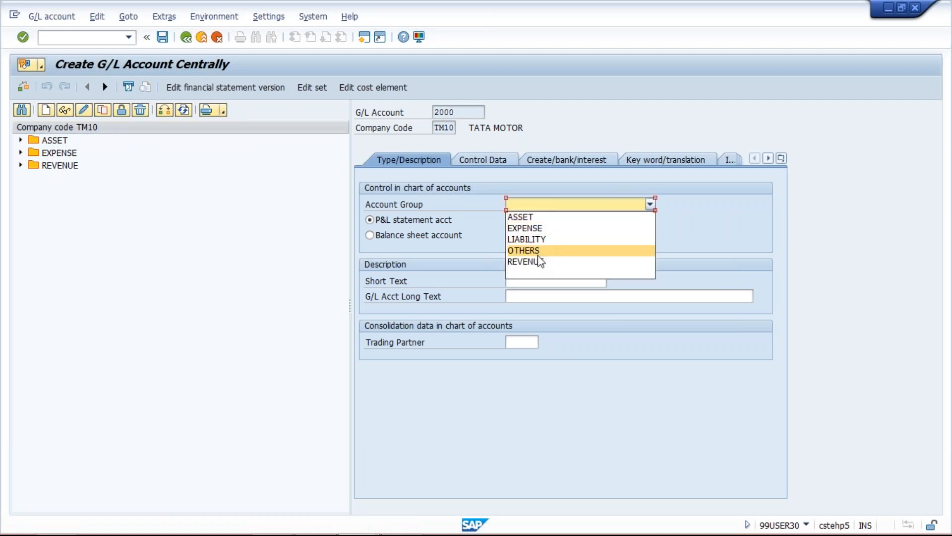
left_click(540, 239)
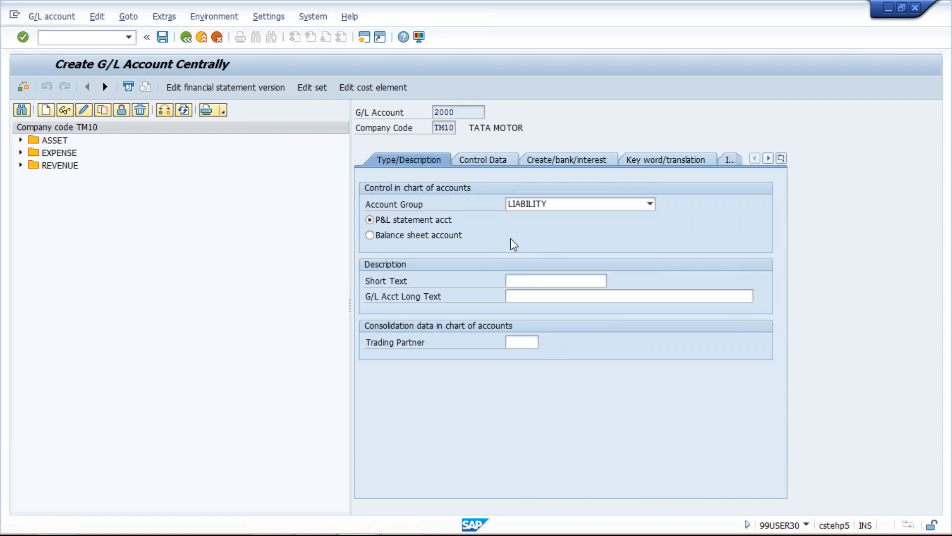
left_click(403, 234)
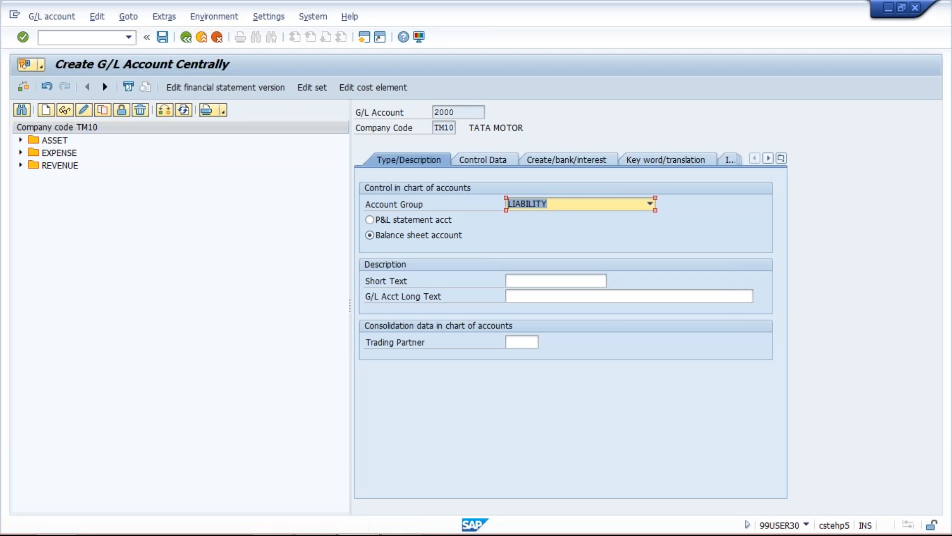
Enter ACCOUNT PAYABLE as the short text and copy it into the G/L account long text
left_click(557, 283)
type("A")
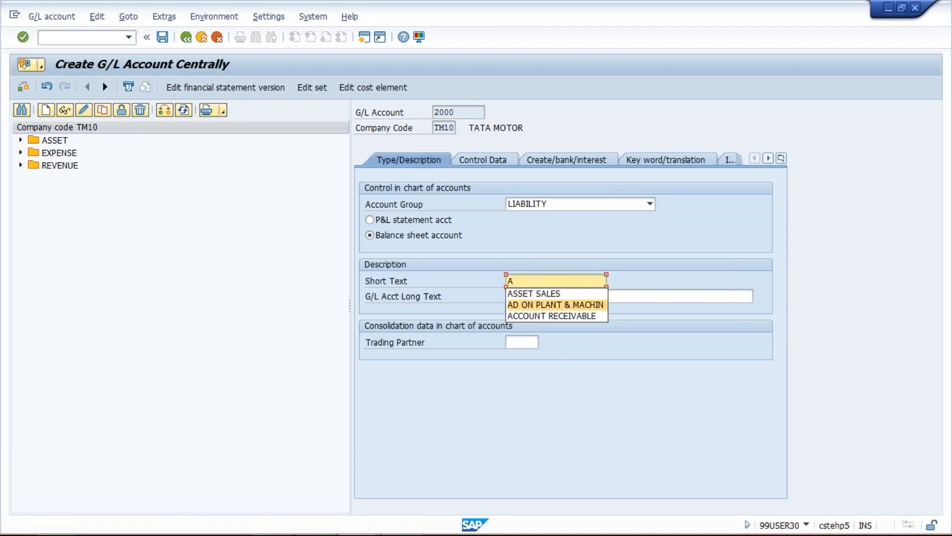
left_click(569, 316)
key("BackSpace")
key("BackSpace")
key("BackSpace")
key("BackSpace")
key("BackSpace")
key("BackSpace")
key("BackSpace")
key("BackSpace")
key("BackSpace")
key("BackSpace")
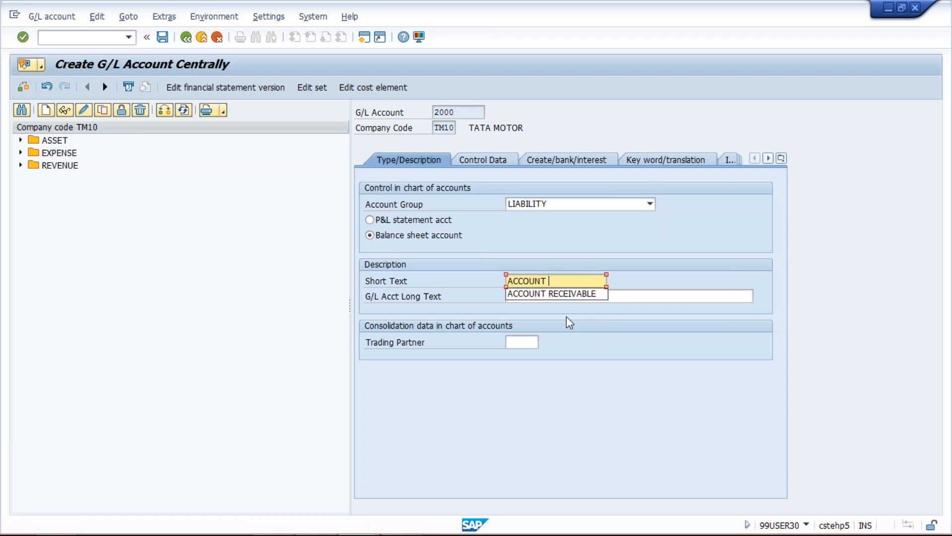
type("PAYABLE")
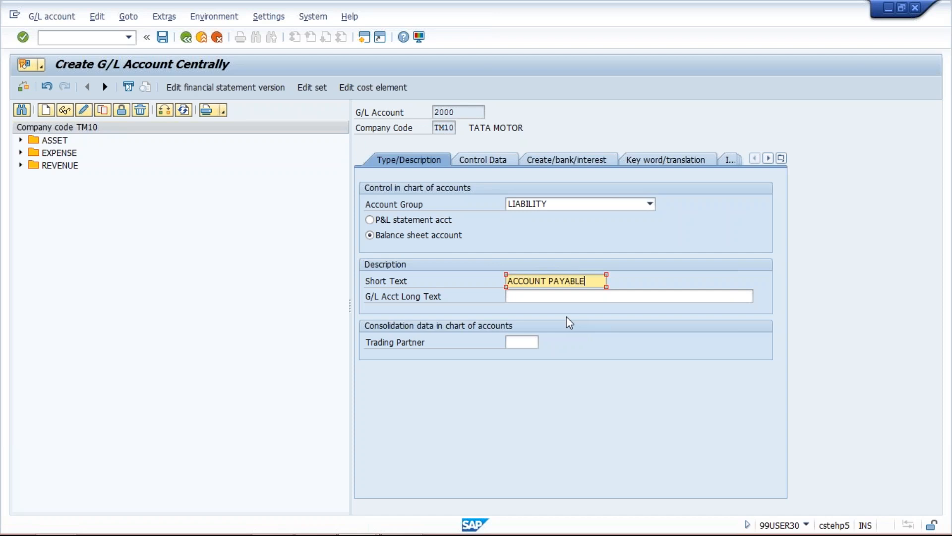
key("shift+Home")
key("ctrl+c")
key("Tab")
key("ctrl+v")
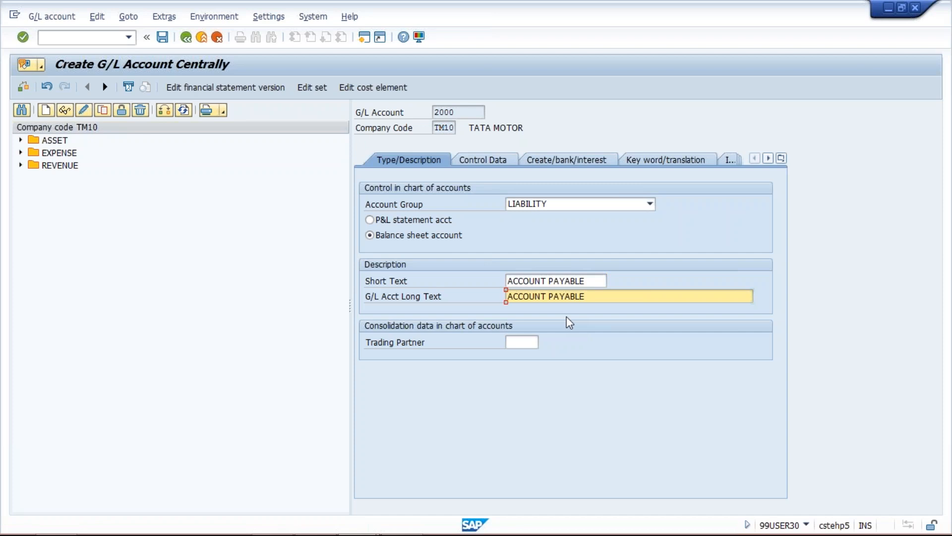
In the account's control data, set the reconciliation account type to Vendors
left_click(491, 165)
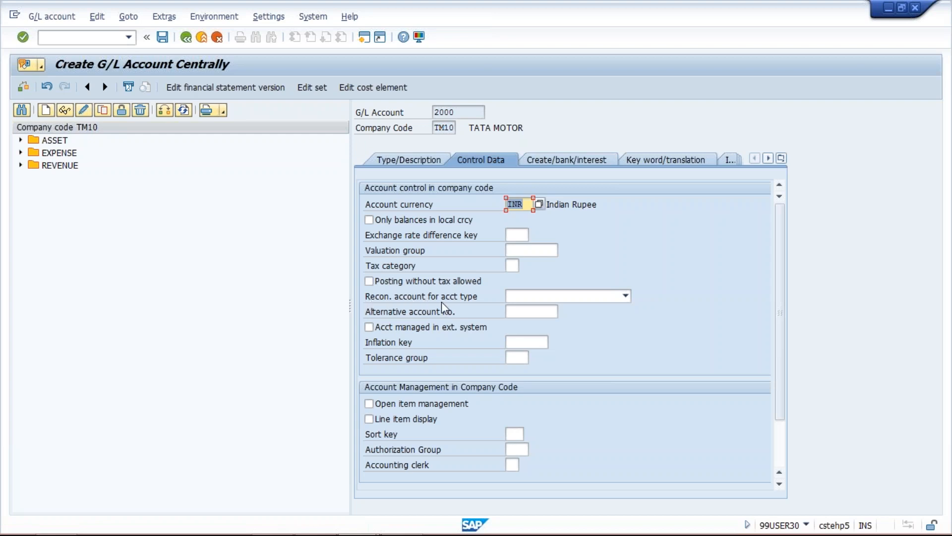
left_click(530, 297)
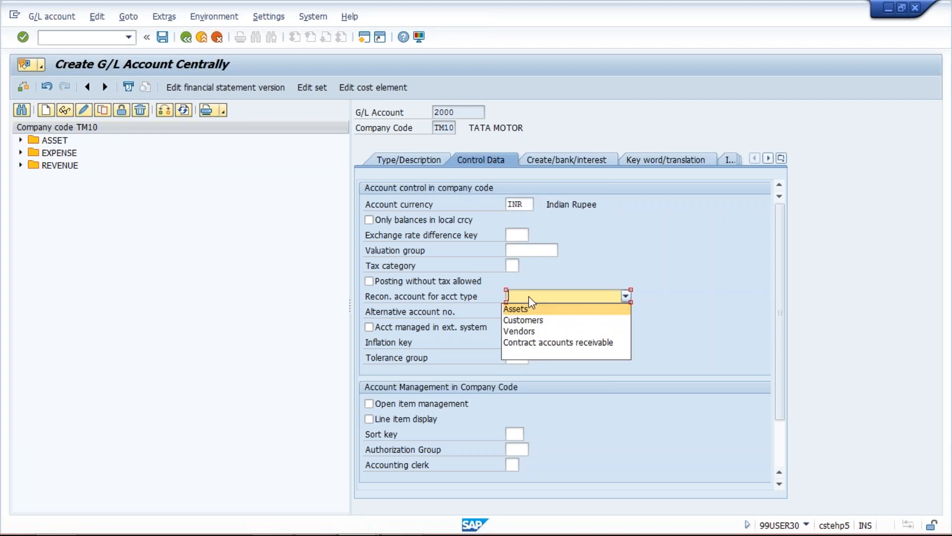
left_click(530, 332)
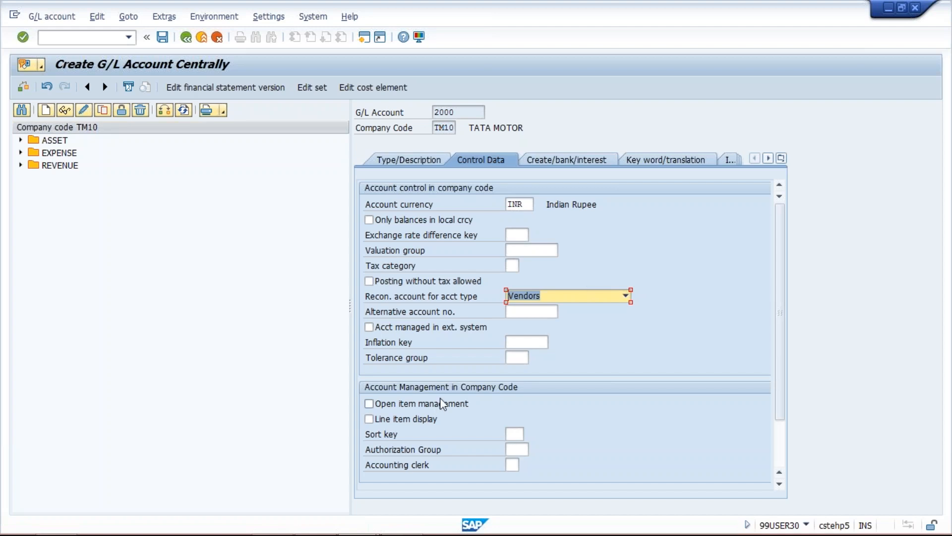
Enable line item display for the account and set the sort key to 001
left_click(369, 419)
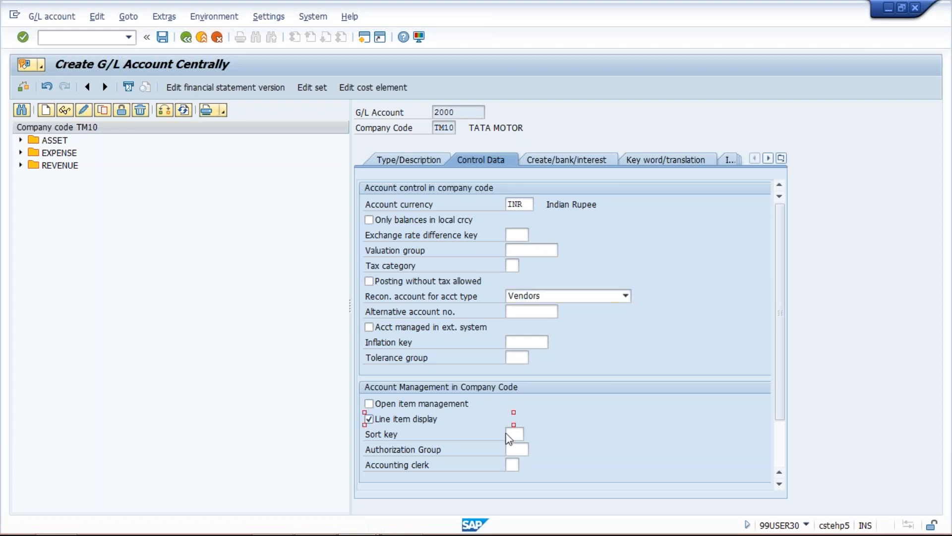
left_click(512, 434)
key("Down")
key("Return")
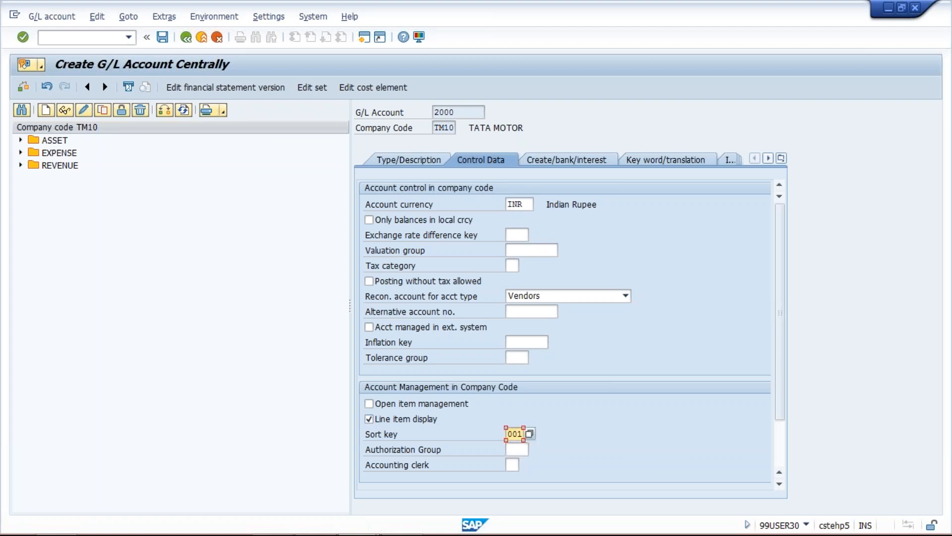
Set the field status group to G067 in the document creation settings
left_click(588, 162)
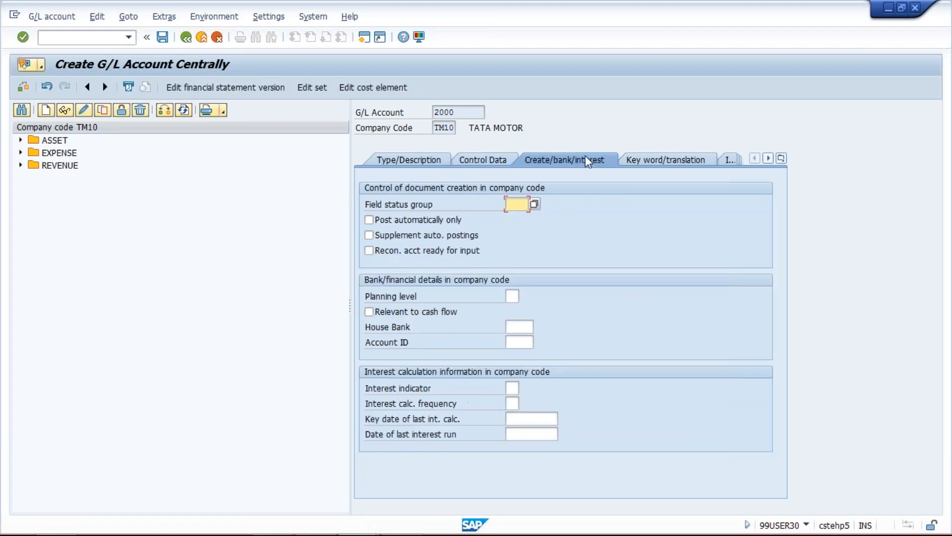
left_click(516, 204)
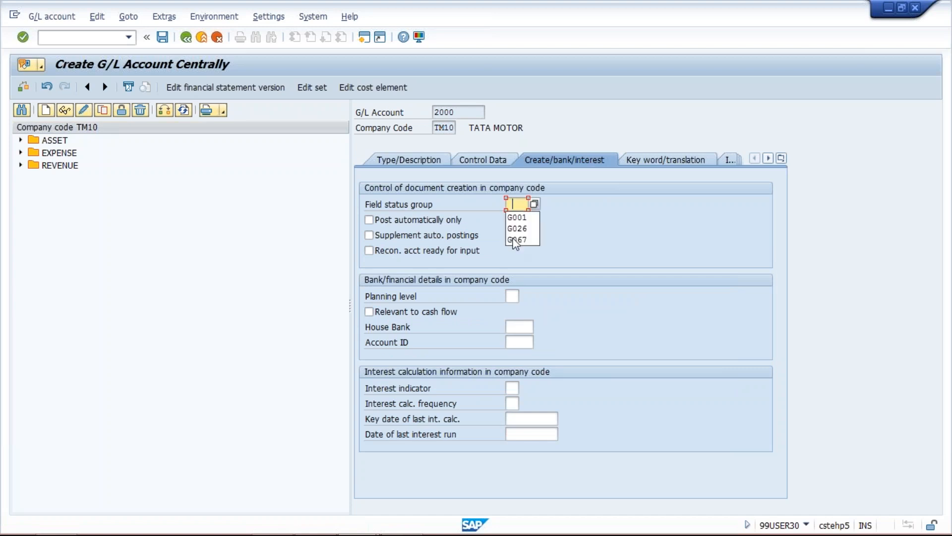
left_click(516, 239)
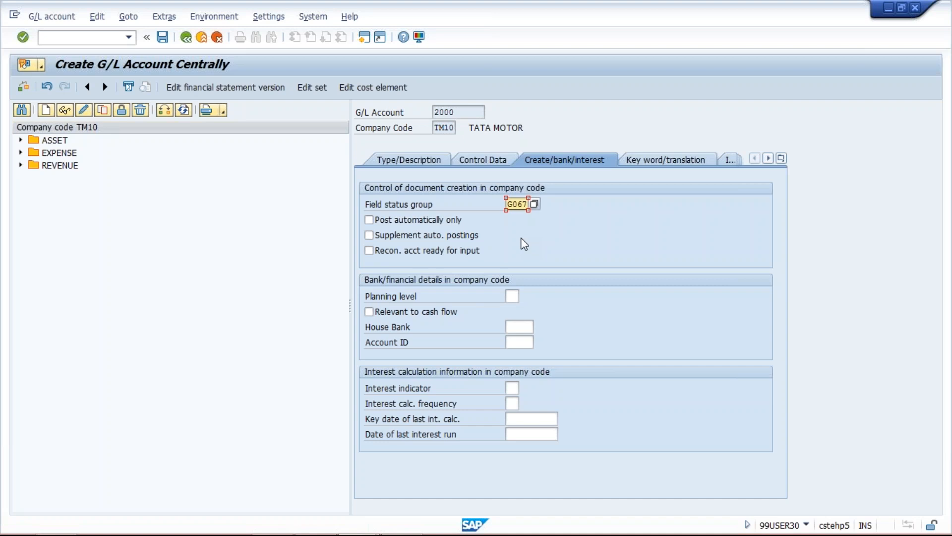
Validate the field status group entry and save G/L account 2000
key("Return")
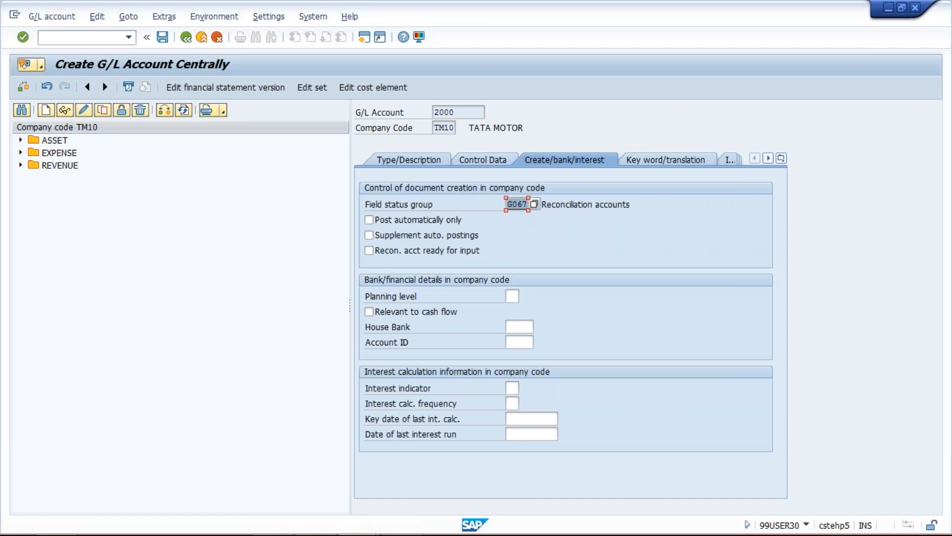
left_click(162, 37)
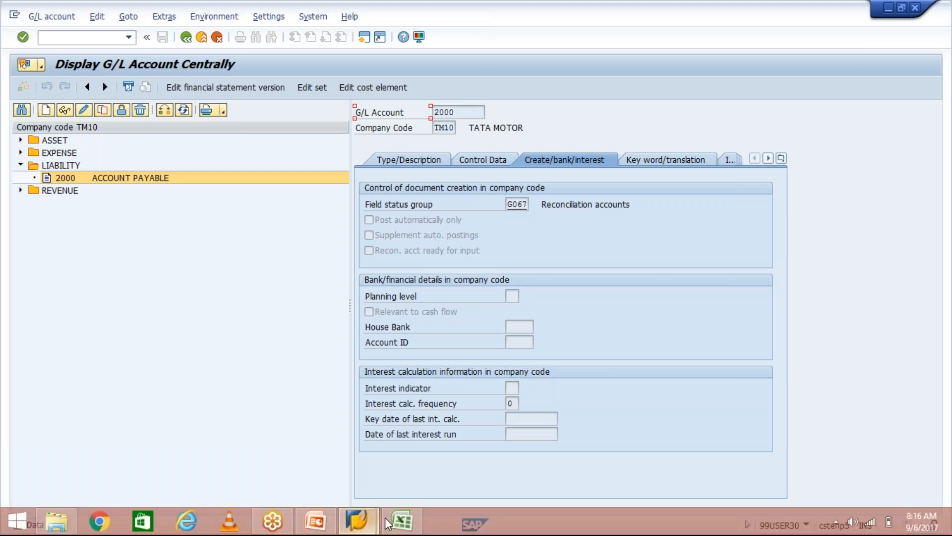
Check the testing points in the Account Payable presentation in PowerPoint and return to the G/L account display in SAP
left_click(322, 533)
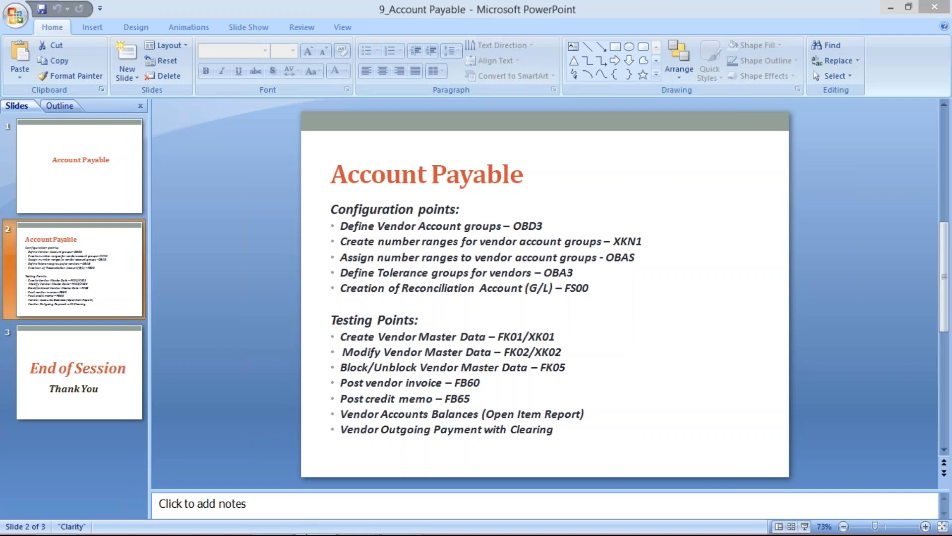
mouse_move(356, 521)
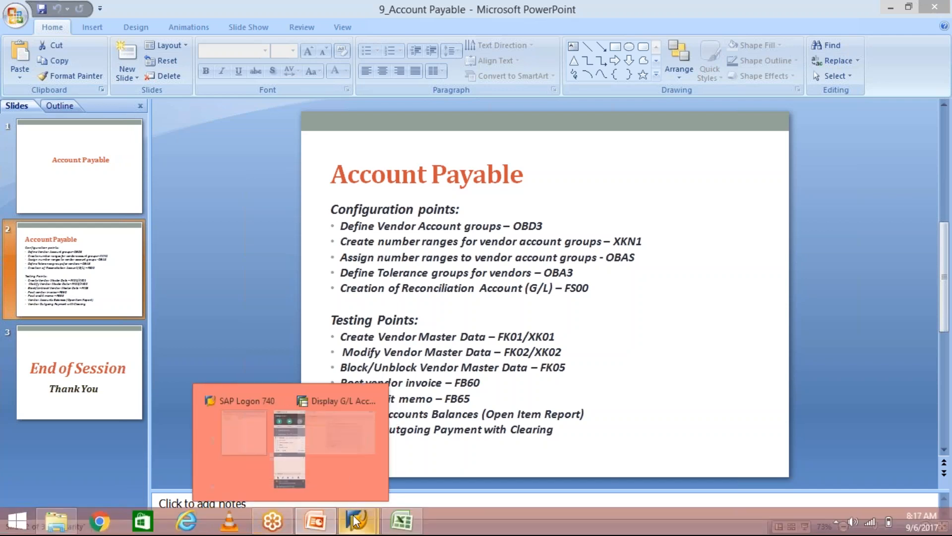
left_click(416, 469)
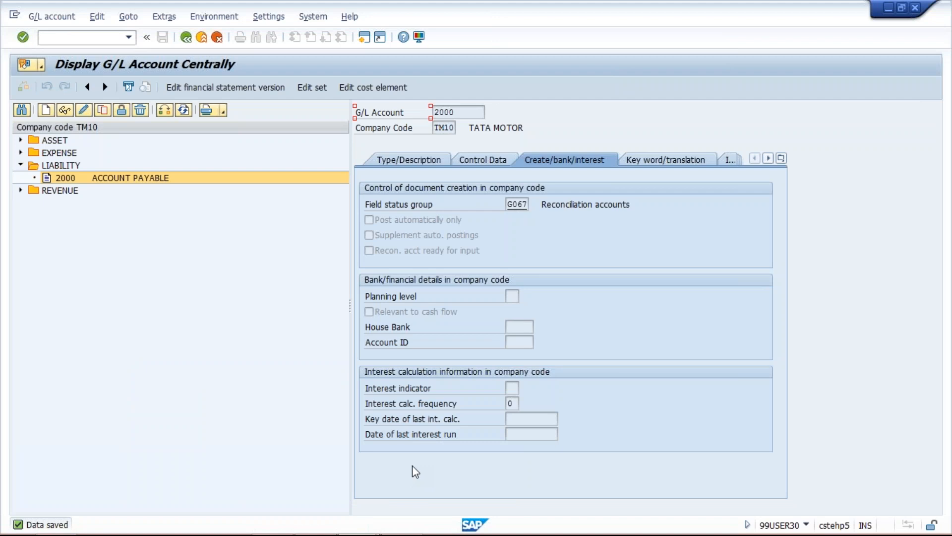
Open a new SAP session and start vendor creation with transaction XK01
left_click(364, 39)
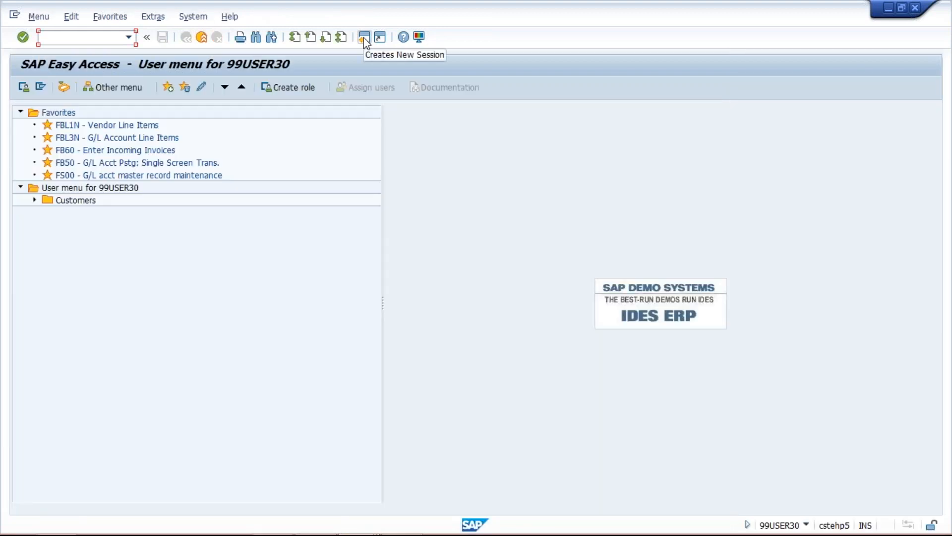
type("X")
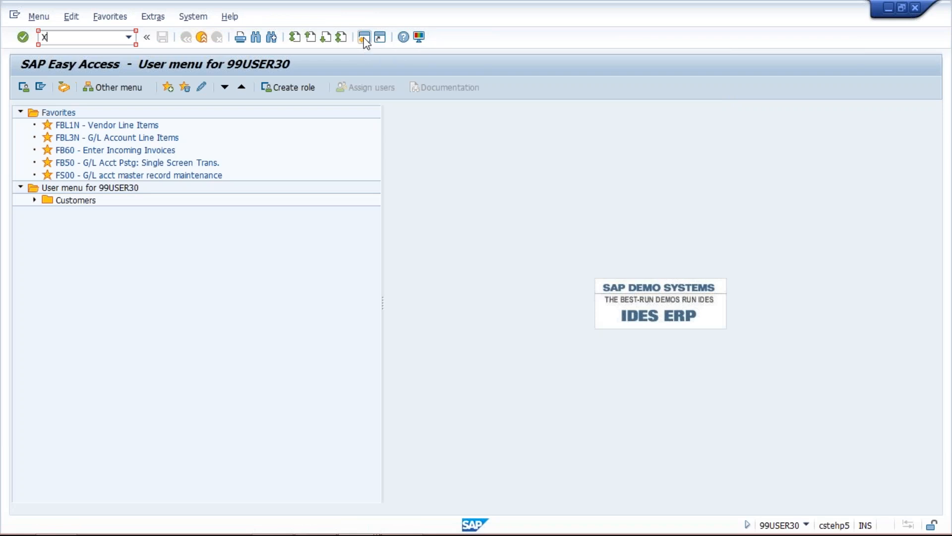
type("K01")
key("Return")
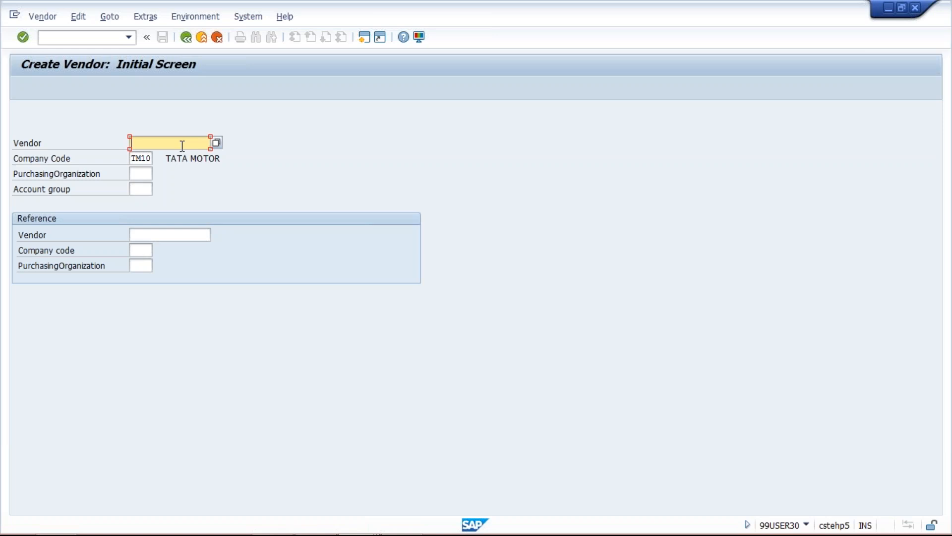
left_click(134, 160)
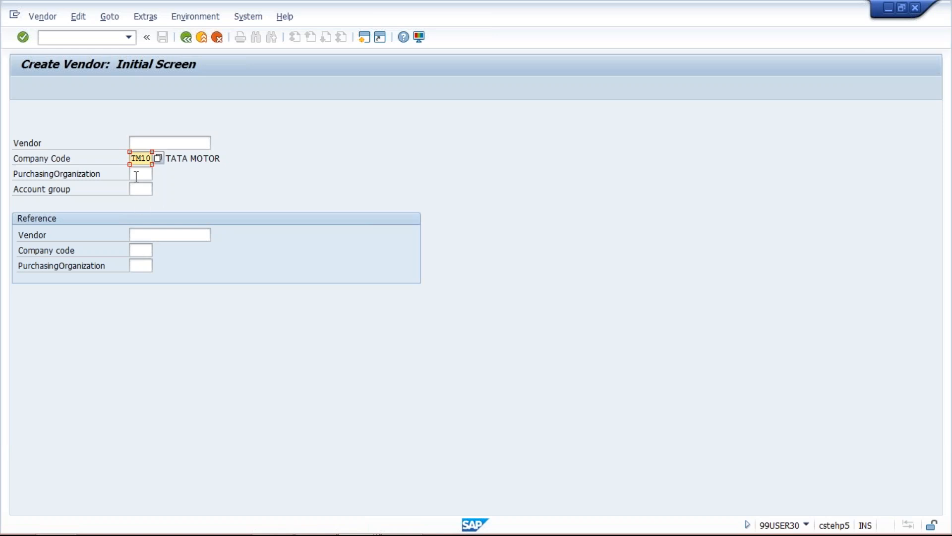
left_click(136, 175)
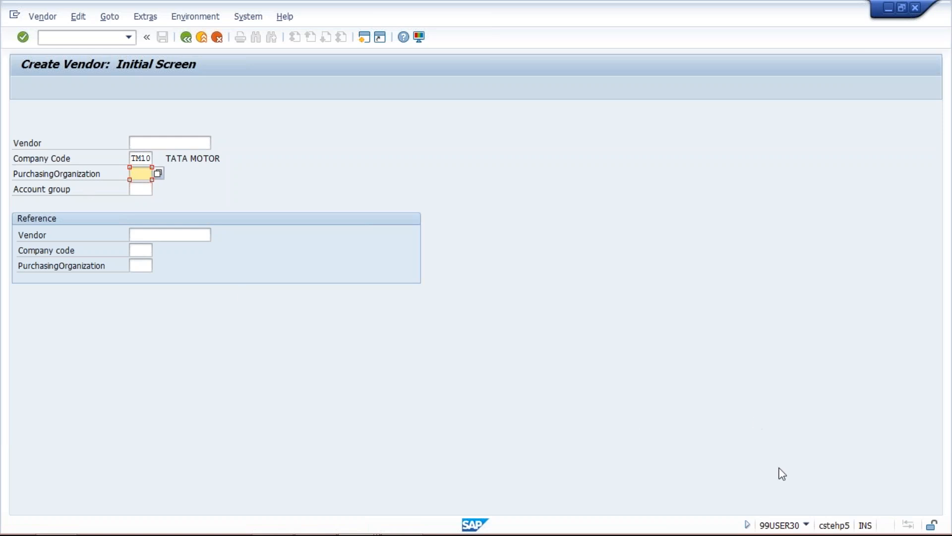
left_click(627, 463)
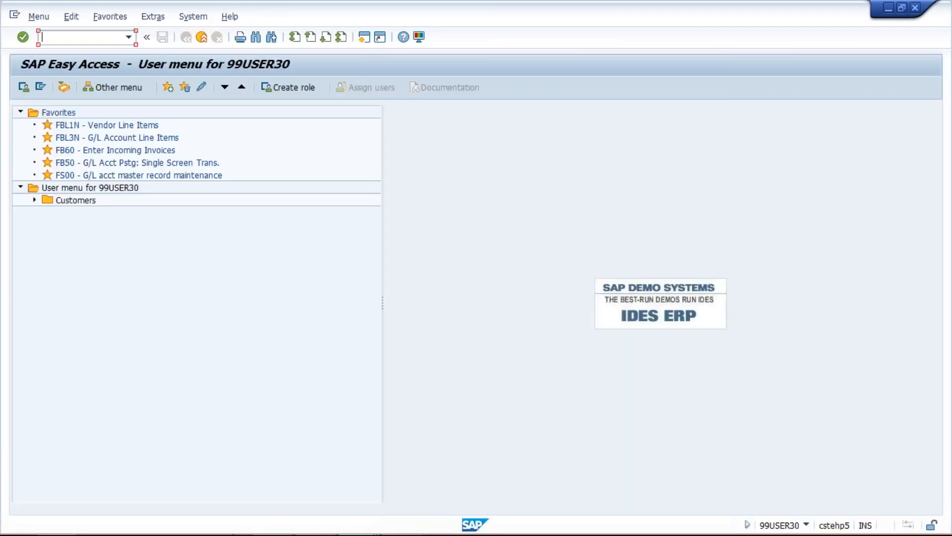
mouse_move(372, 527)
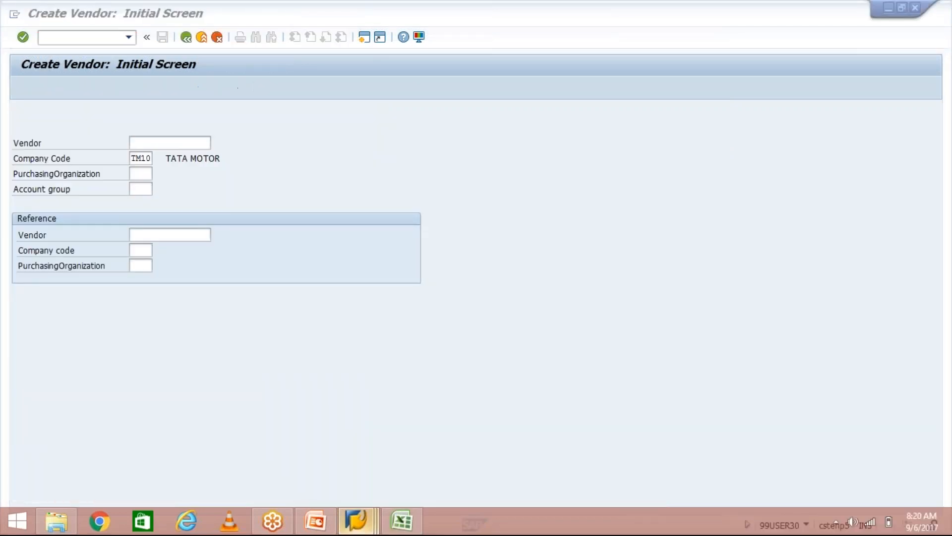
left_click(143, 173)
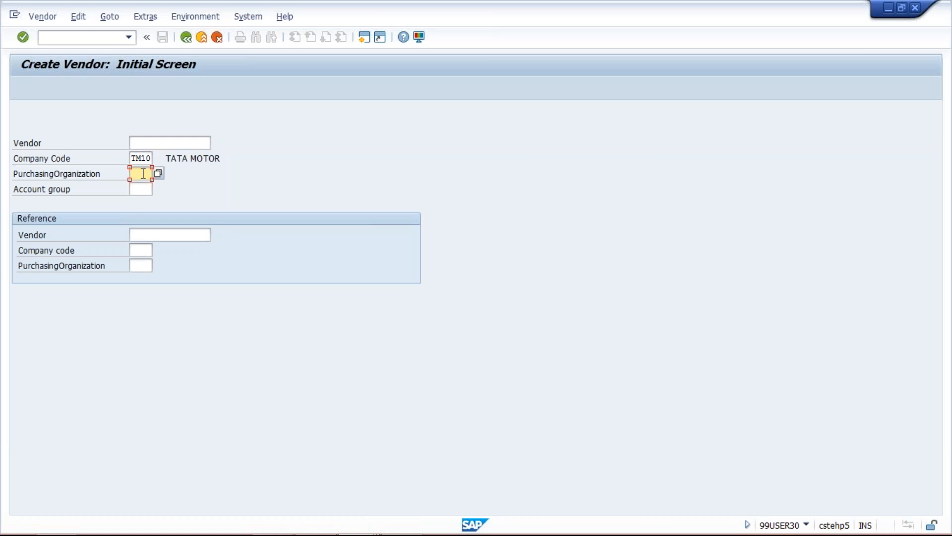
Assign account group TM10 to the new vendor in company code TM10 and continue to the address data
left_click(137, 189)
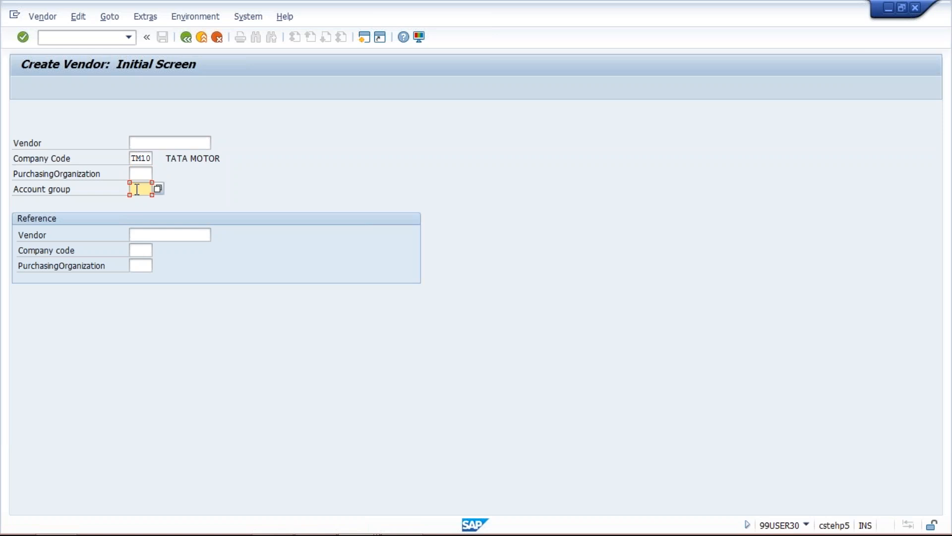
type("TM10")
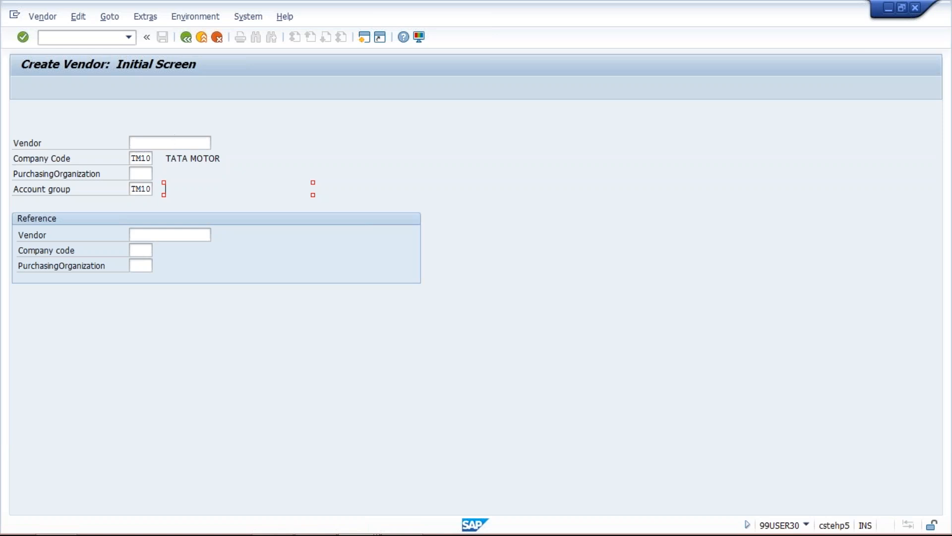
left_click(186, 145)
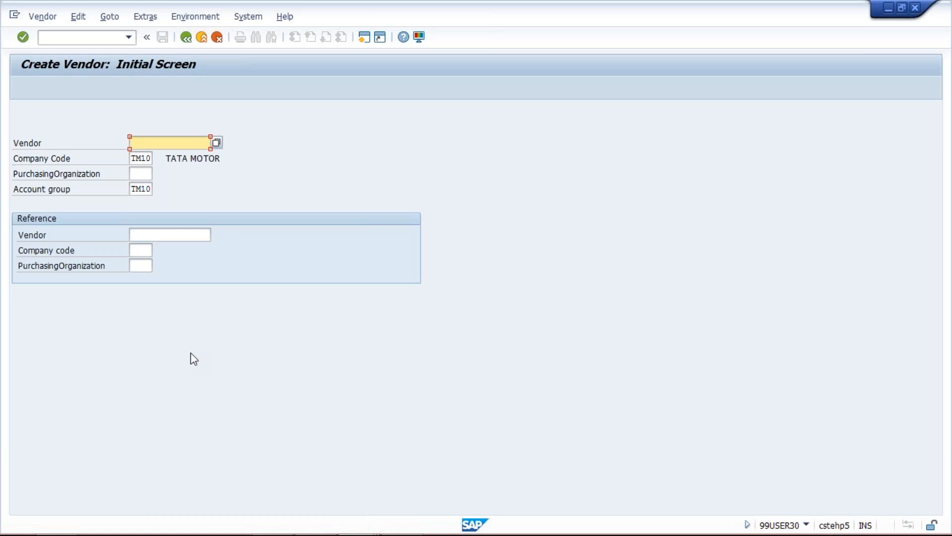
double_click(132, 190)
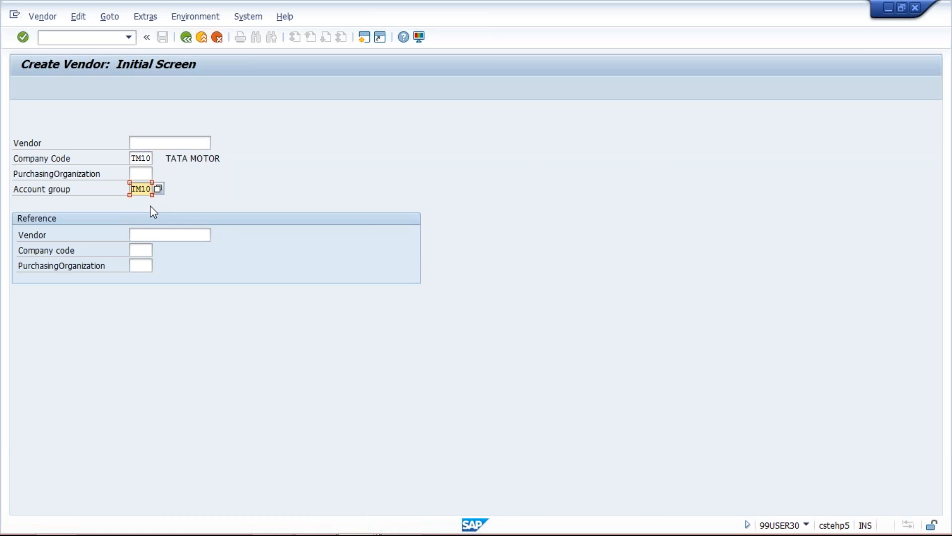
key("Return")
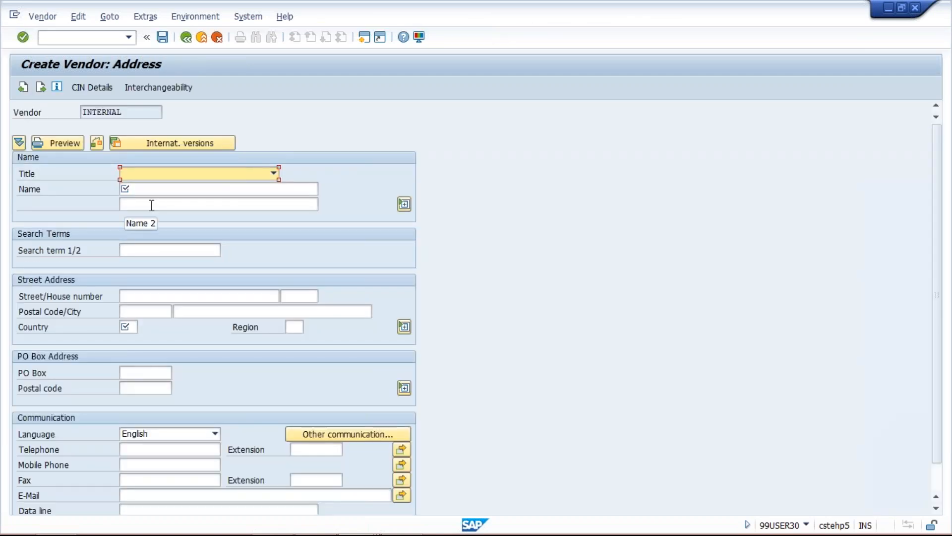
Enter PENTA INFOTECH INDIA as the vendor name in the address data
left_click(147, 191)
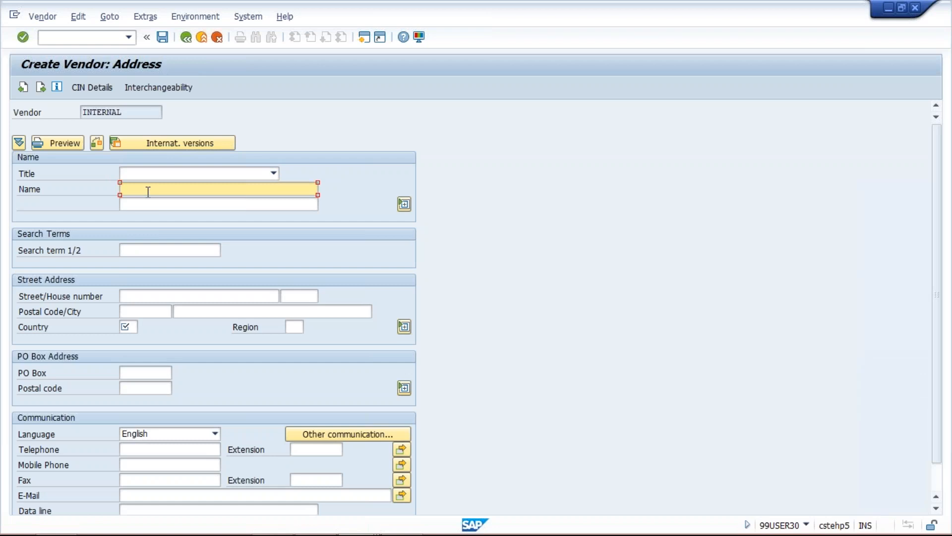
type("P")
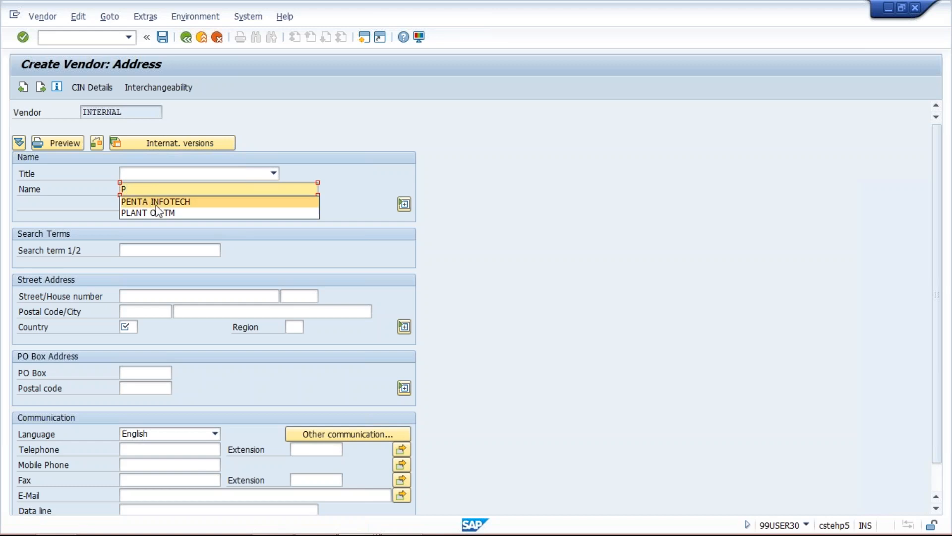
left_click(157, 204)
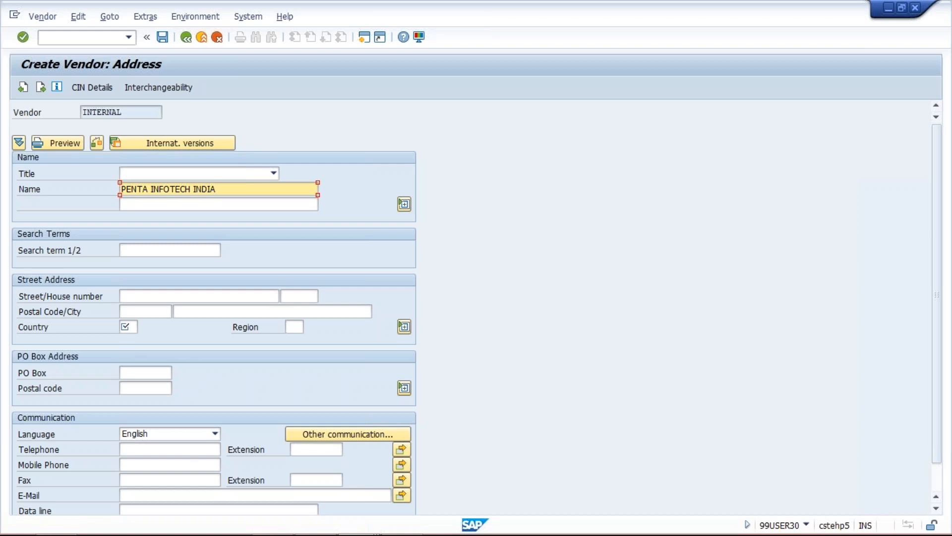
Set the vendor's country to IN and continue to the control data
left_click(128, 328)
left_click(135, 311)
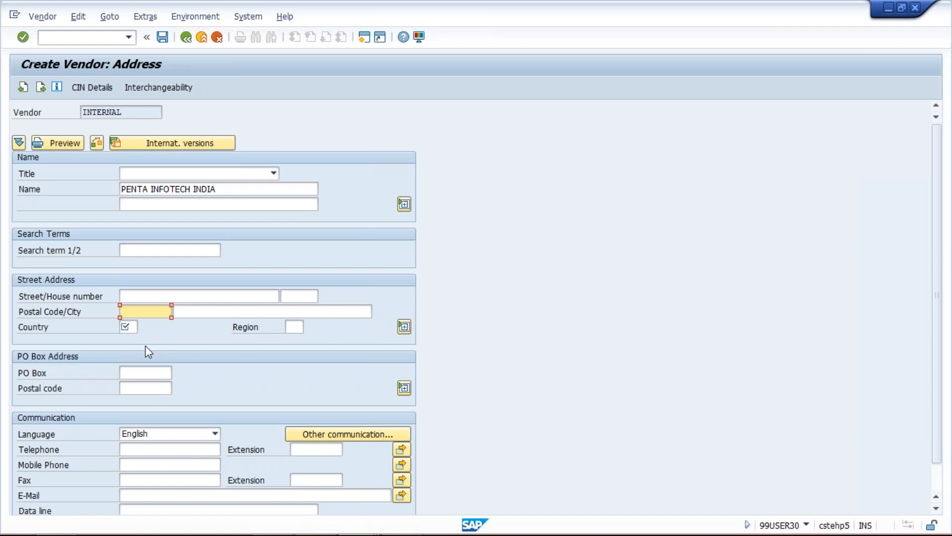
key("Return")
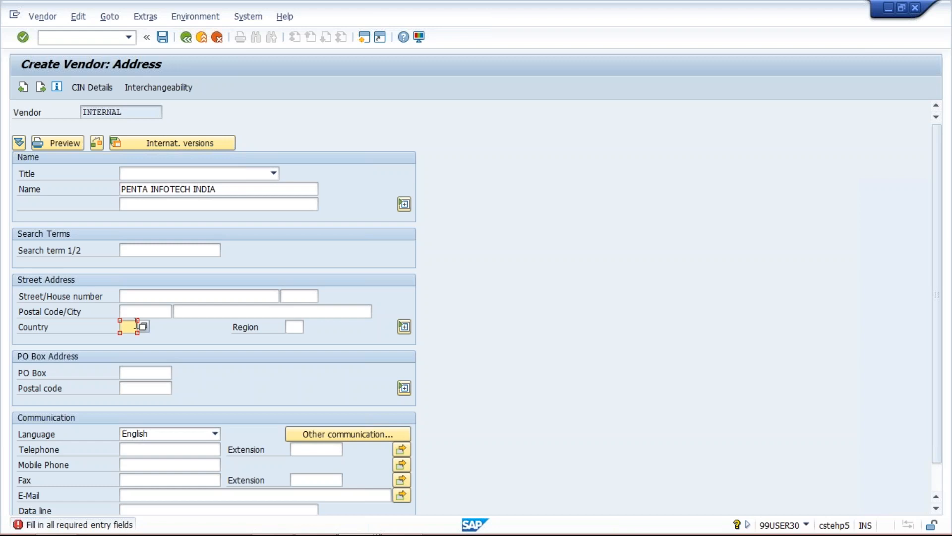
type("IN")
left_click(211, 299)
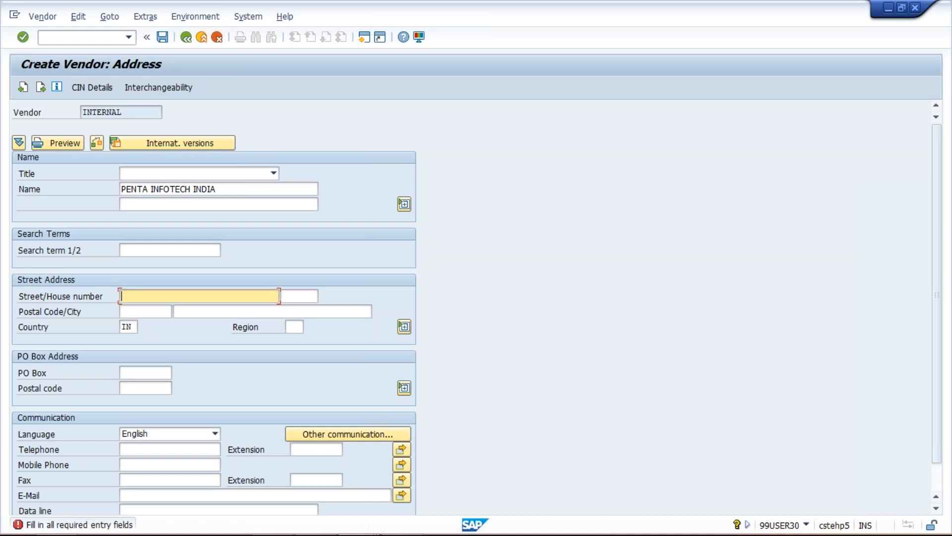
left_click(174, 311)
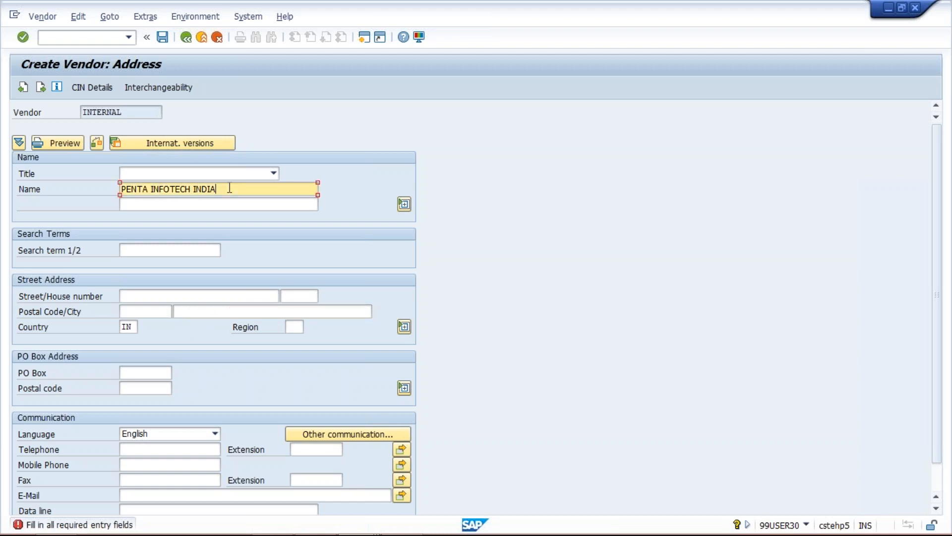
left_click(138, 327)
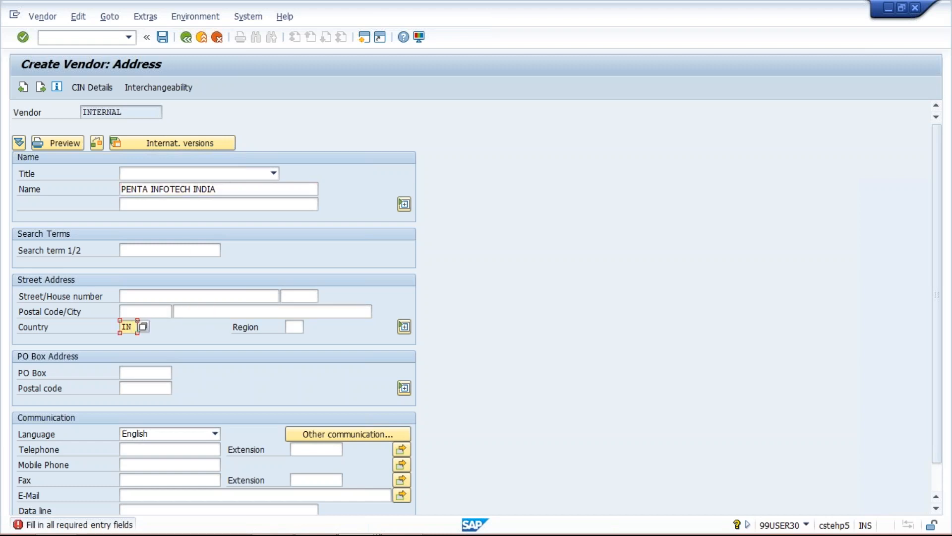
key("Return")
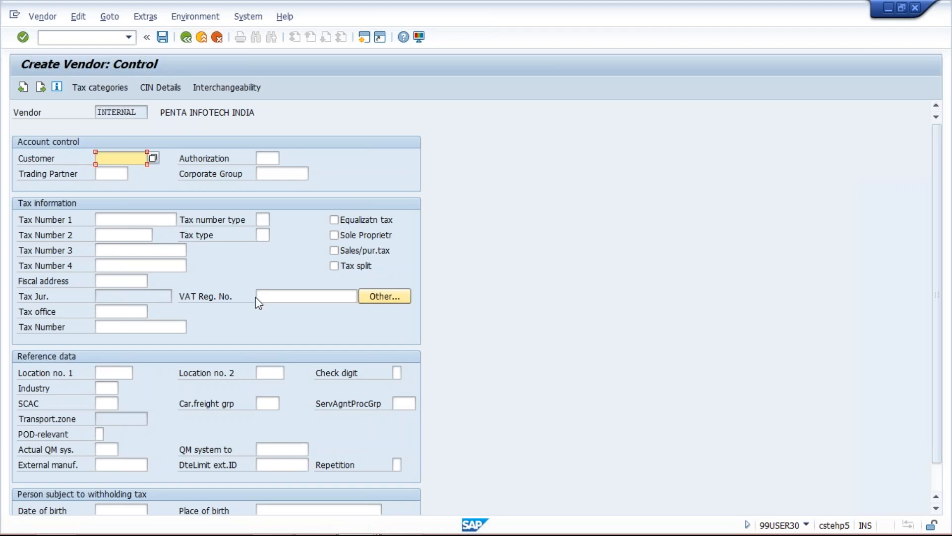
Continue past the vendor's control and payment transactions data to the contact persons, leaving the tax and bank details blank
left_click(276, 296)
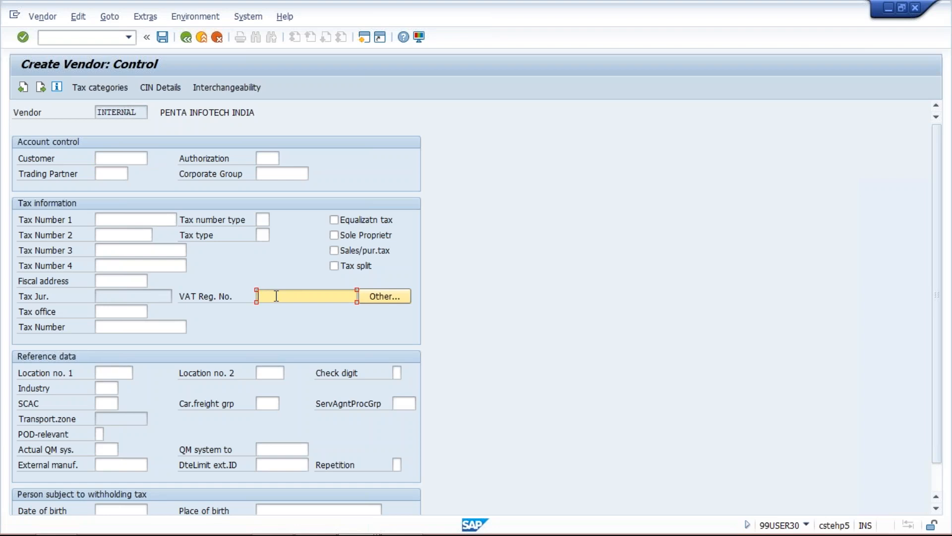
left_click(147, 267)
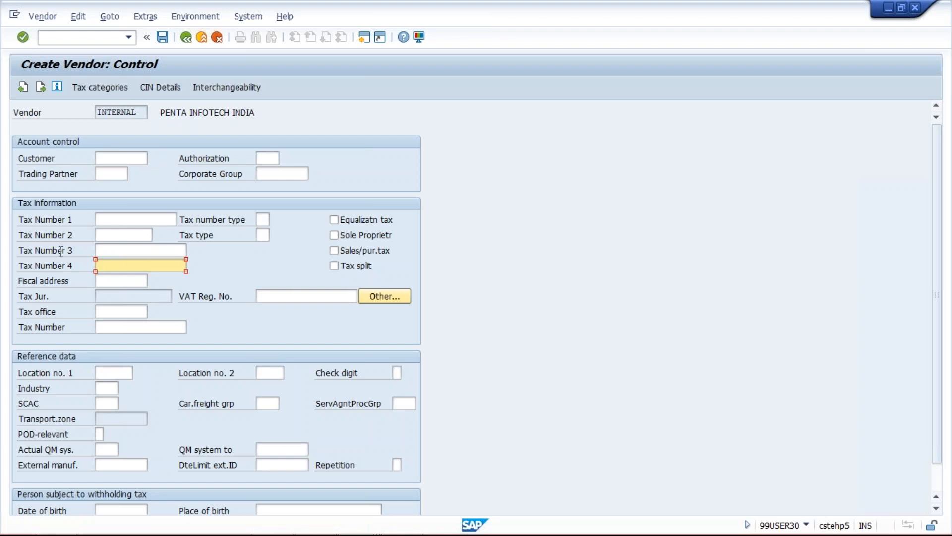
left_click(111, 221)
left_click(110, 237)
left_click(111, 250)
left_click(111, 263)
key("Return")
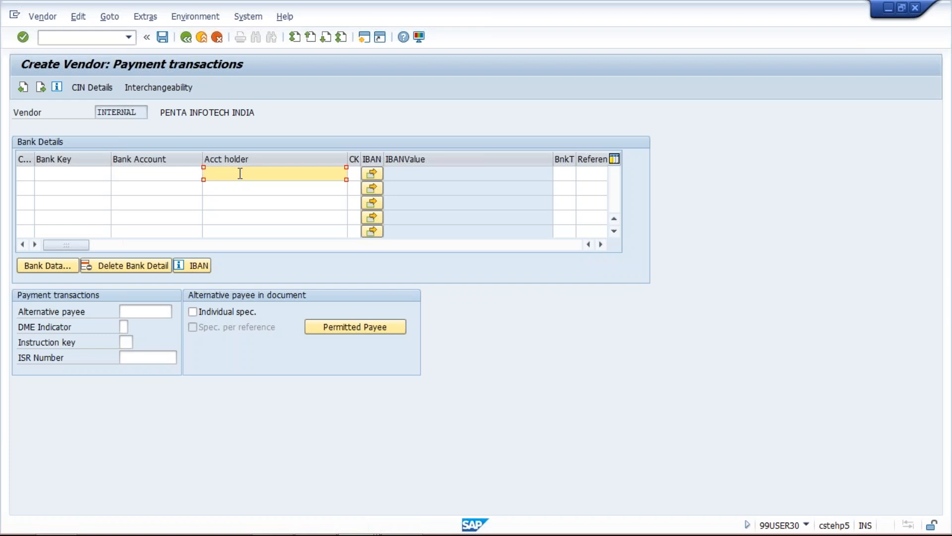
key("Return")
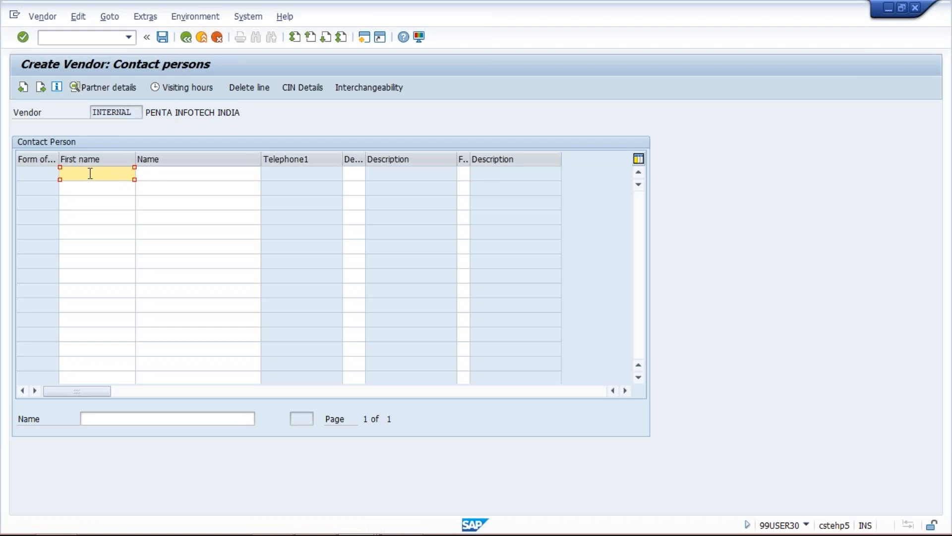
Enter the first name and last name of the vendor's contact person
type("XYZ")
left_click(184, 180)
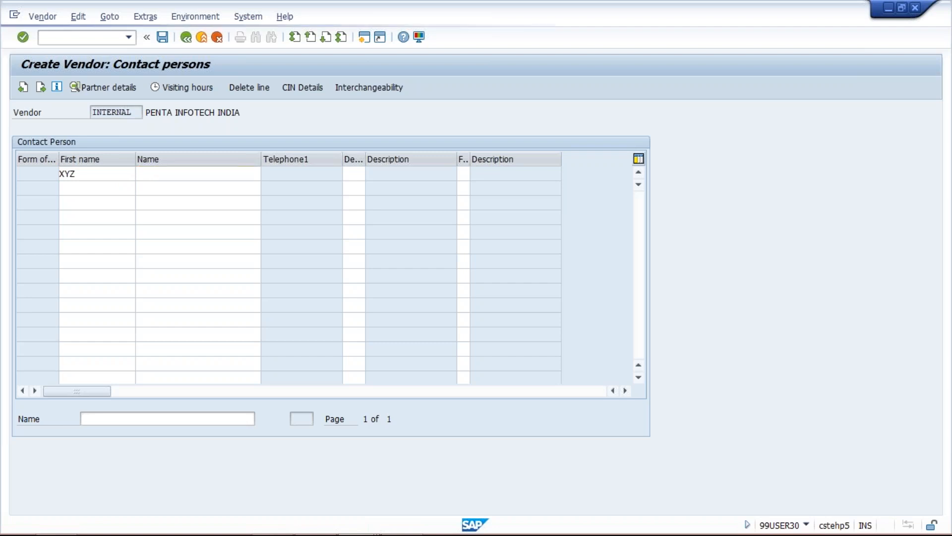
key("Return")
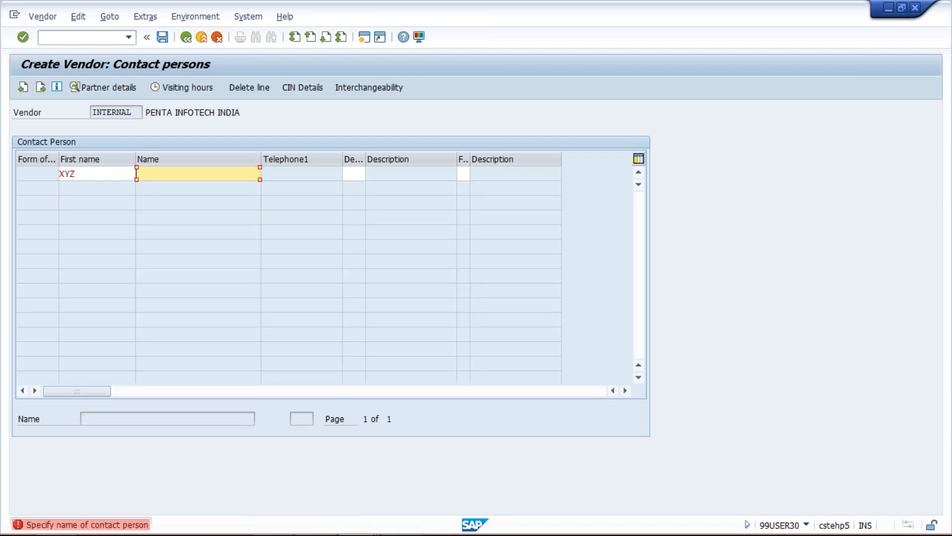
type("KU")
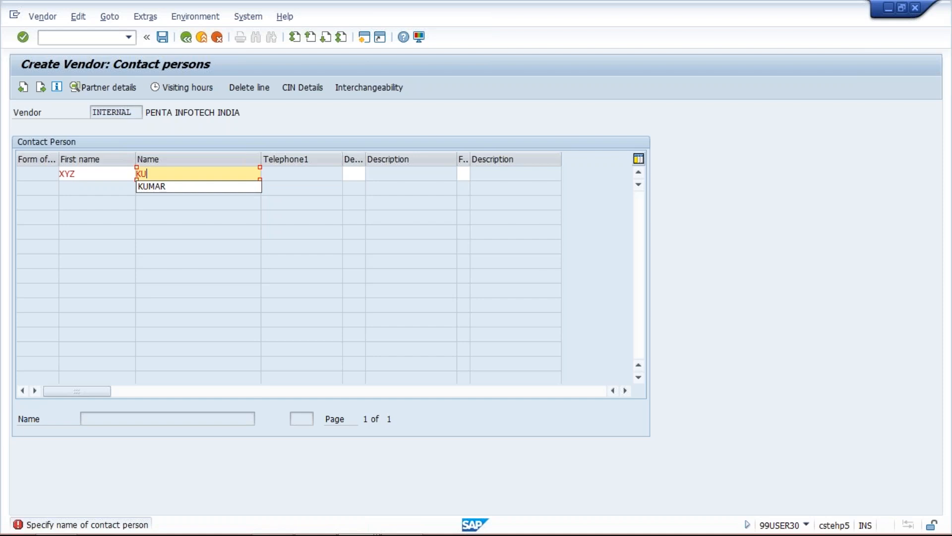
key("Down")
key("Return")
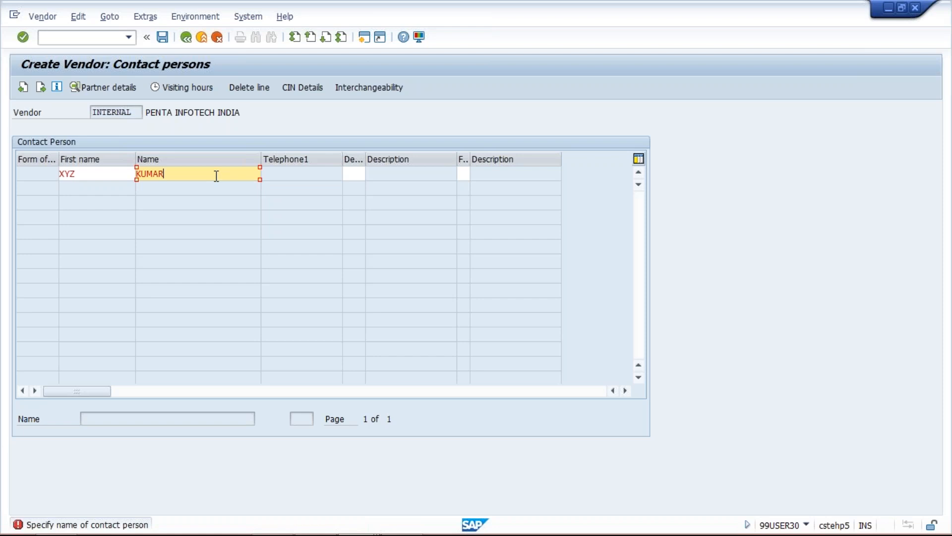
Enter the contact person's telephone number in the partner details, leaving the extension blank, and return to the contact persons list
key("Return")
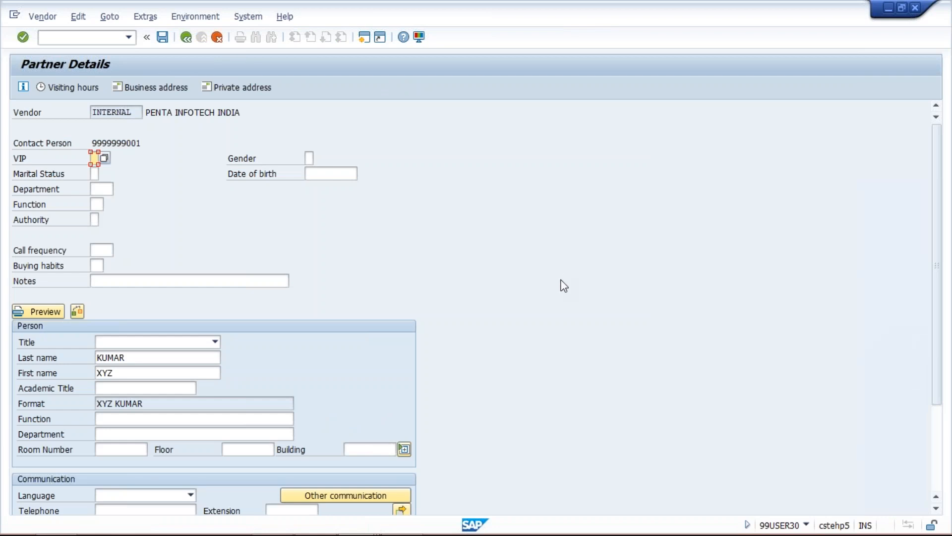
left_click(175, 373)
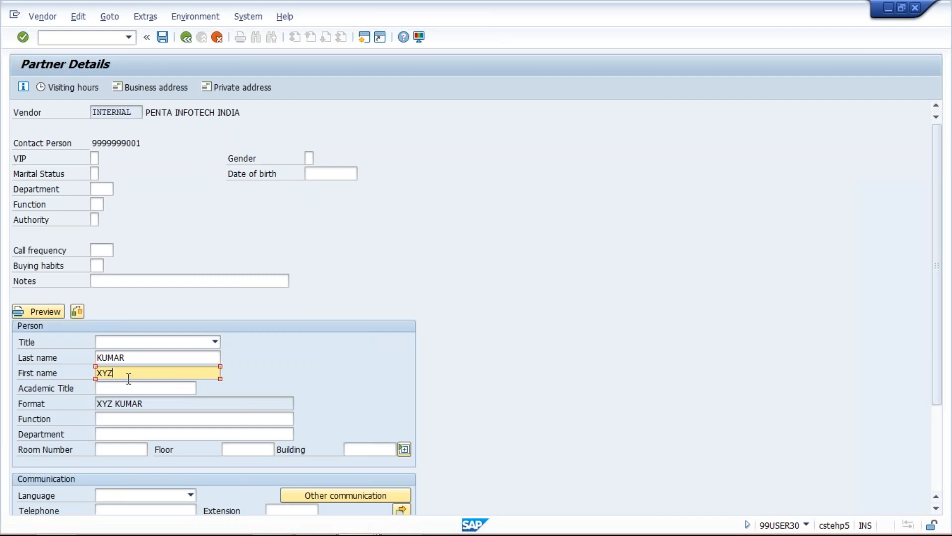
left_click(140, 358)
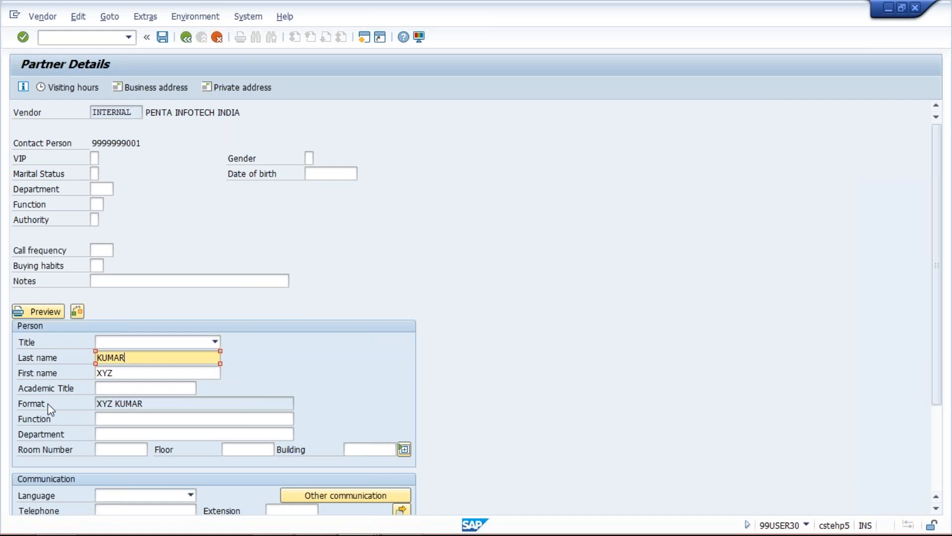
left_click_drag(163, 403, 64, 406)
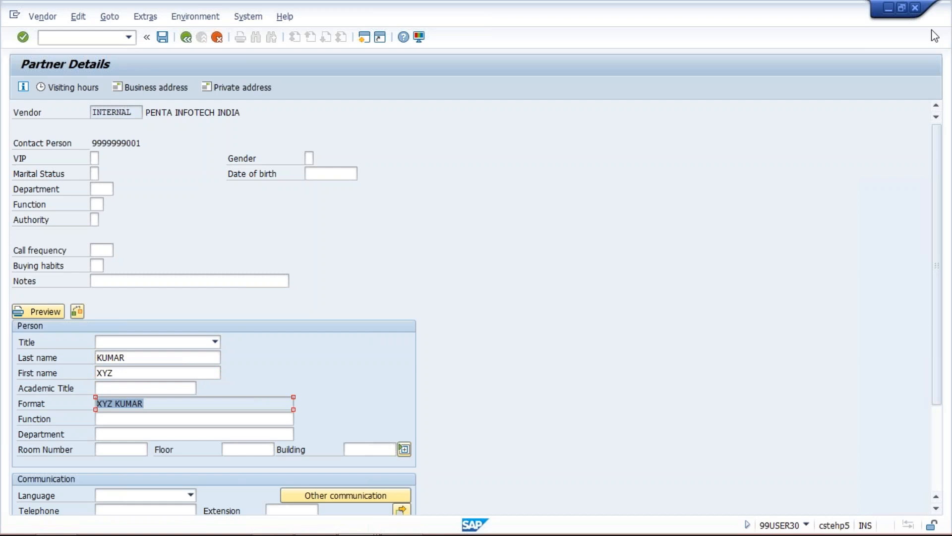
key("alt+Tab")
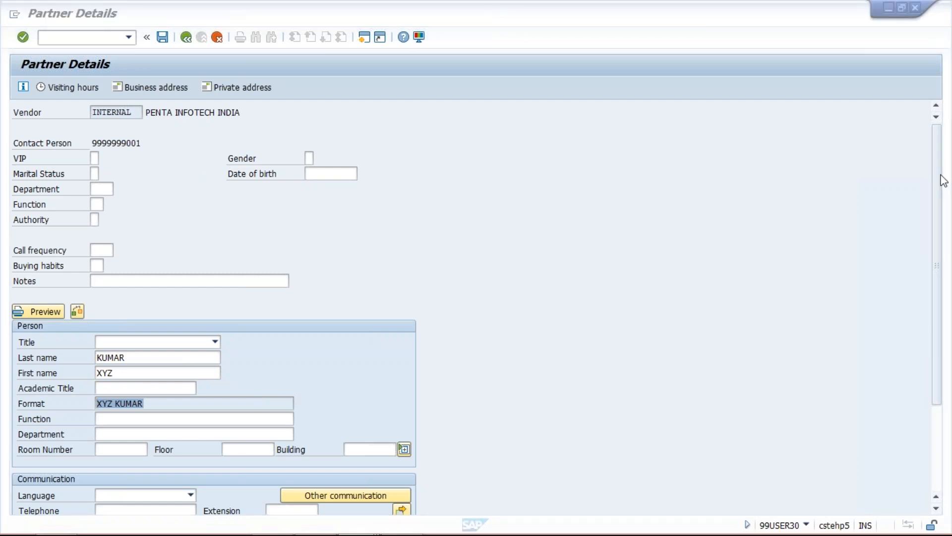
left_click_drag(941, 176, 950, 247)
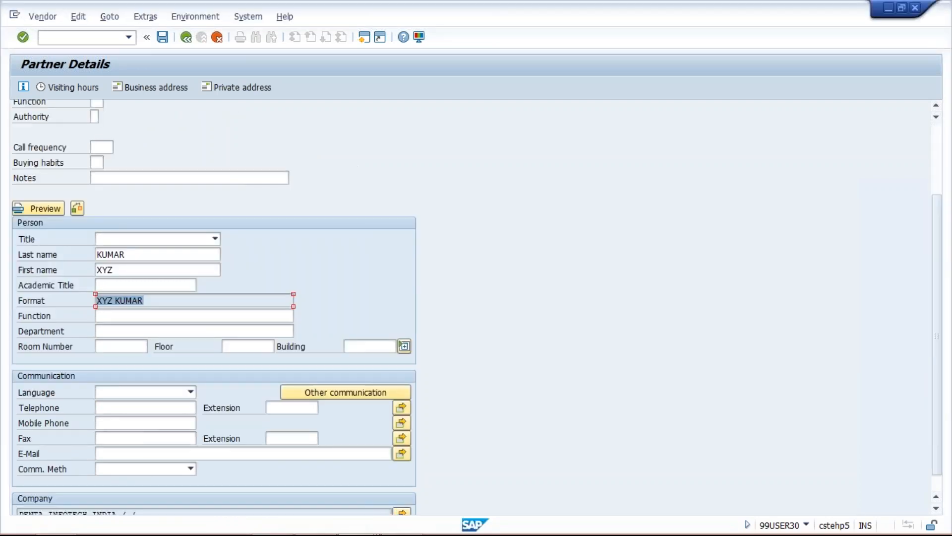
left_click(141, 408)
left_click(143, 426)
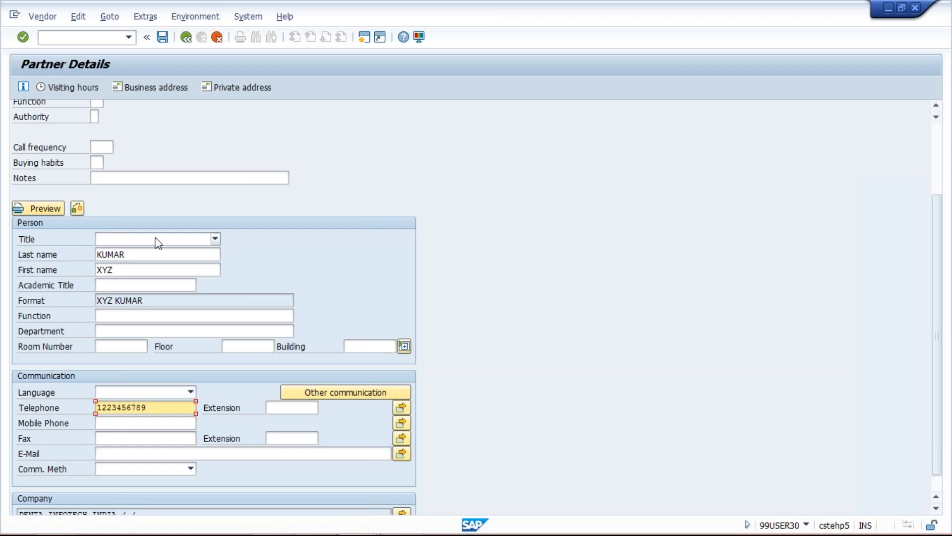
key("Return")
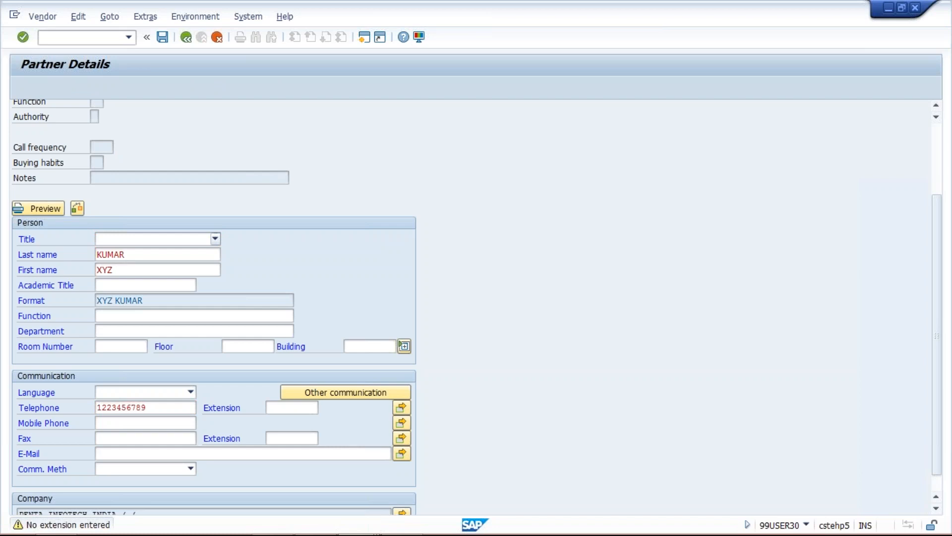
key("Return")
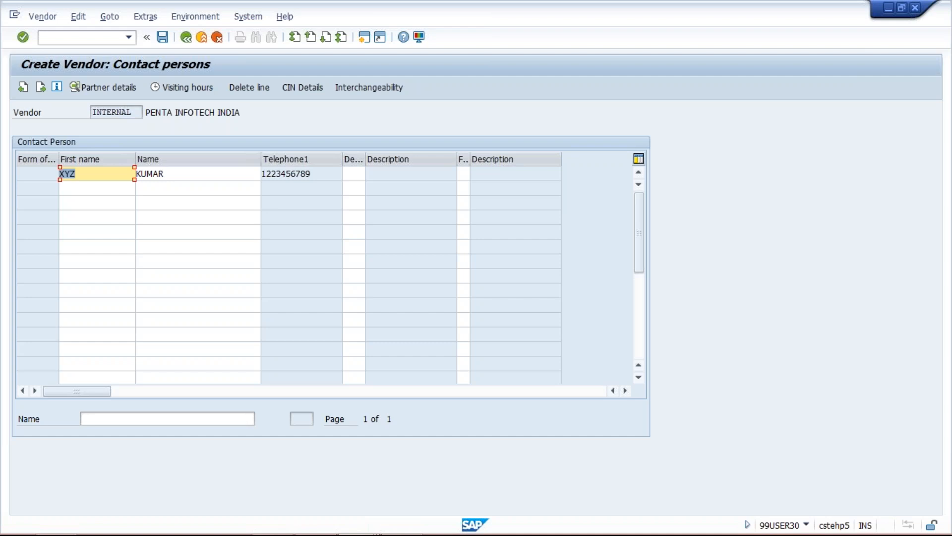
Continue to the company code accounting information and set the reconciliation account to 2000 (ACCOUNT PAYABLE)
key("Return")
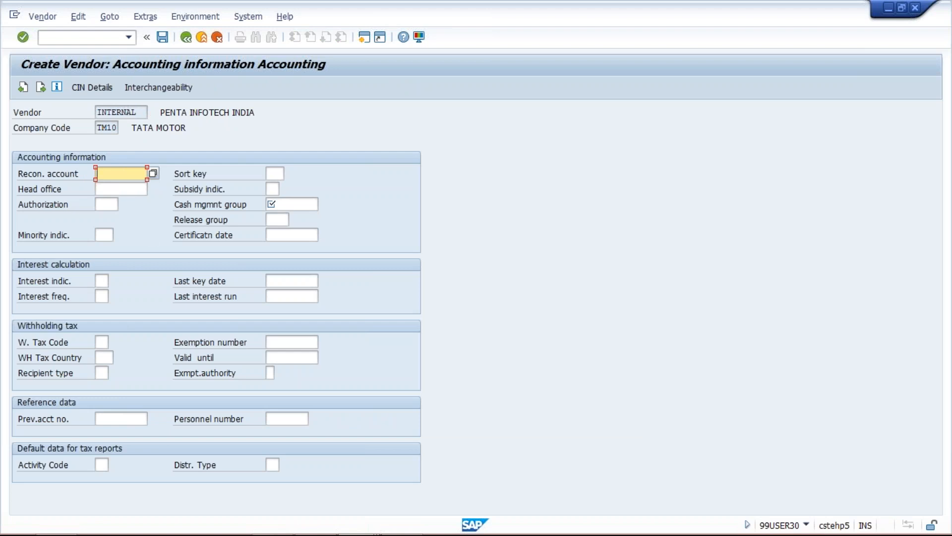
left_click(113, 189)
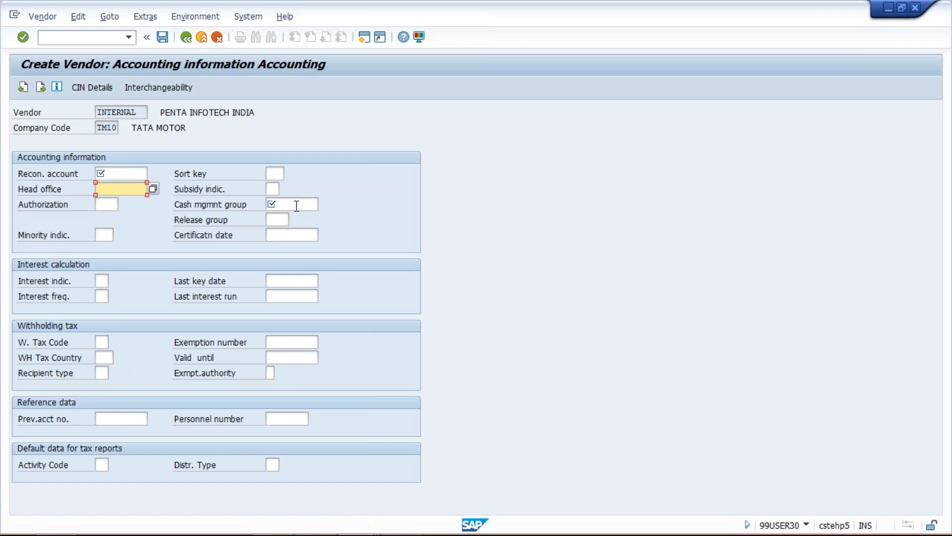
left_click(129, 173)
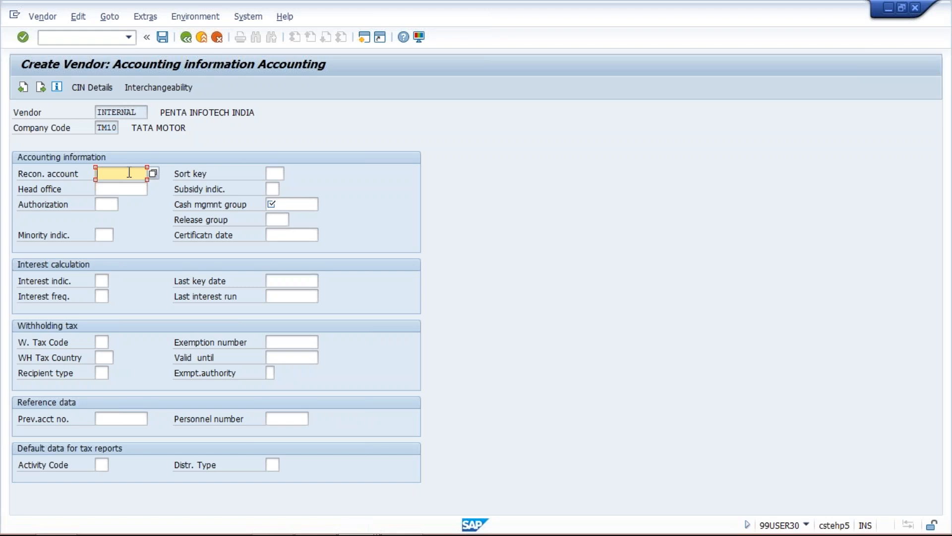
left_click(154, 174)
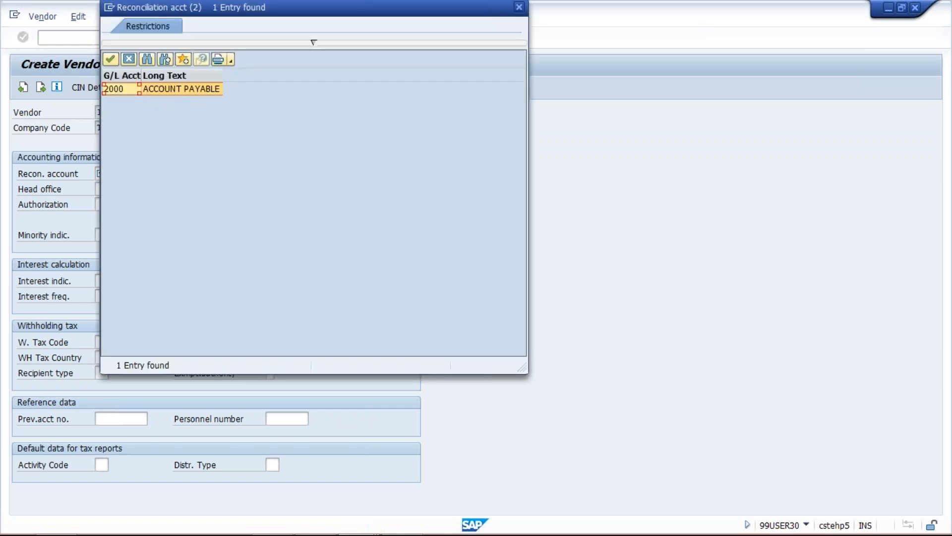
double_click(129, 89)
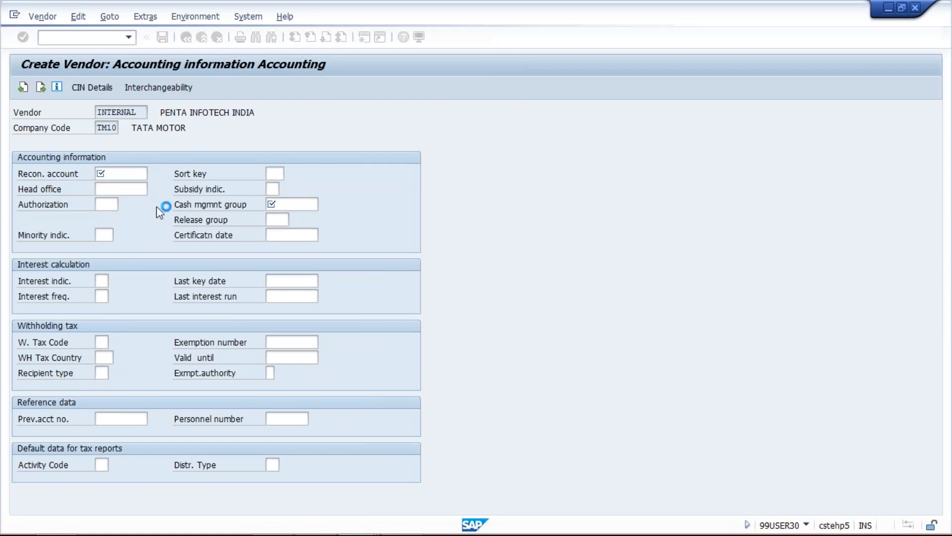
left_click(137, 173)
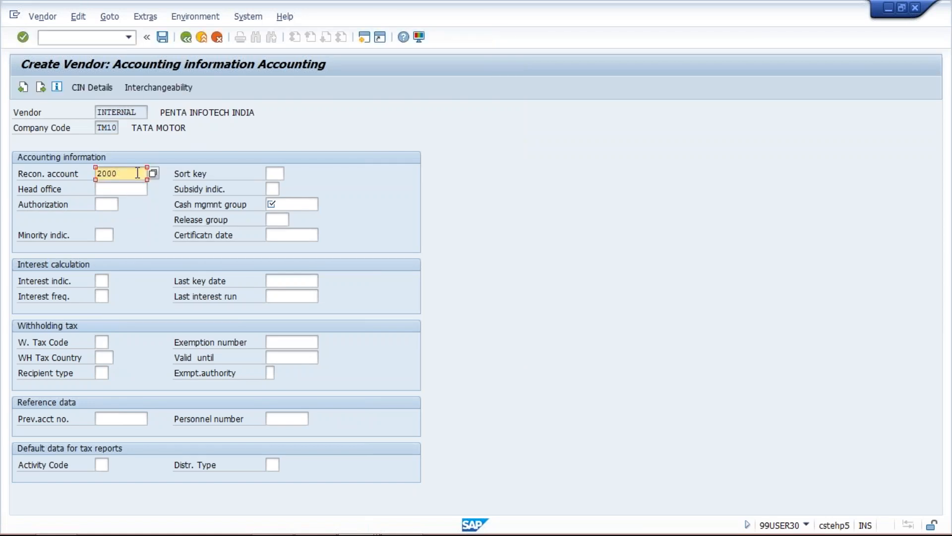
left_click_drag(137, 173, 96, 173)
left_click(128, 179)
Set the vendor's cash management group to A1
left_click(303, 205)
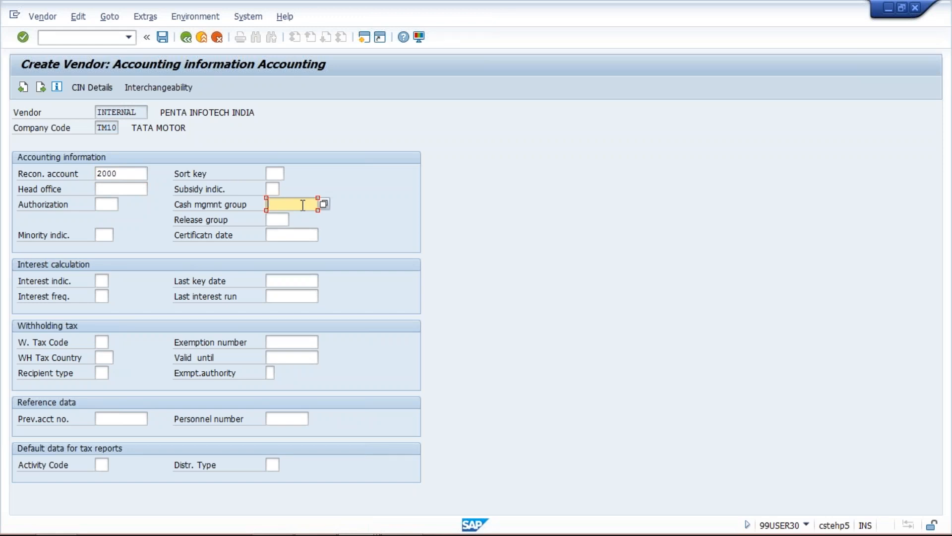
left_click(302, 205)
left_click(305, 218)
left_click(125, 177)
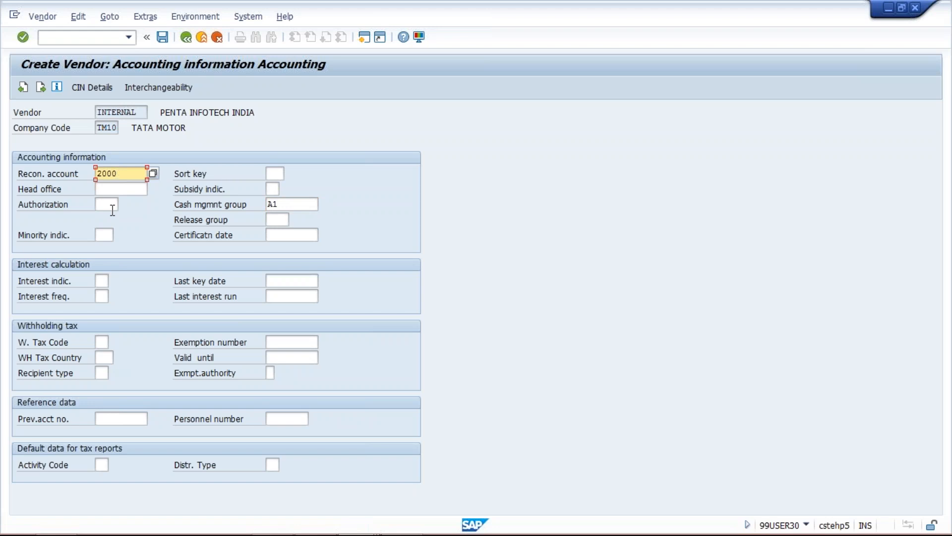
Continue past the payment transactions and correspondence data without entries and save the new vendor
key("Return")
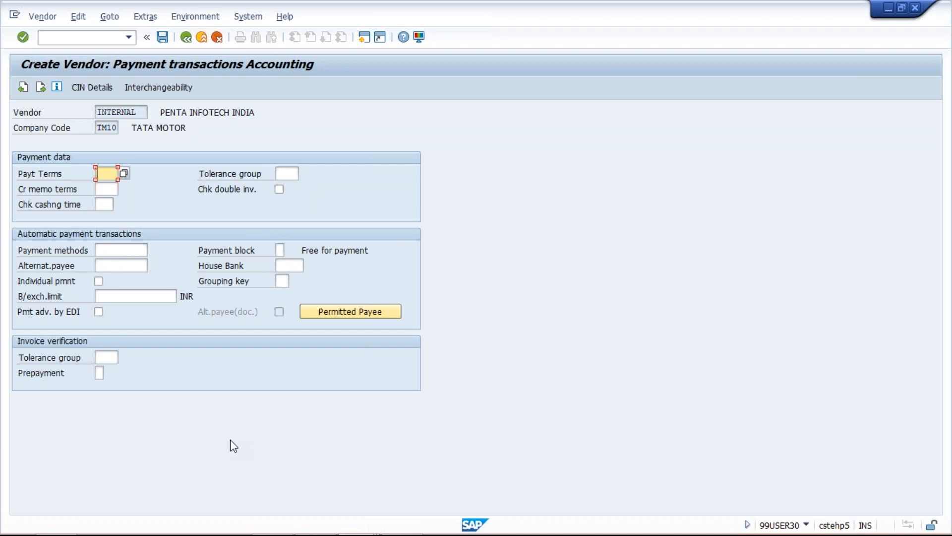
key("Return")
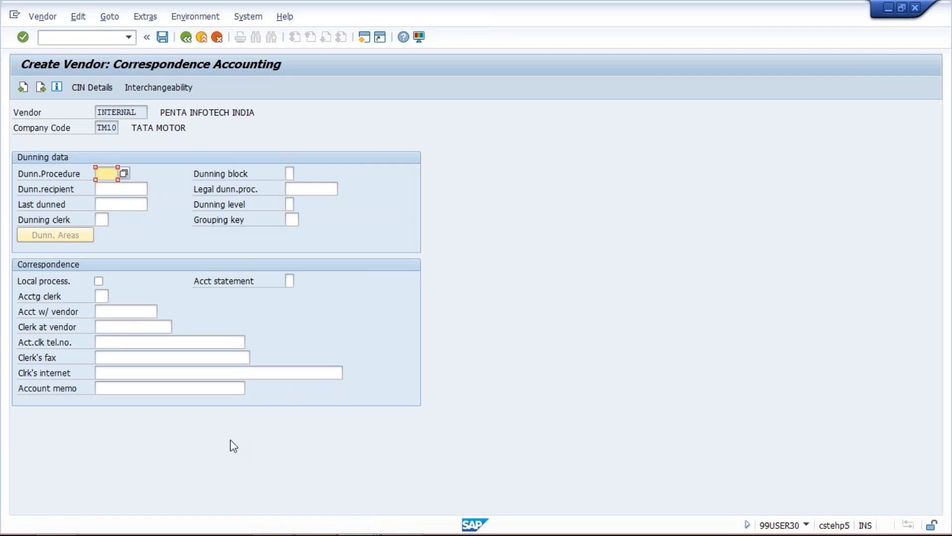
key("Return")
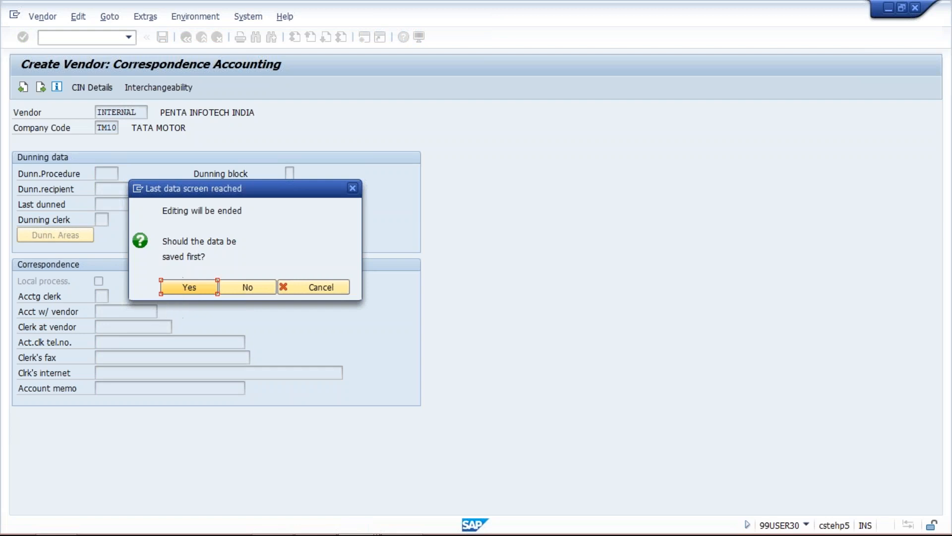
left_click(191, 287)
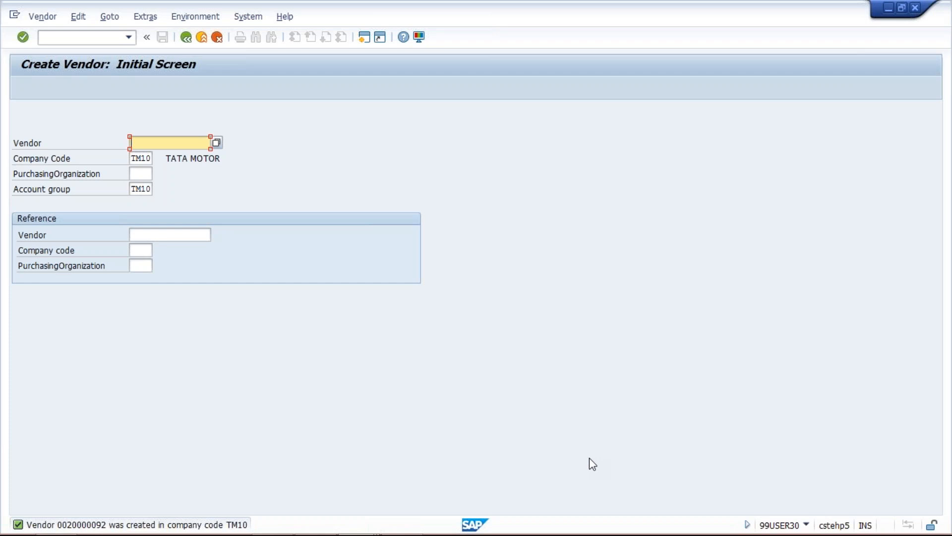
Open the new vendor's address data for change, set the city to MUMBAI and save
mouse_move(334, 507)
left_click(43, 18)
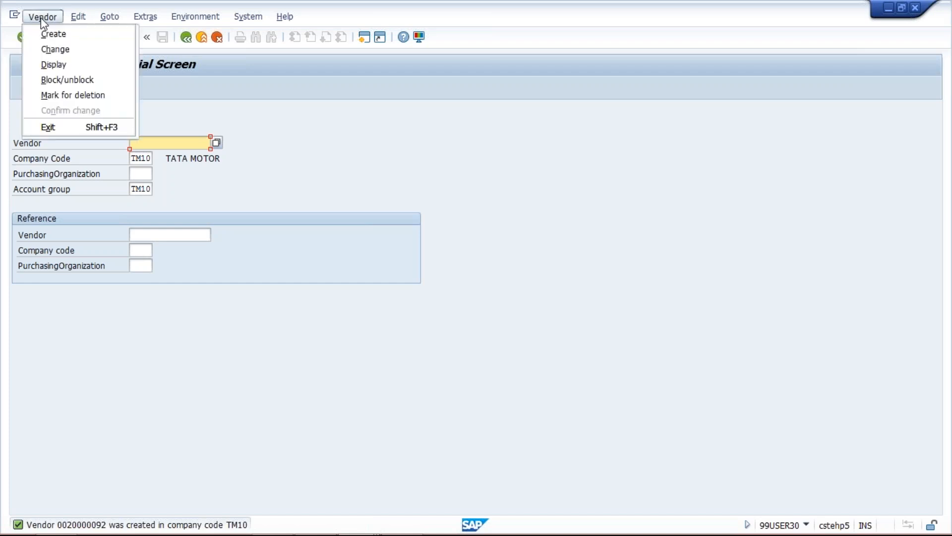
left_click(48, 54)
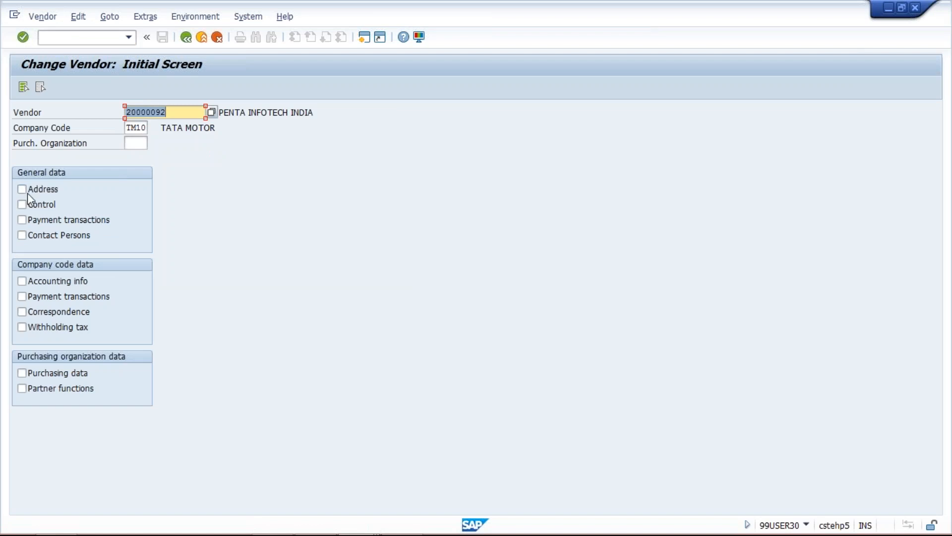
left_click(40, 191)
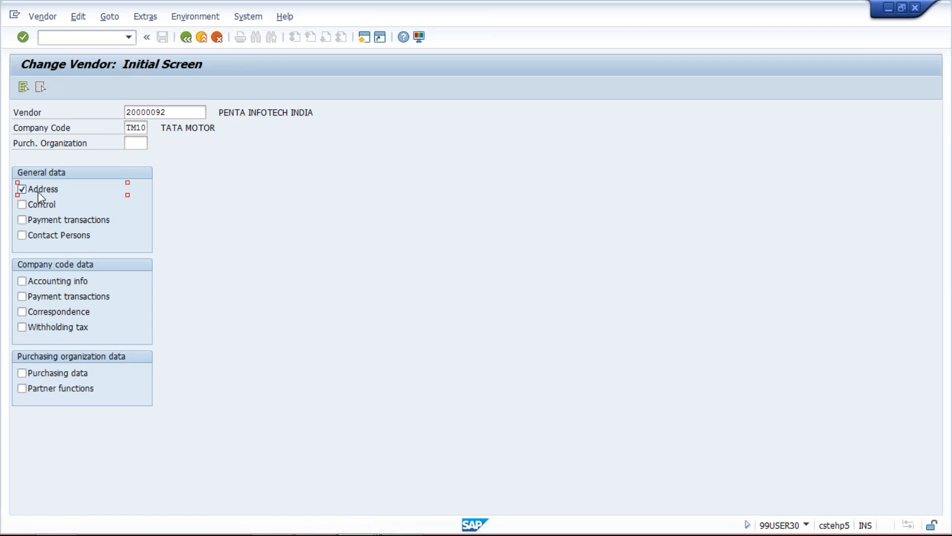
left_click(807, 524)
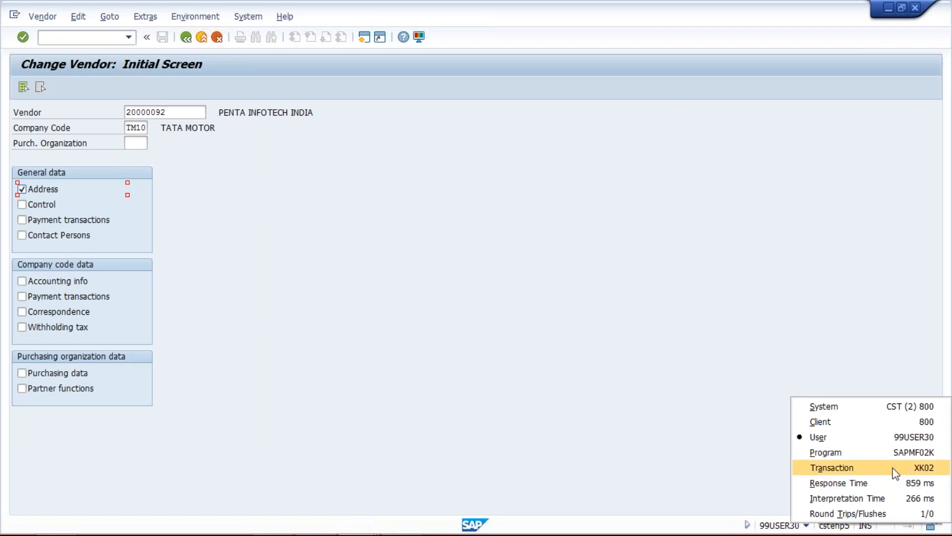
left_click(483, 424)
key("Return")
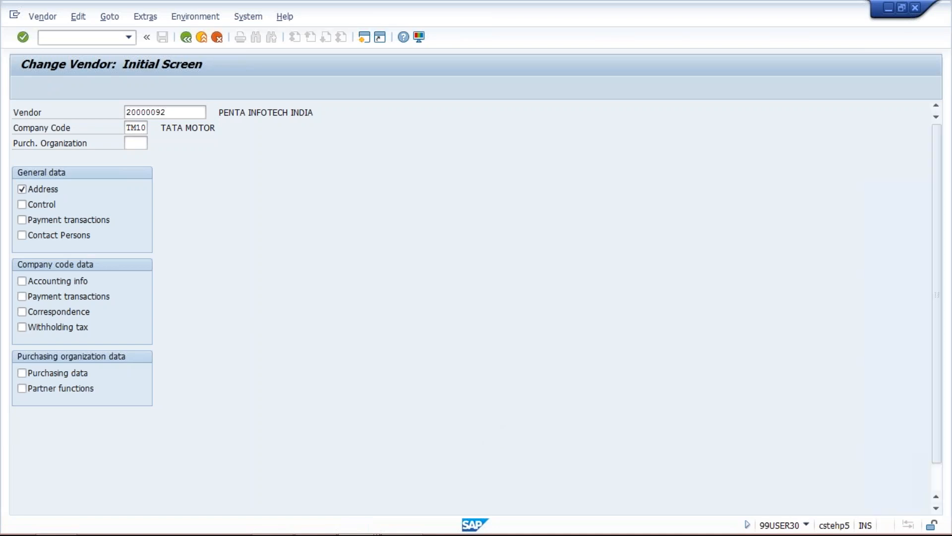
left_click(176, 311)
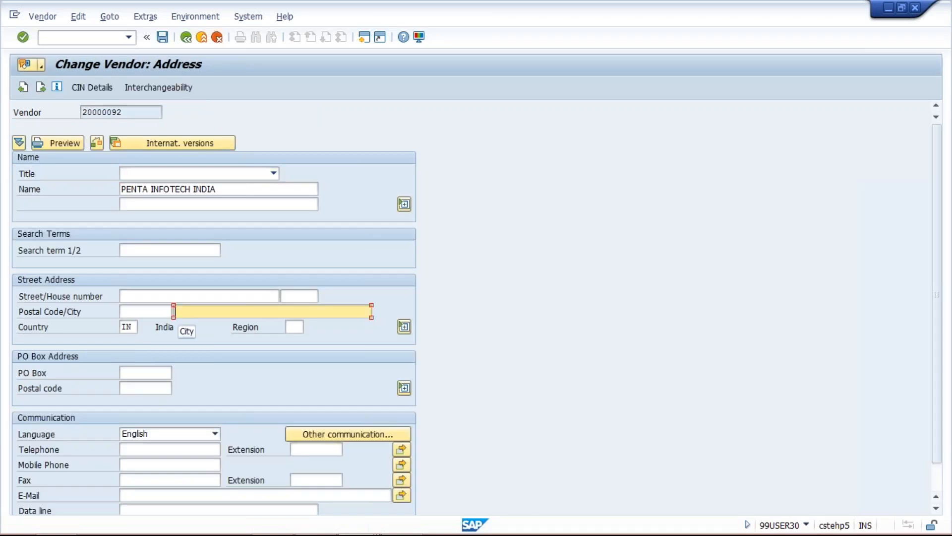
left_click(214, 347)
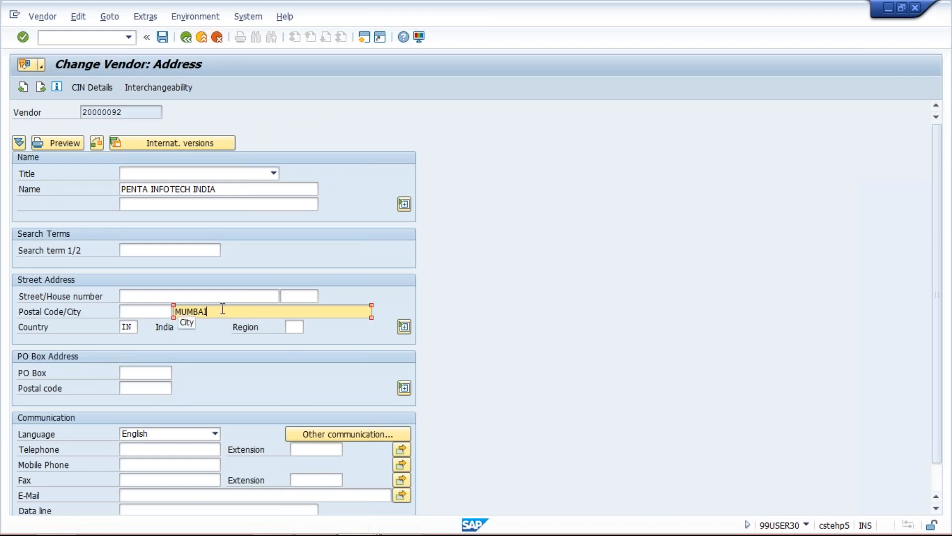
left_click(163, 39)
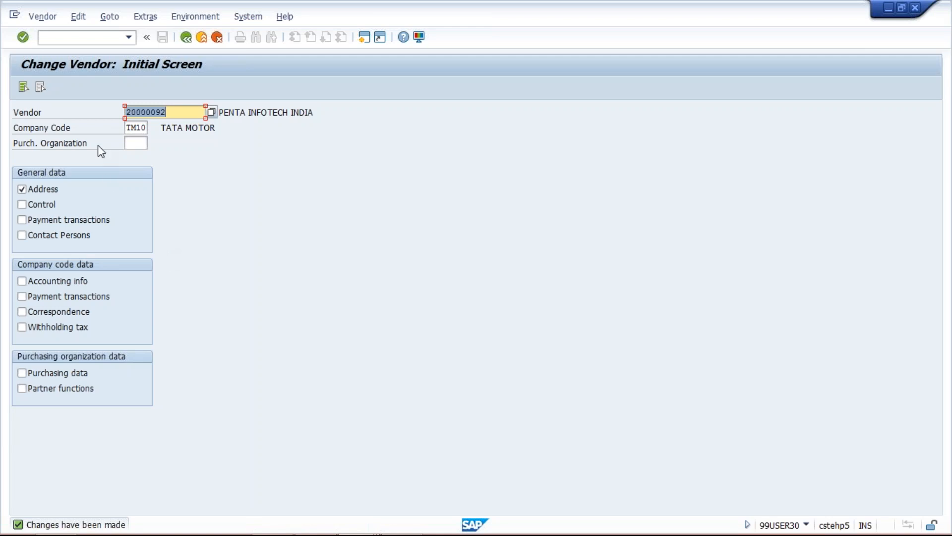
Open the block/unblock details of PENTA INFOTECH INDIA and look up the transaction code
left_click(49, 22)
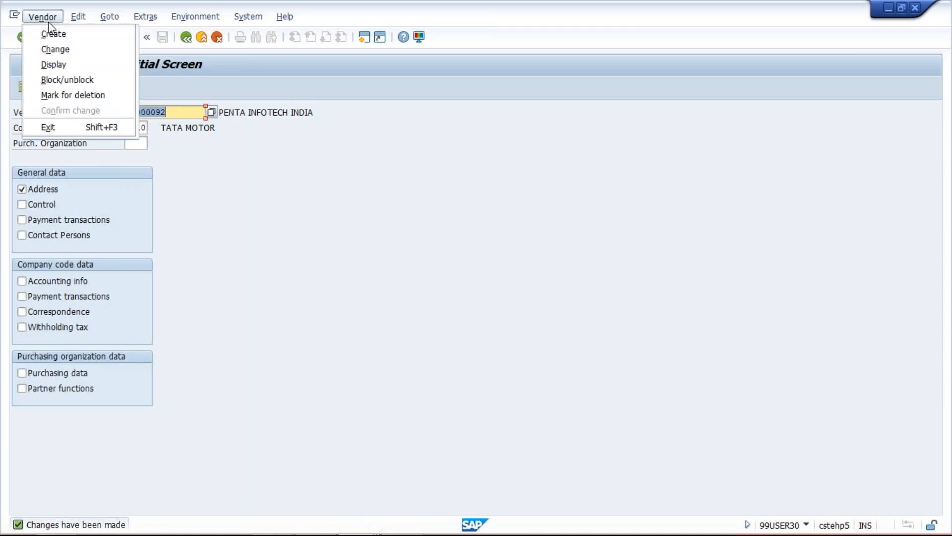
left_click(58, 80)
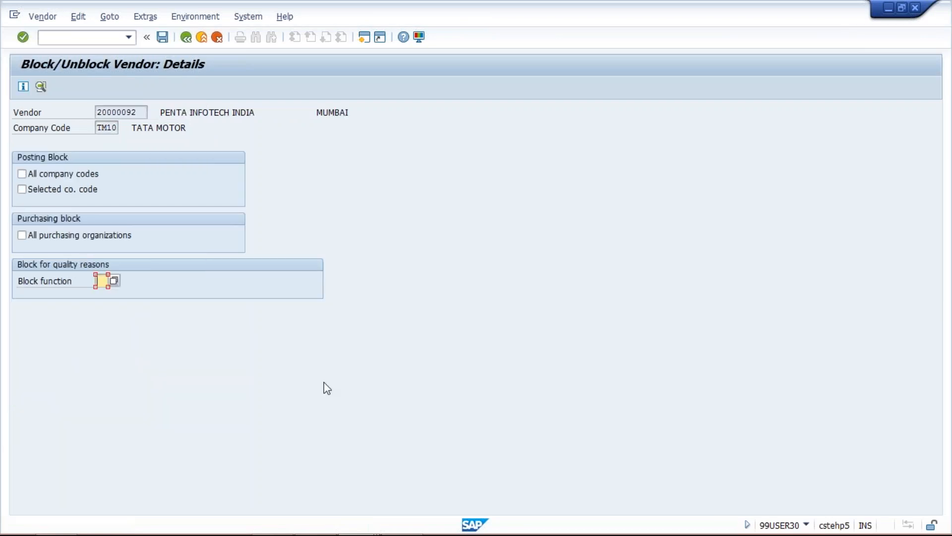
left_click(806, 525)
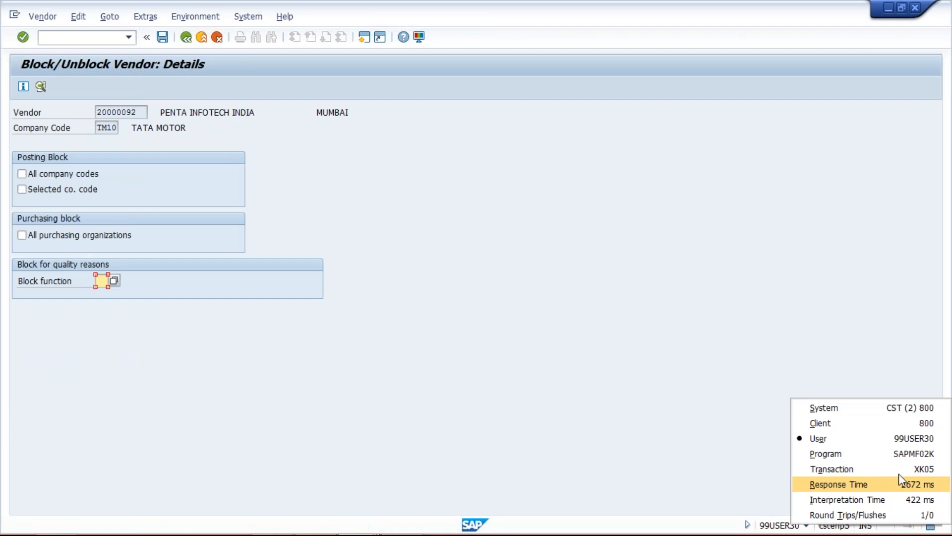
left_click(580, 479)
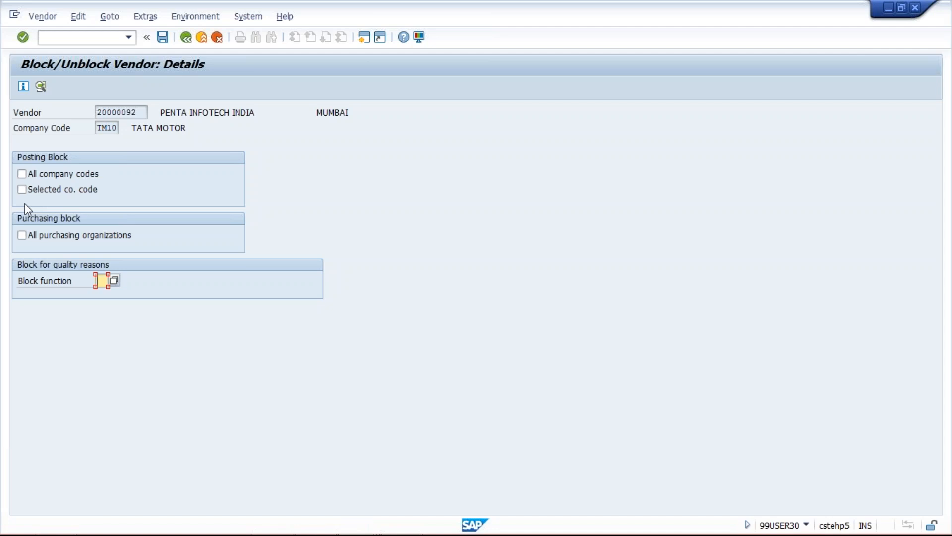
Try the posting blocks for all and selected company codes and the block for all purchasing organizations, and quit without saving
left_click(22, 174)
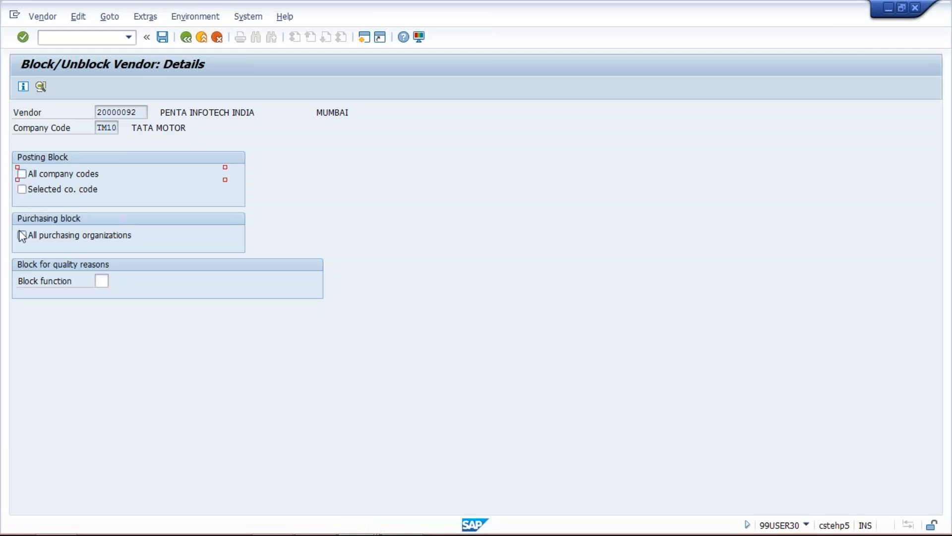
left_click(22, 190)
left_click(22, 235)
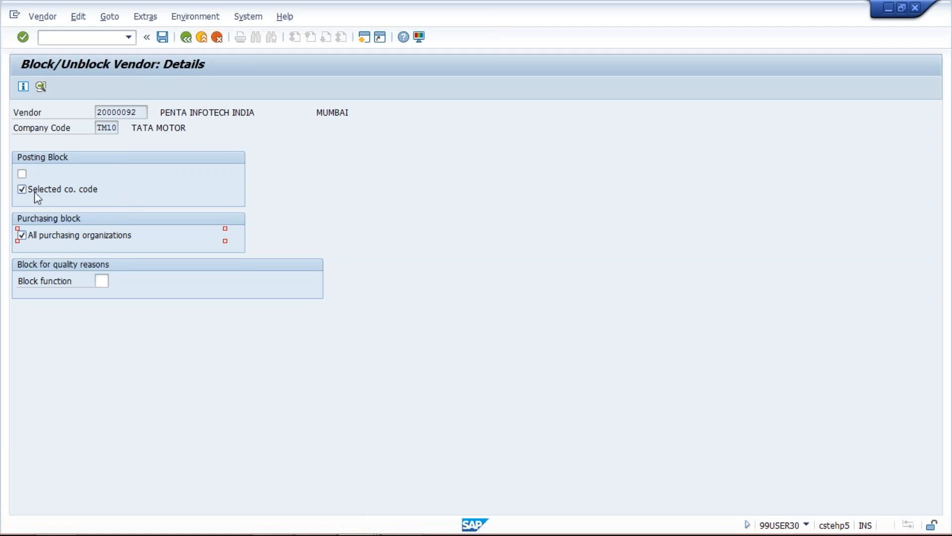
left_click(20, 173)
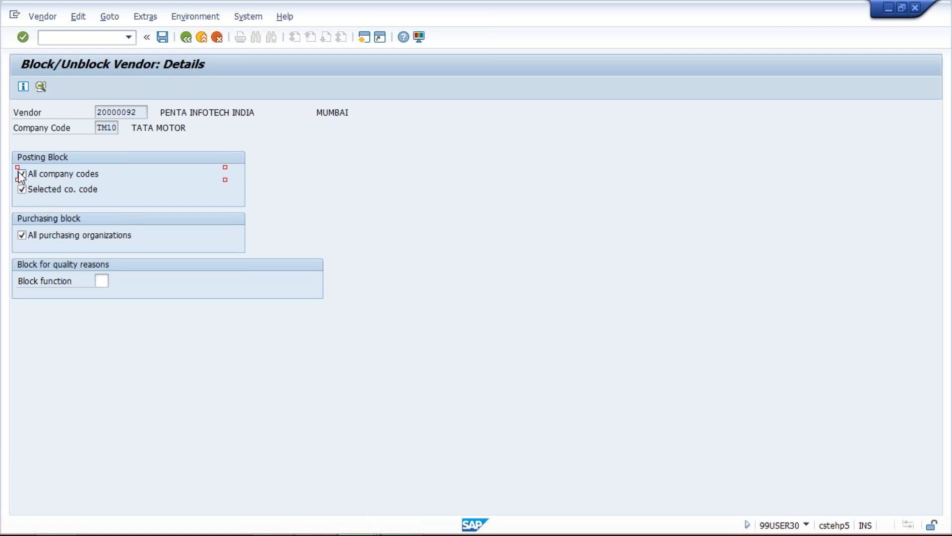
left_click(86, 174)
left_click(98, 130)
left_click(218, 40)
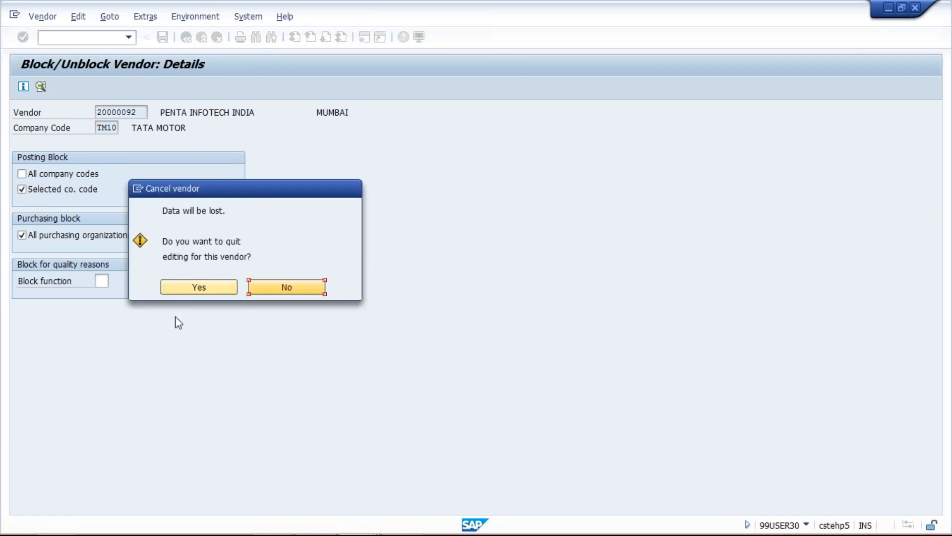
left_click(198, 288)
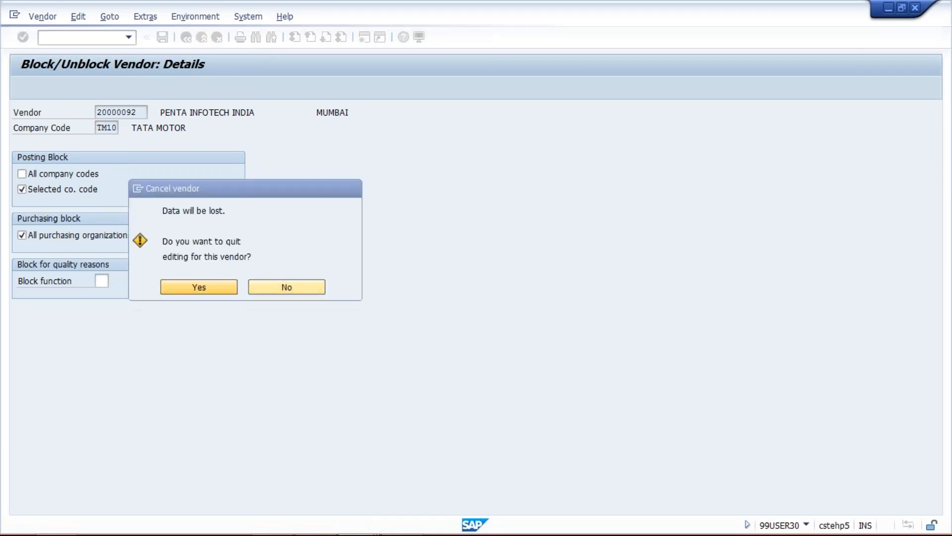